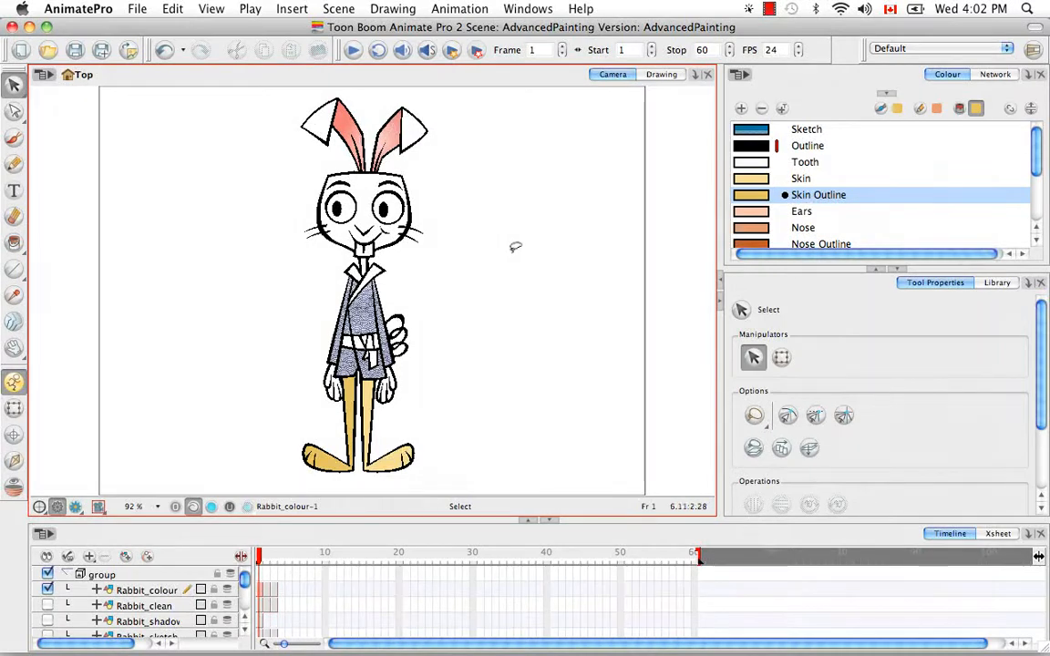
Switch to the Paint tool and sample the Skin and Skin Outline colours from the rabbit's two legs
scroll(930, 153, down, 5)
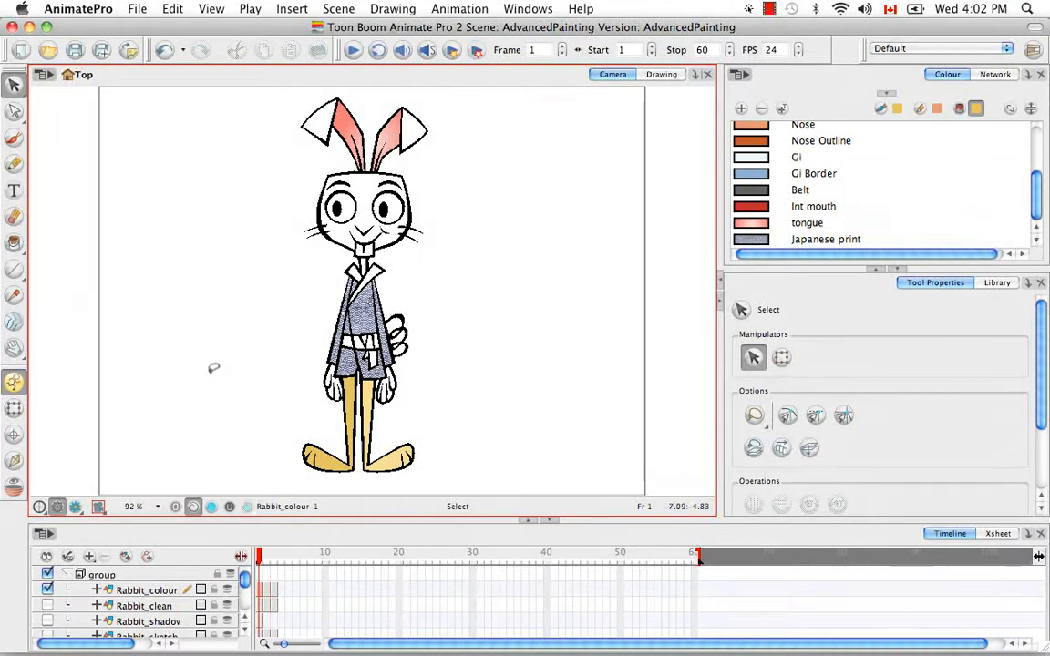
key(alt)
key(alt+i)
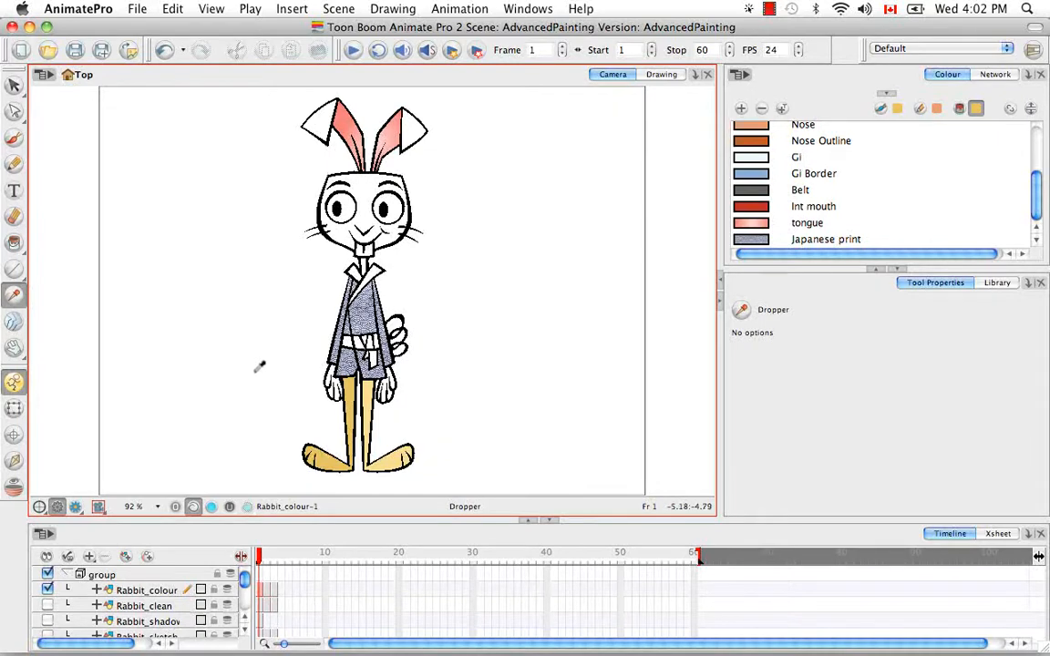
key(alt+k)
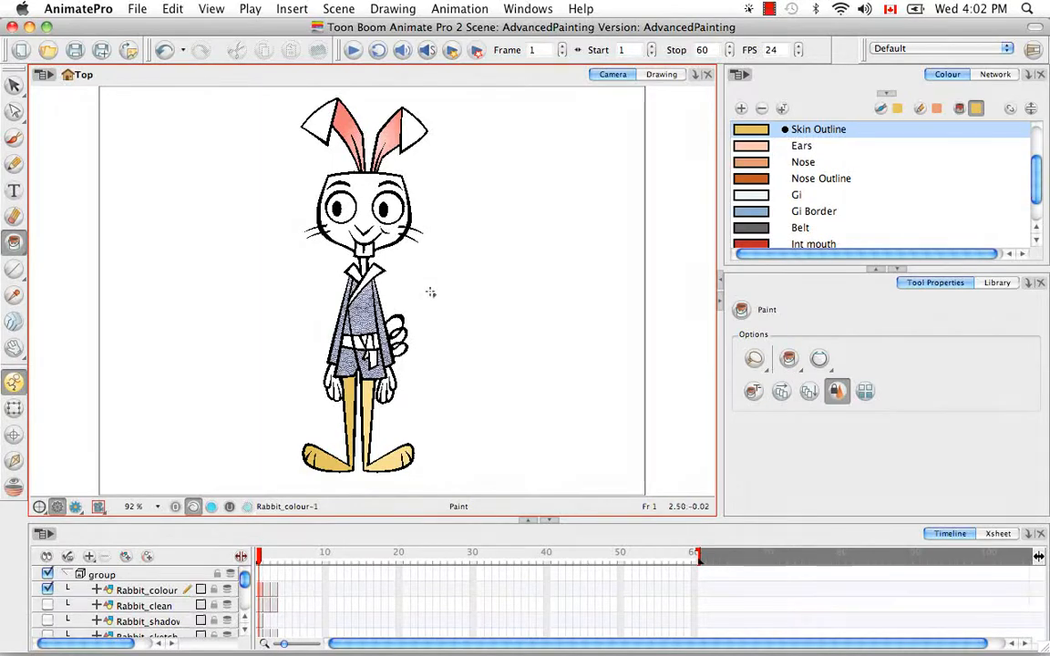
key(alt)
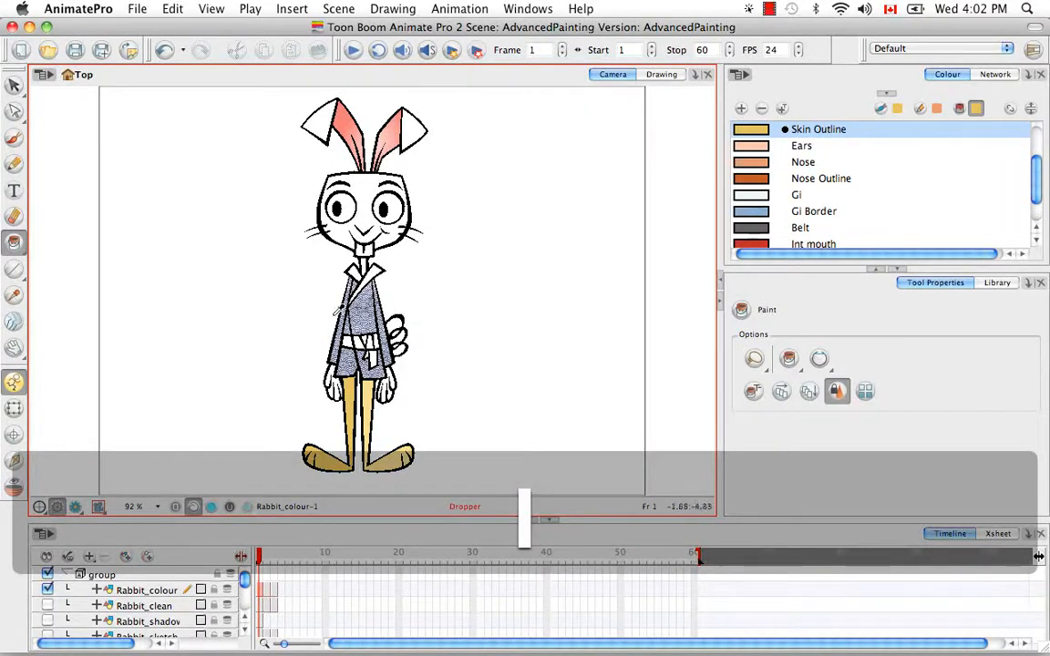
click(371, 392)
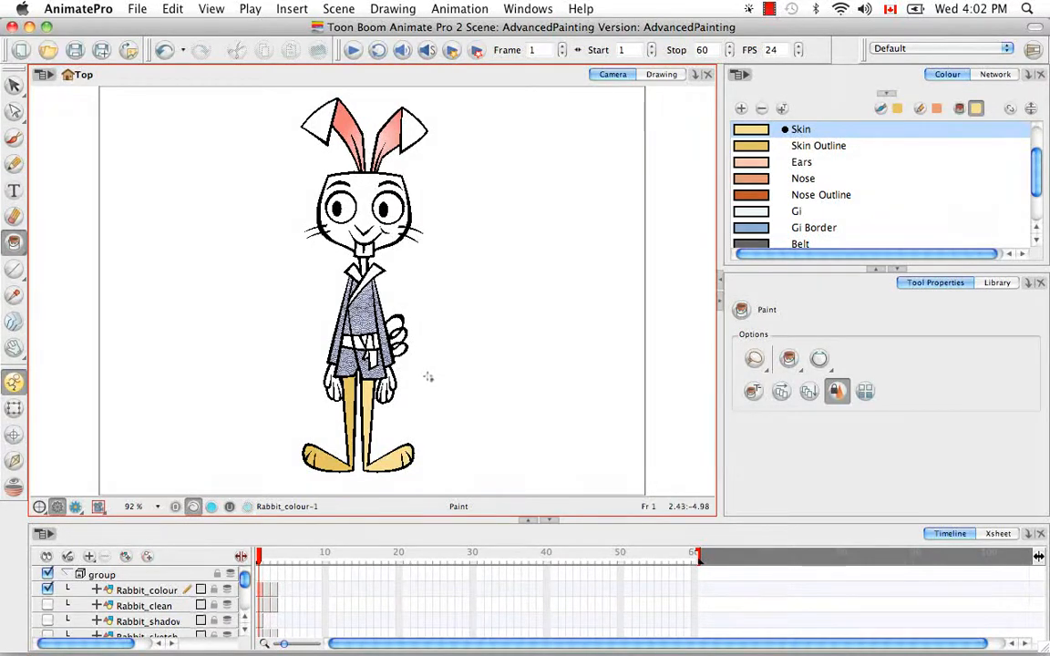
key(alt)
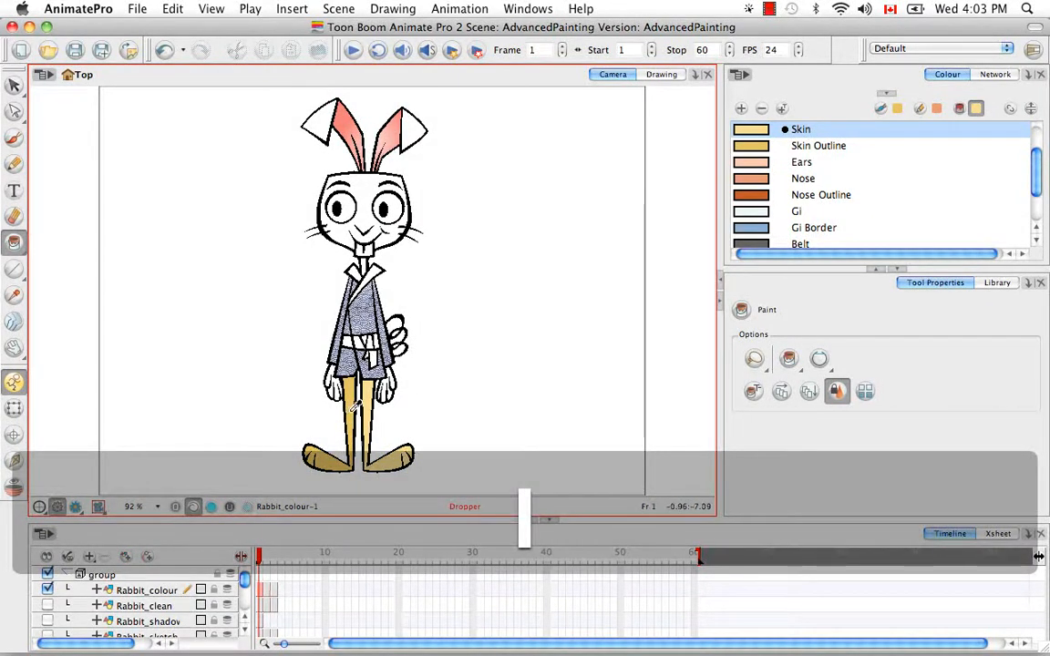
alt+click(319, 367)
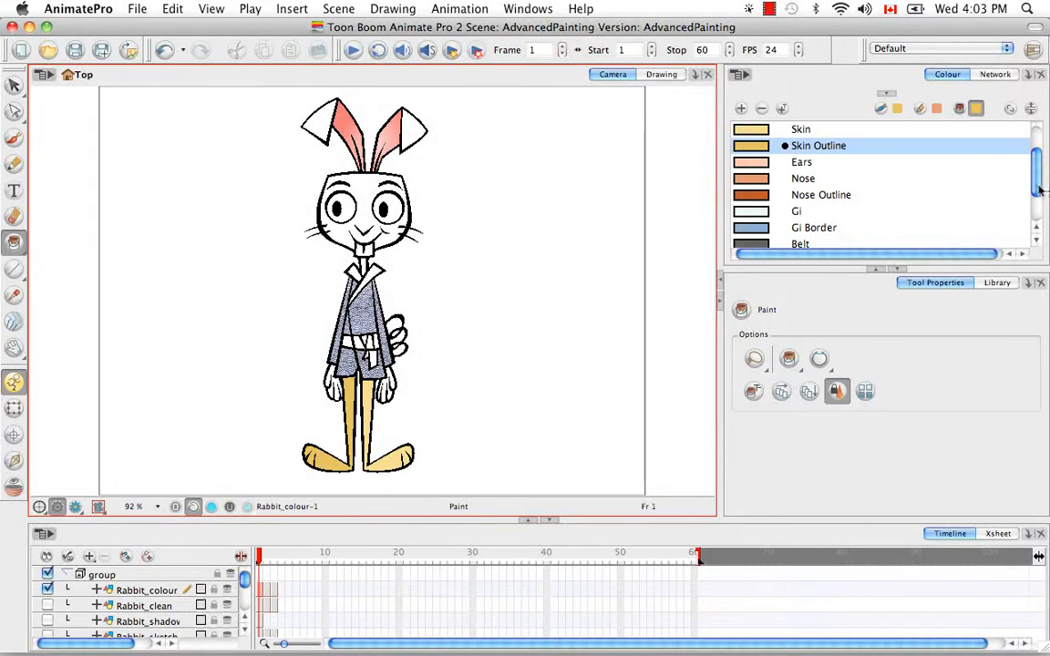
Select every stroke that uses the Outline colour, then clear the selection and keep the Paint tool active
scroll(939, 155, up, 2)
click(770, 145)
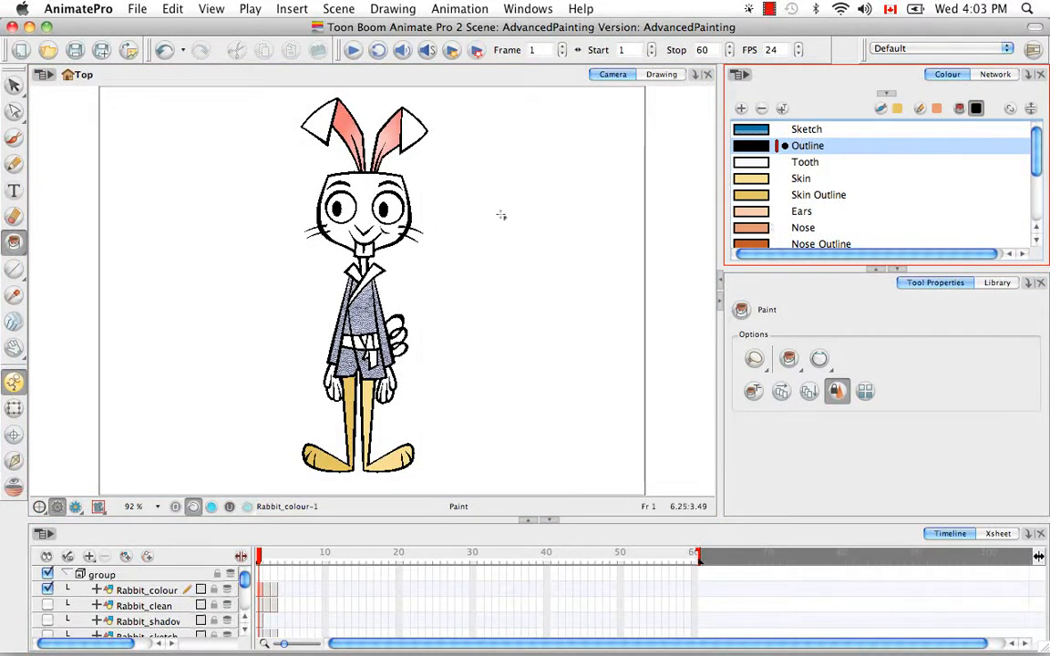
click(401, 11)
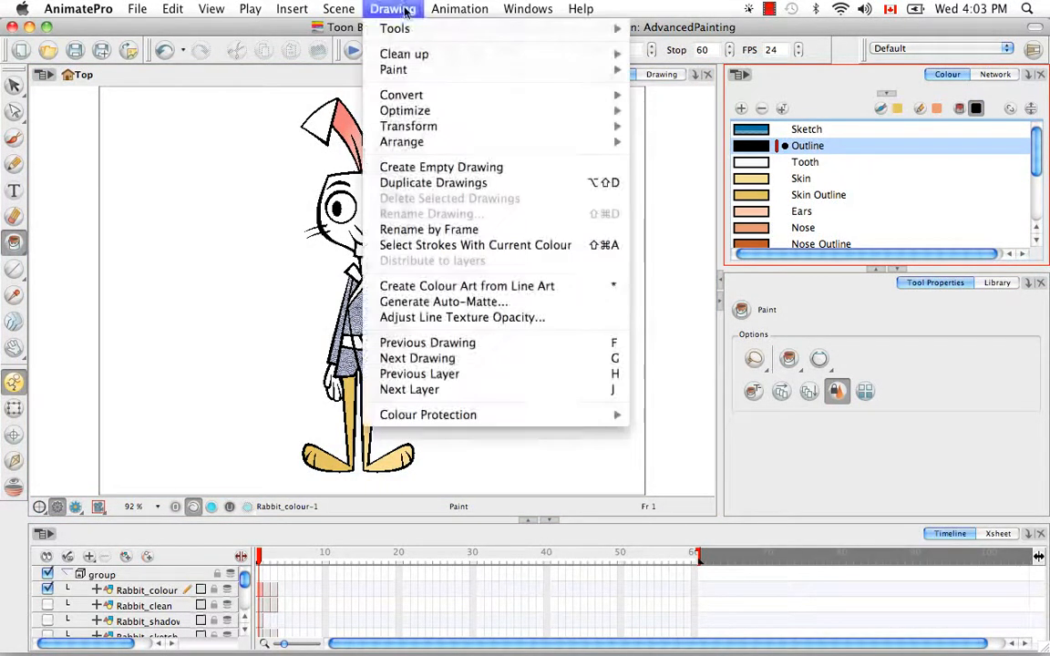
click(561, 248)
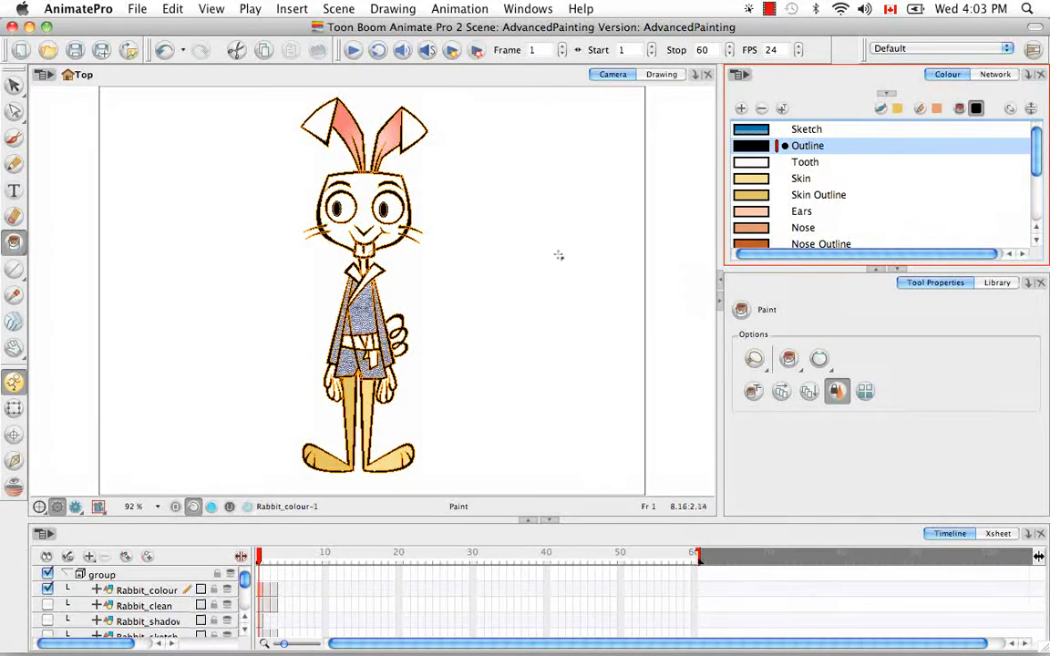
click(560, 405)
key(k)
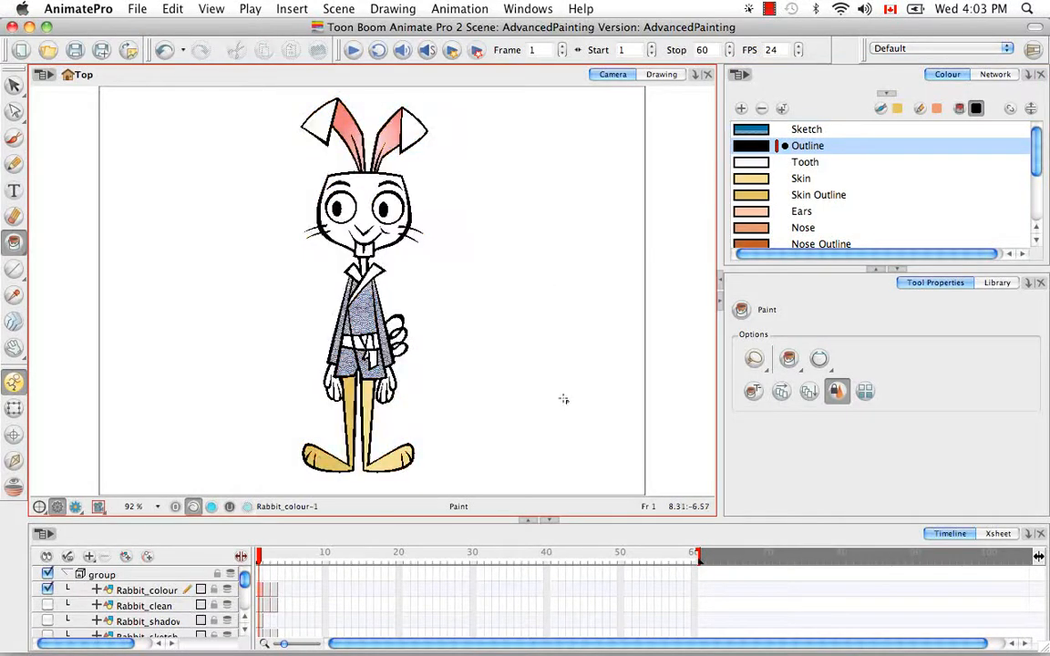
Select all strokes in the drawing that use the Japanese print colour
drag(1041, 162, 1013, 242)
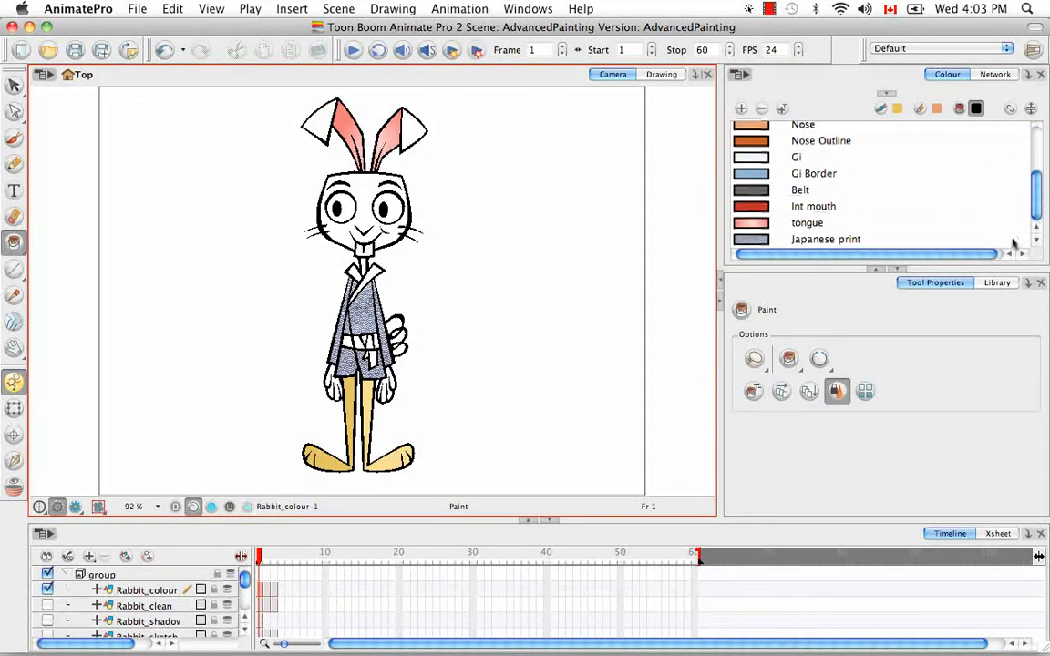
click(763, 242)
click(393, 9)
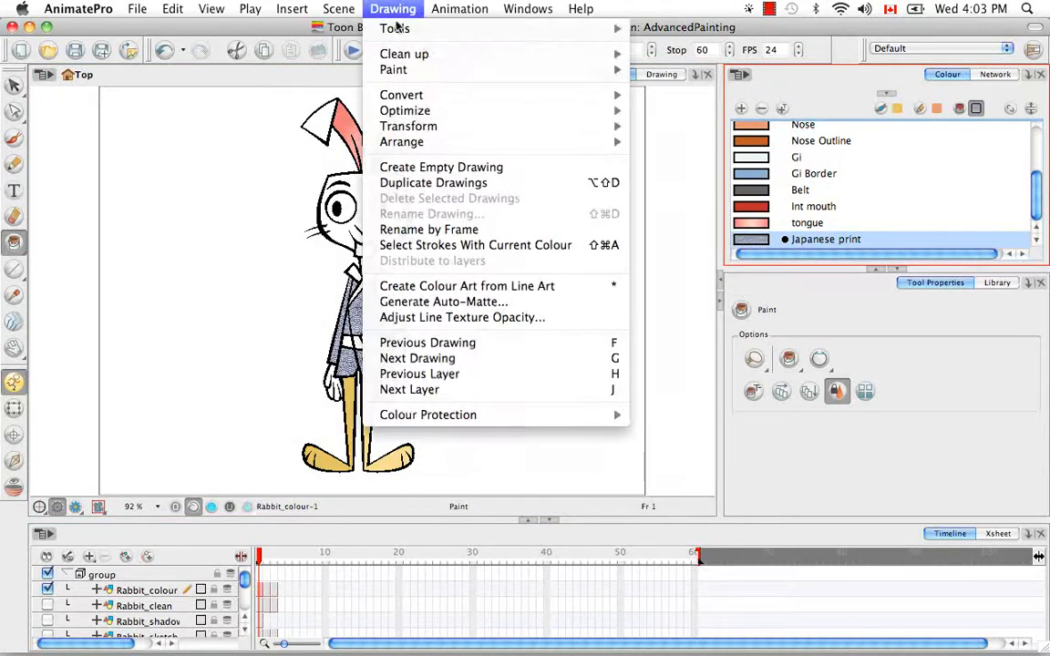
click(467, 246)
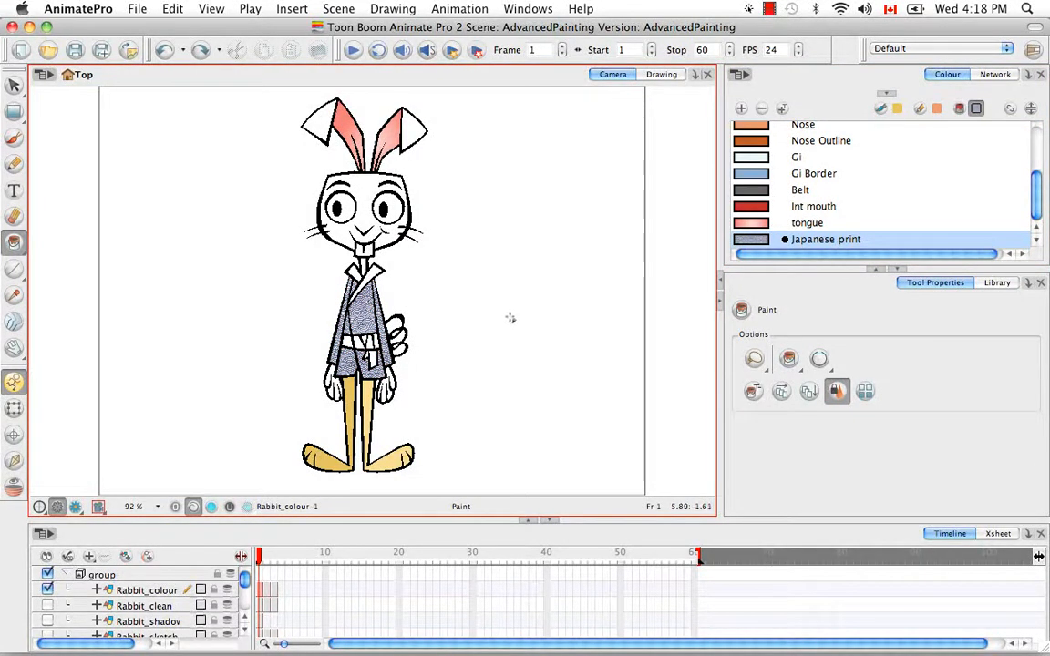
Try recolouring the Skin swatch to blue and then pink with hue 322, and undo the colour change
mouse_move(1039, 211)
mouse_down()
mouse_move(1037, 173)
mouse_move(1012, 169)
mouse_up()
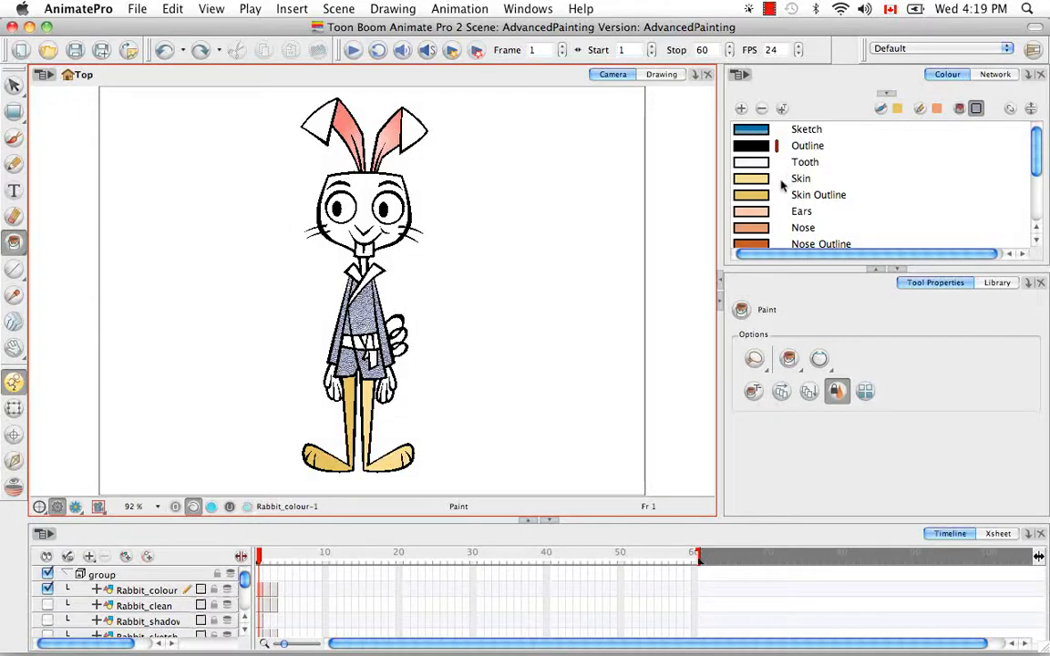
double_click(752, 185)
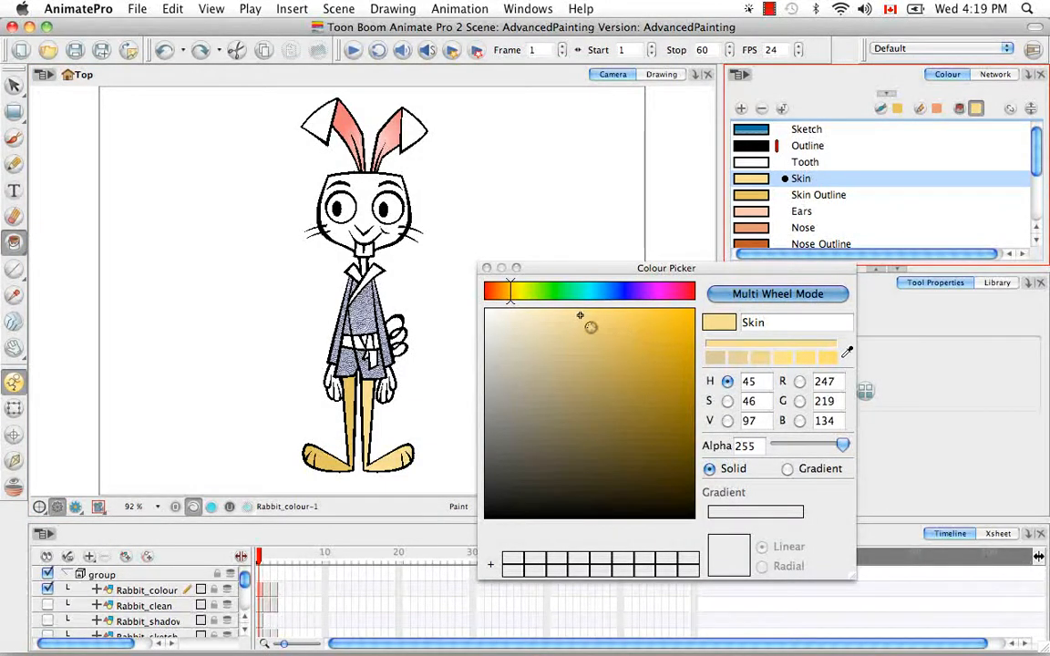
drag(509, 303, 603, 291)
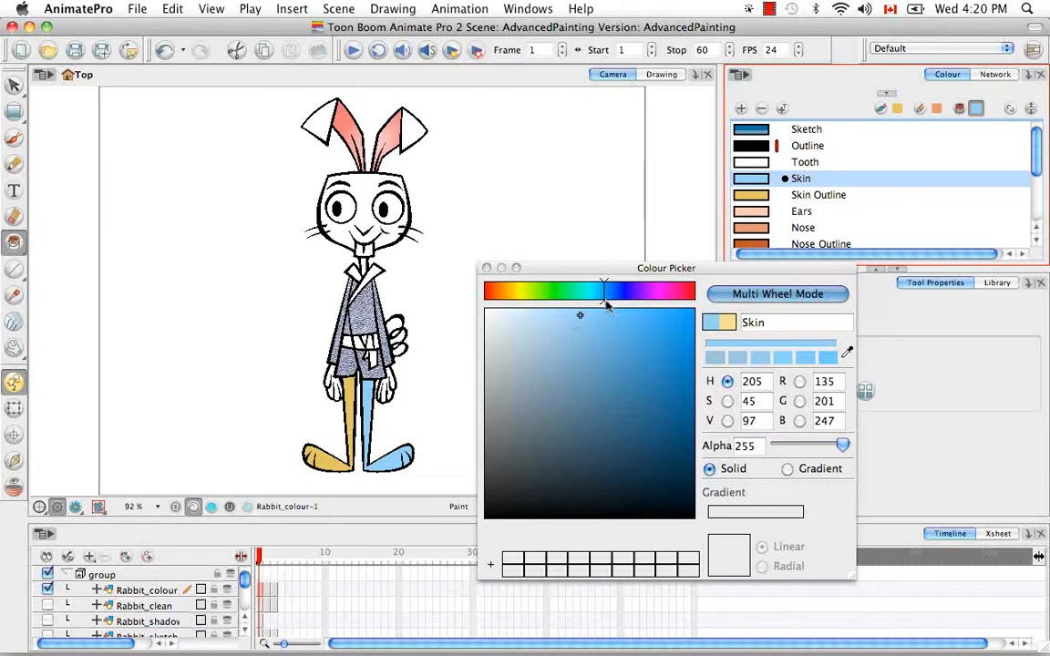
drag(607, 306, 673, 295)
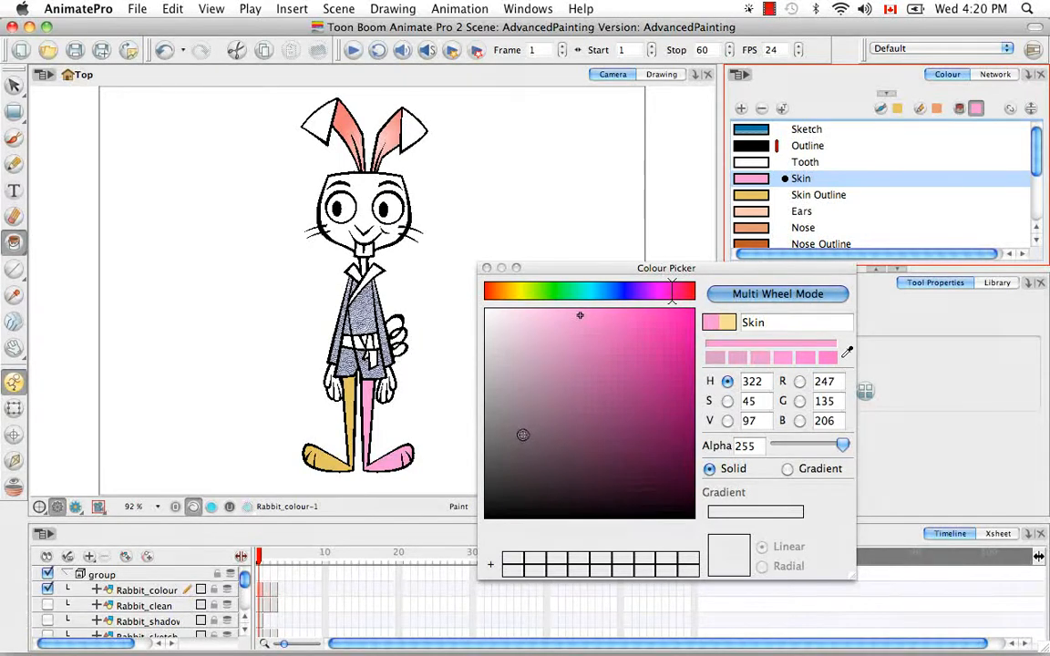
click(488, 269)
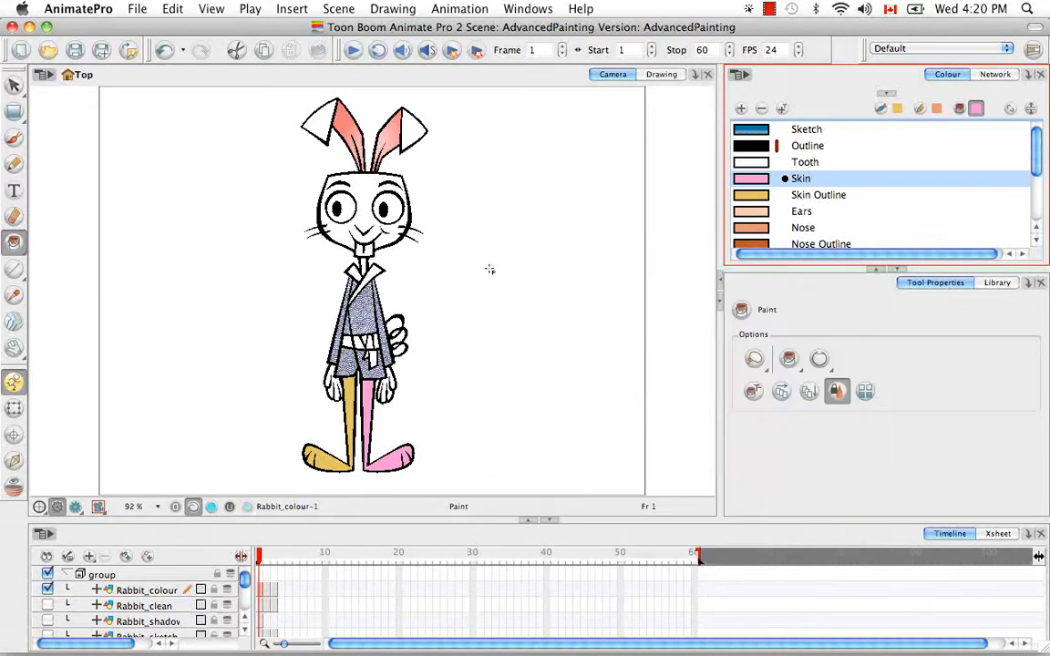
key(super+z)
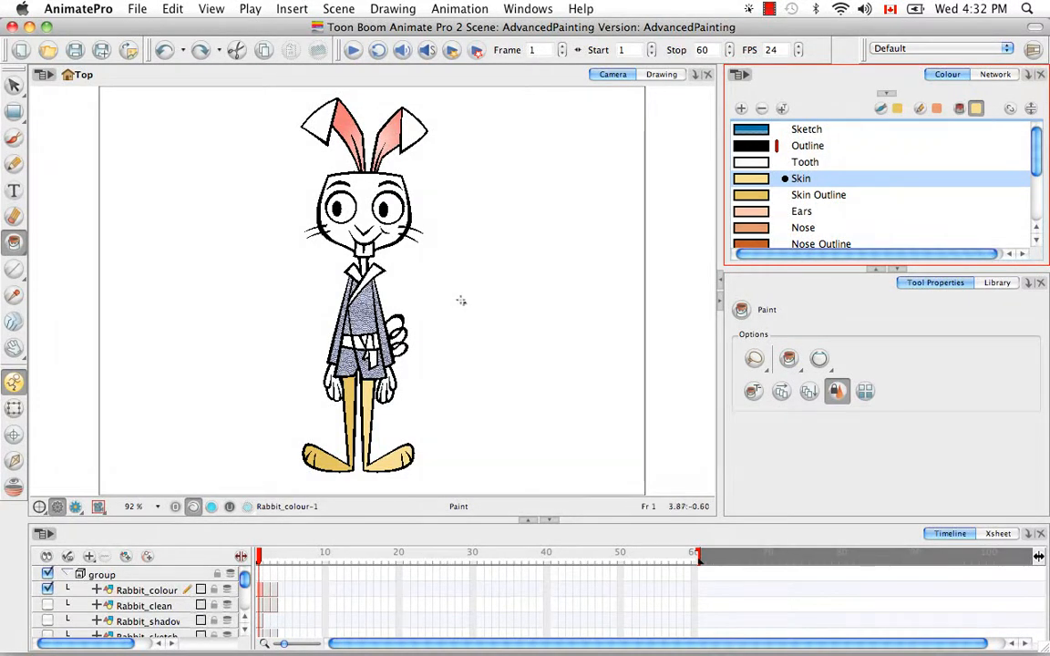
Shrink and rotate the Japanese print texture on the robe's front panel with the Edit Gradient/Texture tool
click(18, 113)
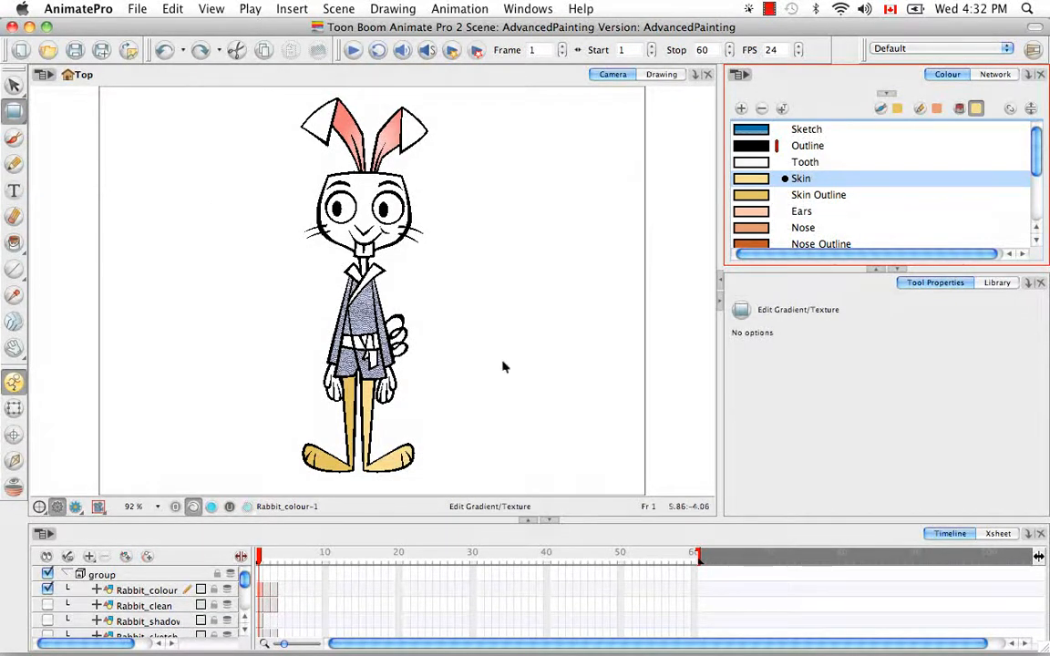
click(473, 296)
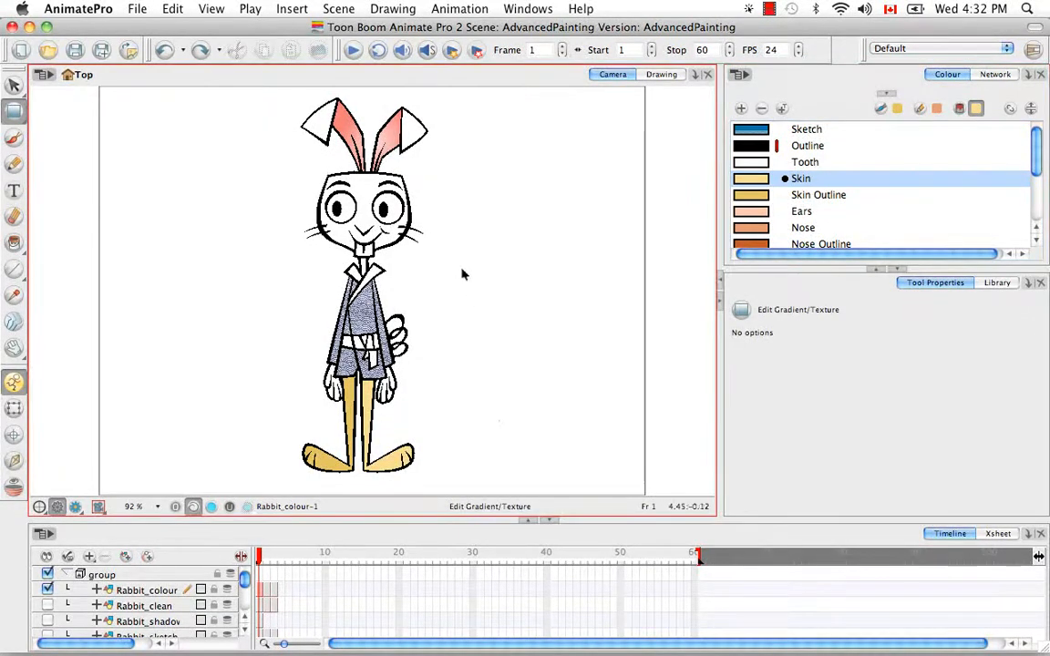
key(super+equal)
key(super+equal)
key(super+equal)
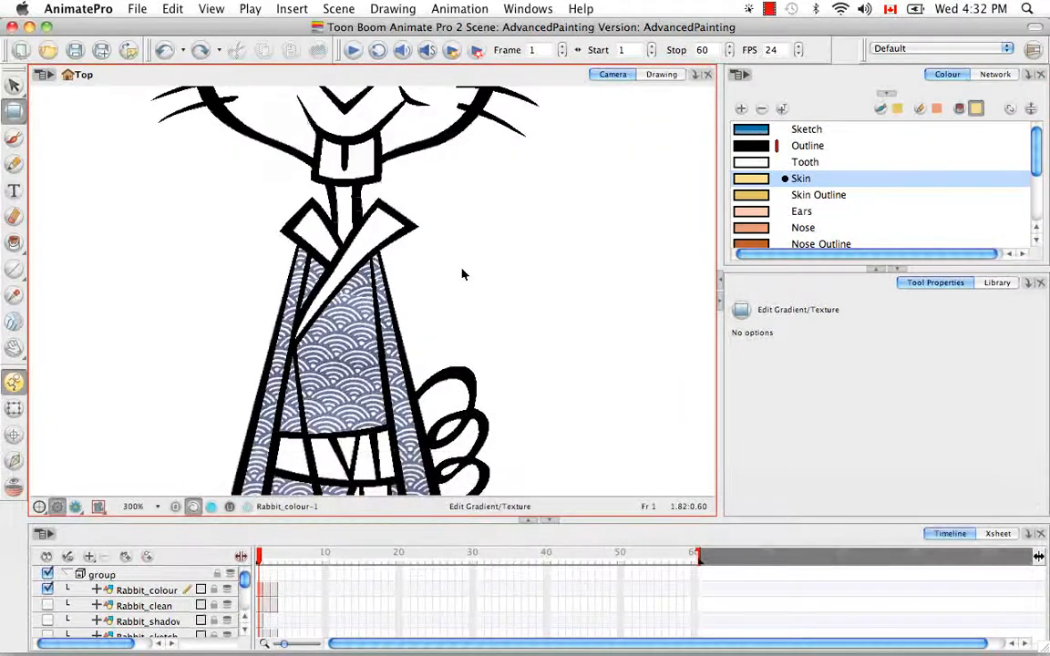
key(super+equal)
key(space)
drag(460, 326, 527, 282)
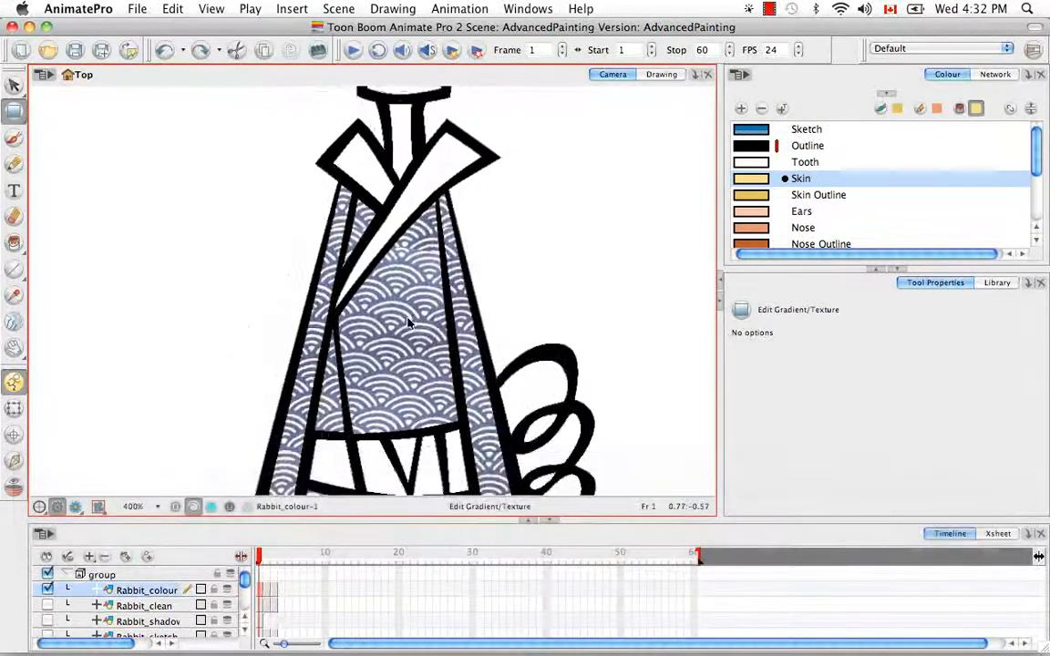
click(408, 323)
drag(594, 276, 506, 307)
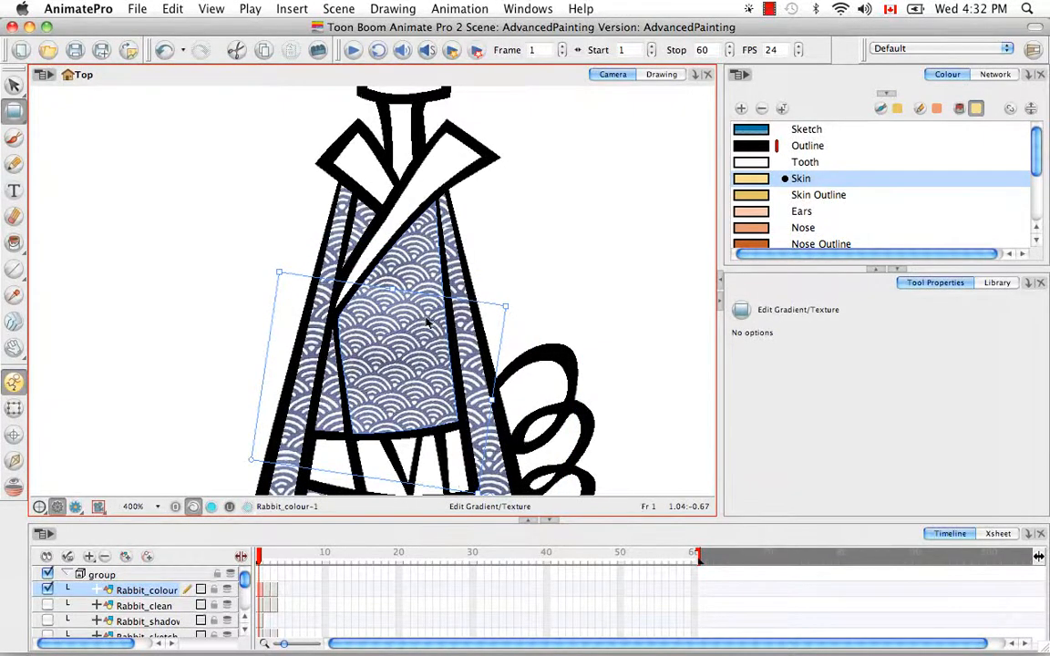
Straighten and enlarge the texture frame on the robe's front panel, then deselect it
key(space)
drag(471, 390, 471, 318)
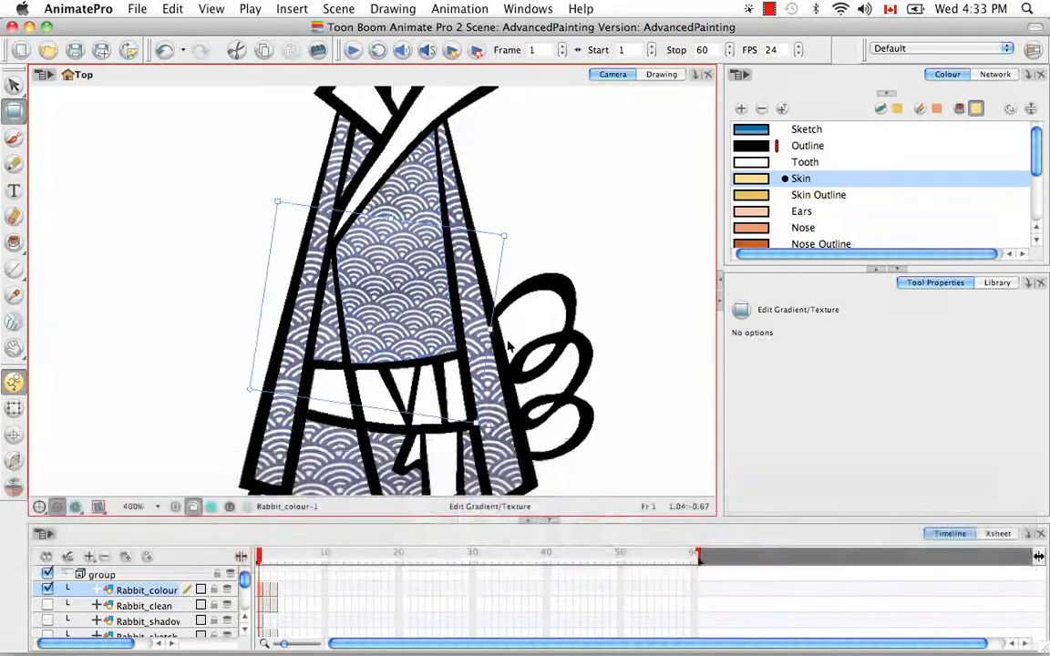
click(499, 431)
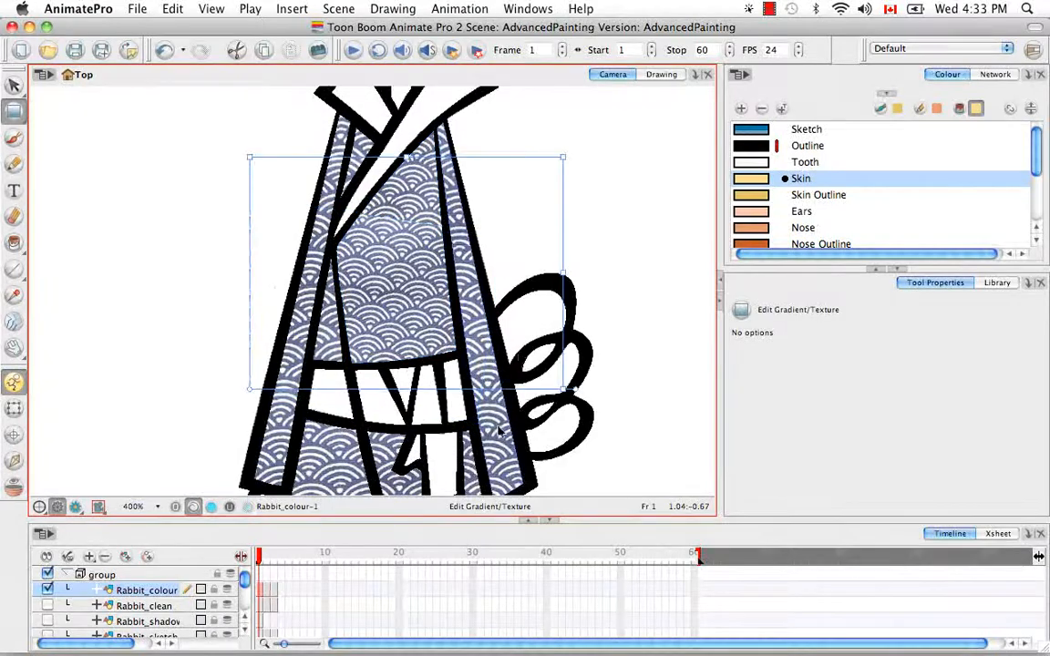
click(597, 245)
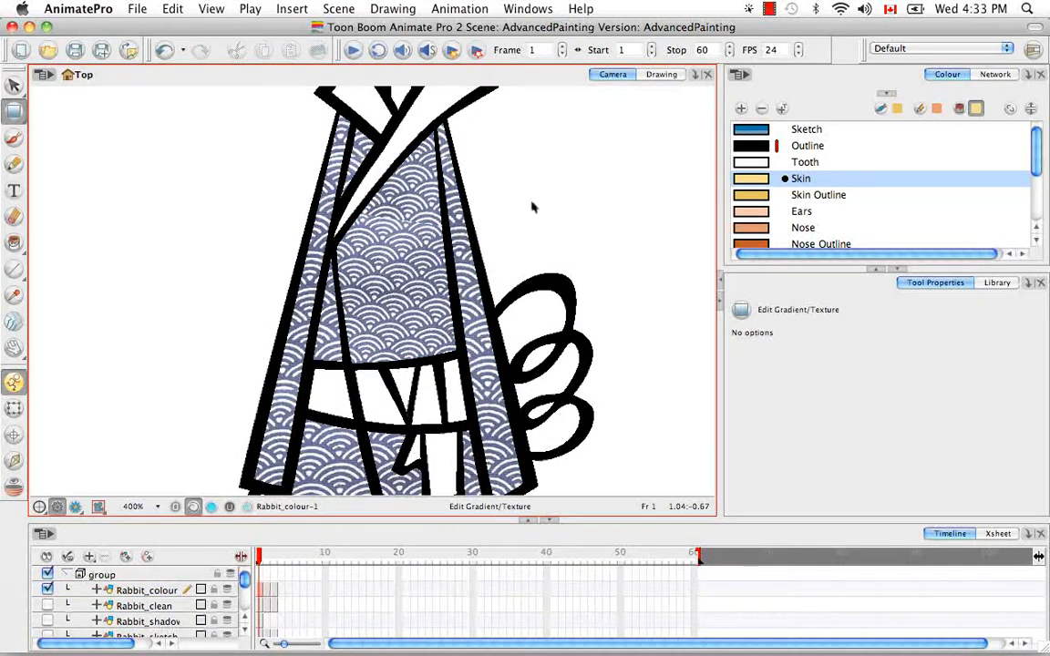
Try painting the left collar flap with the Japanese print texture, then undo that fill and the front panel's texture edit
key(space)
mouse_move(533, 207)
mouse_down()
mouse_move(513, 225)
mouse_move(577, 293)
mouse_up()
scroll(1025, 186, down, 3)
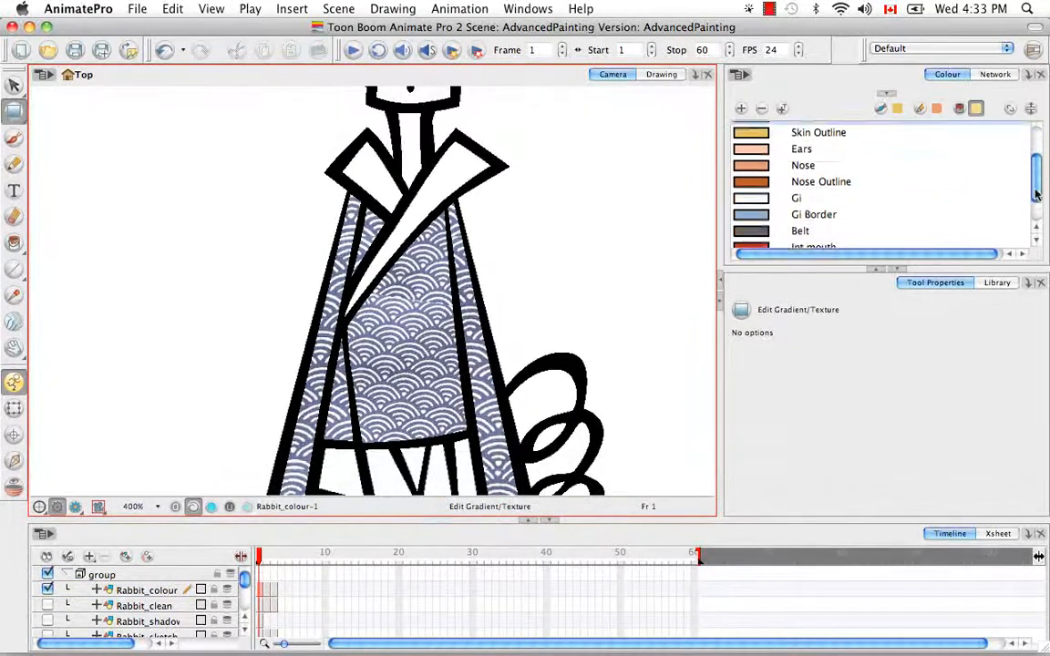
scroll(911, 192, down, 2)
click(794, 239)
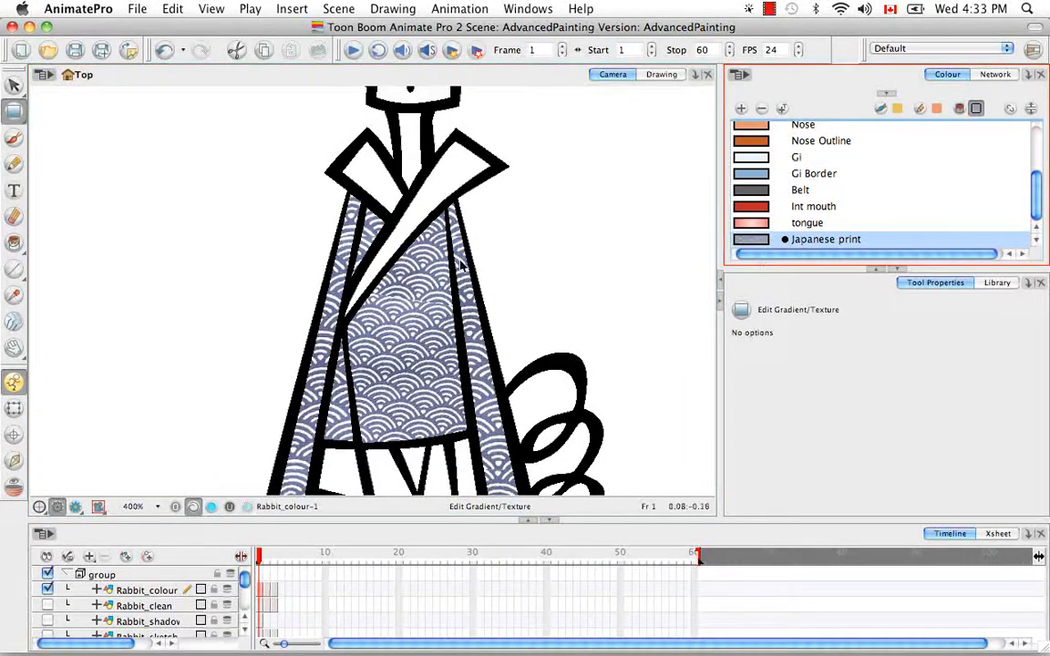
click(14, 242)
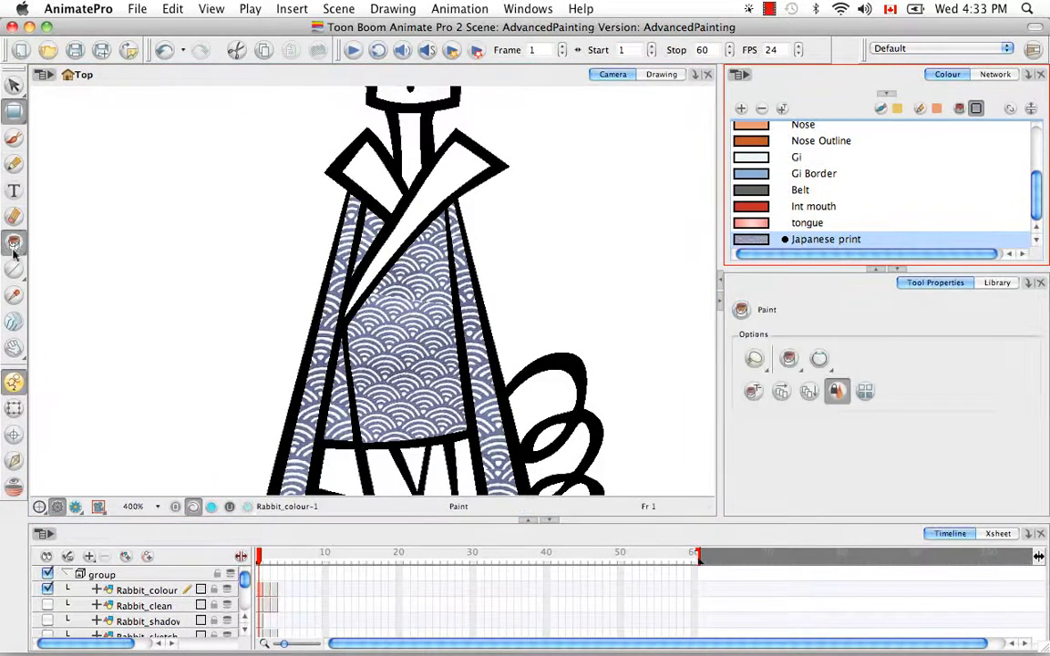
click(368, 168)
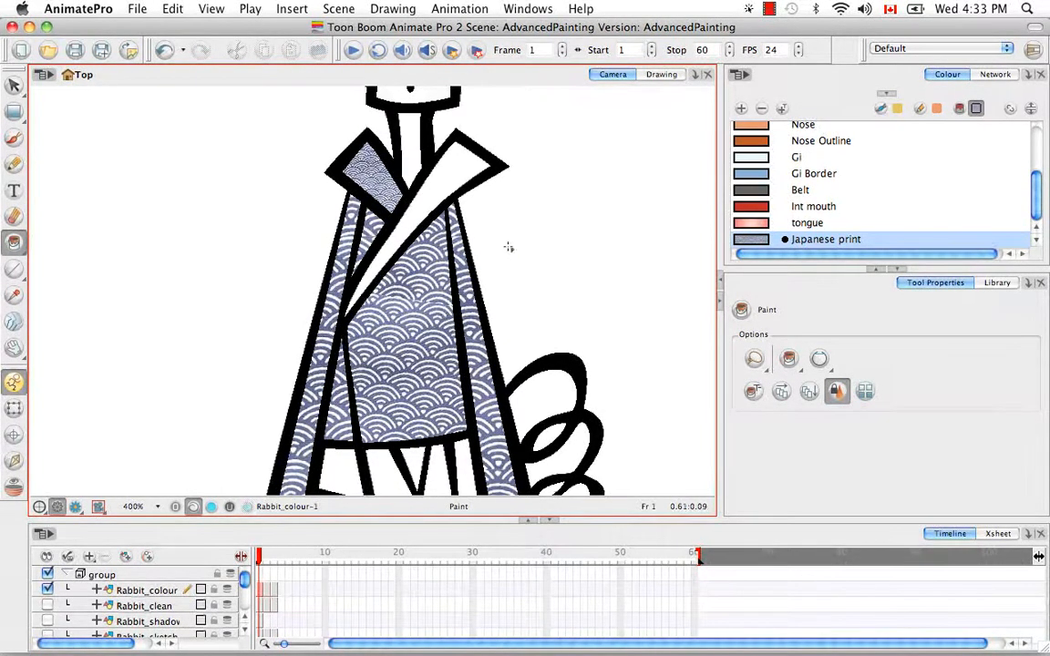
key(super+z)
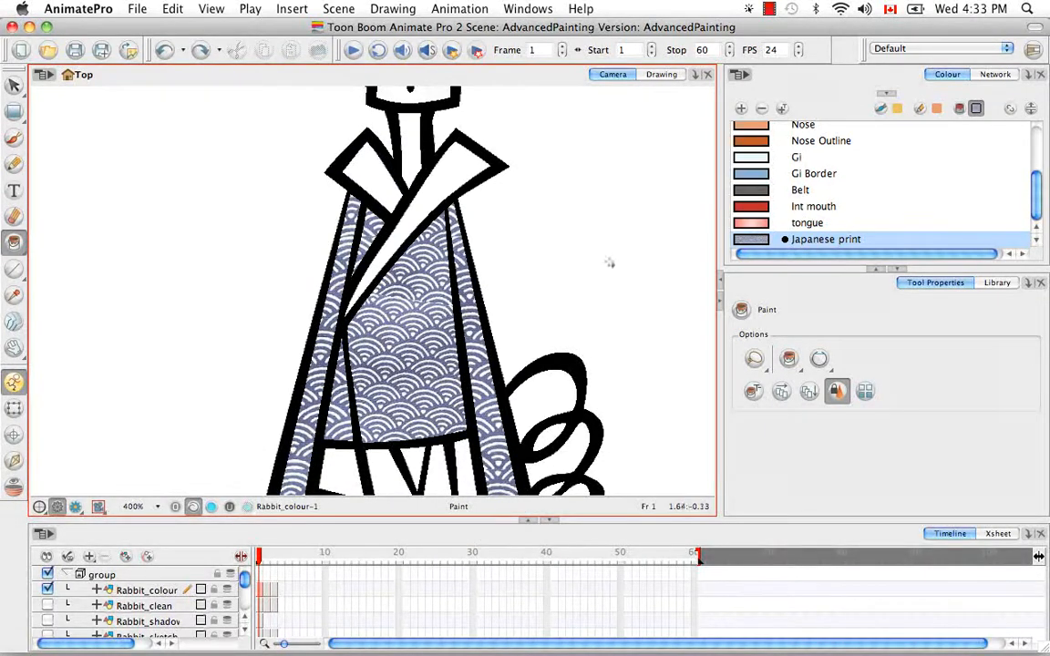
key(super+z)
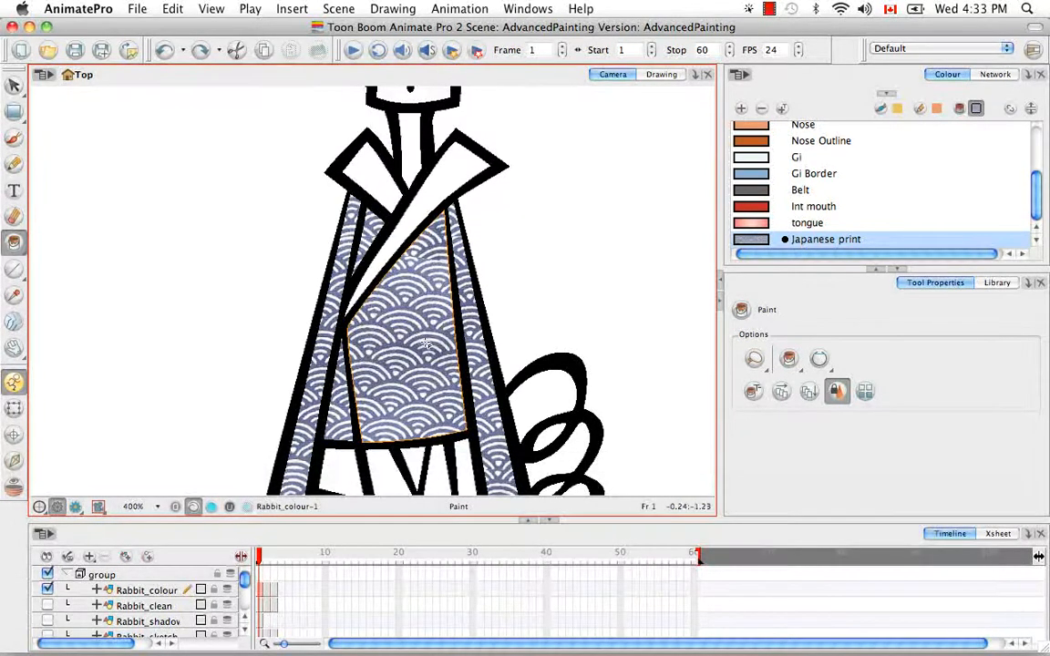
Select the robe's front panel and store its Japanese print texture position as the colour gradient for reuse
drag(13, 84, 66, 85)
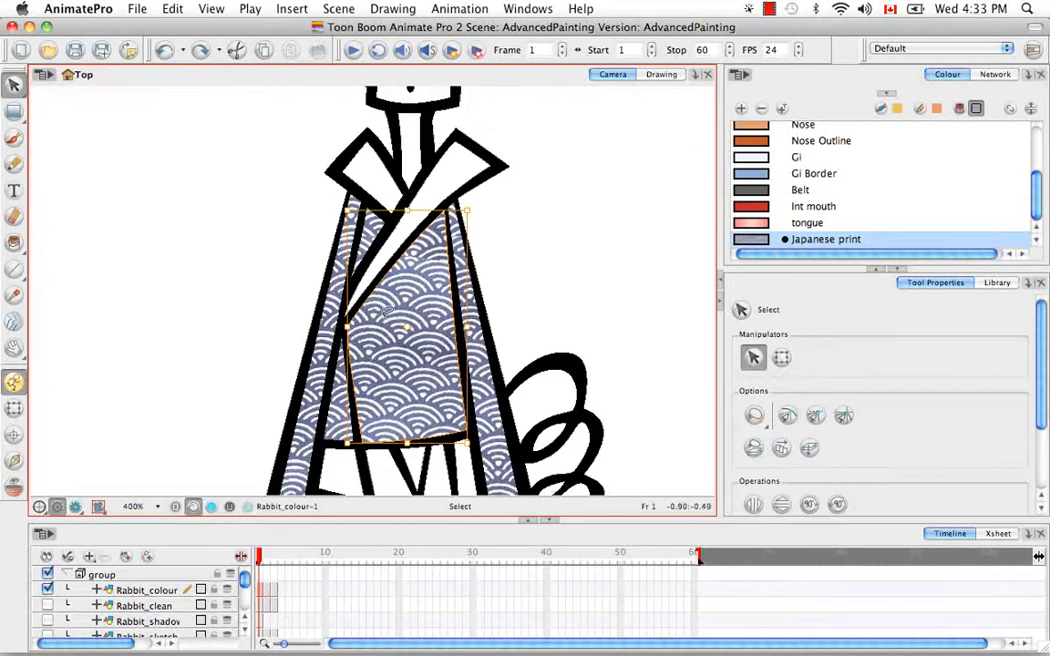
key(space)
drag(539, 397, 516, 376)
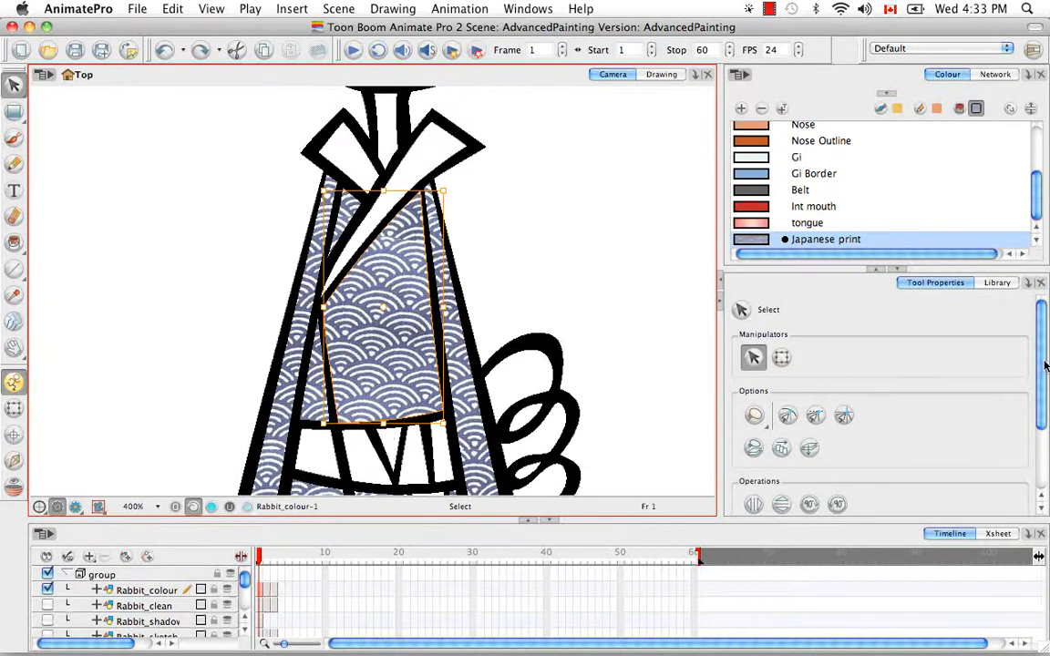
drag(1045, 340, 1046, 422)
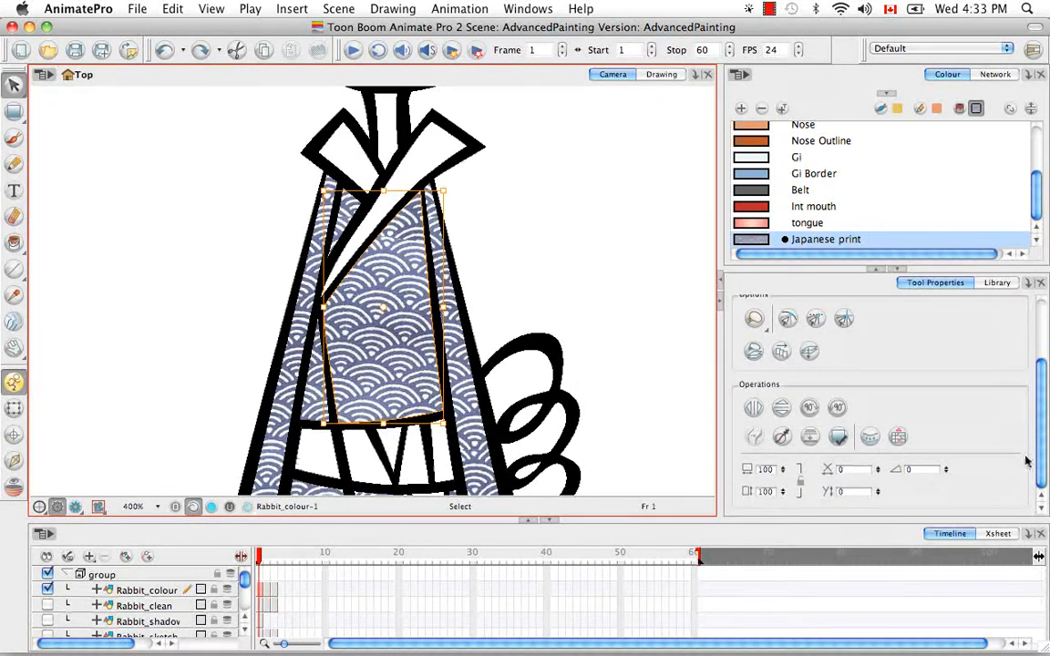
click(838, 436)
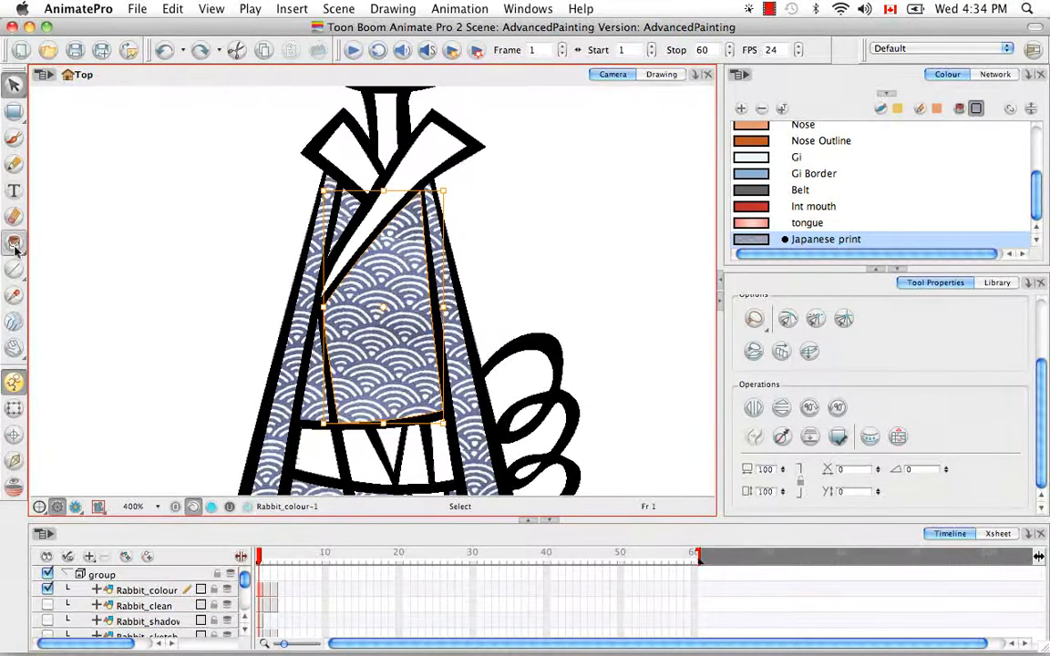
Paint the left collar flap with the Japanese print texture, using the stored colour gradient option
drag(13, 244, 52, 250)
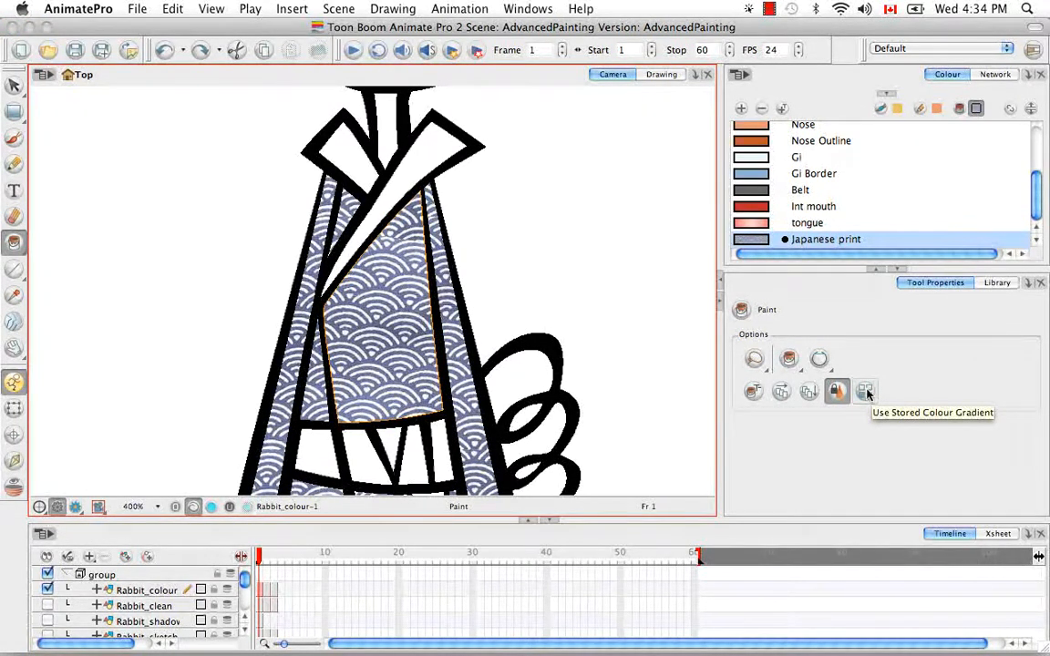
click(866, 392)
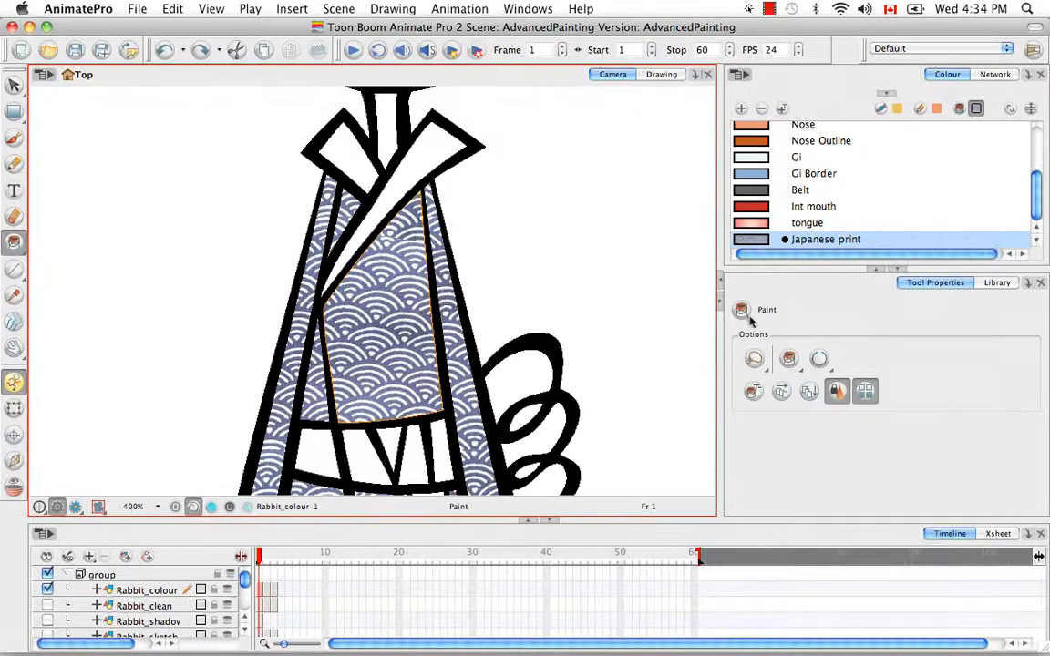
click(347, 156)
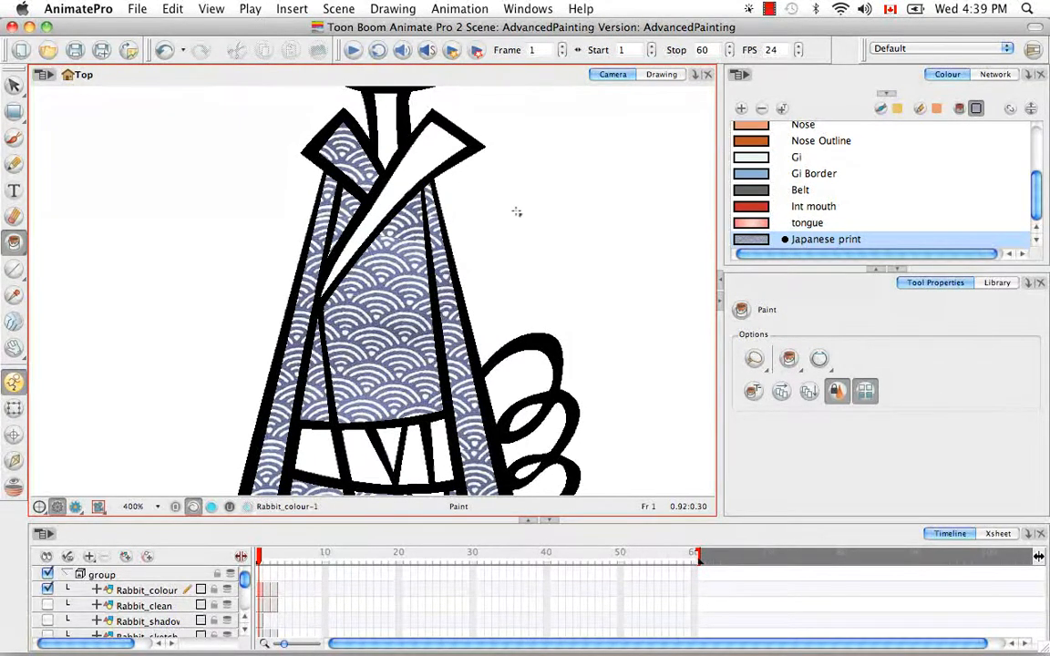
Show the Rabbit_clean layer, hide Rabbit_colour, and check the whole clean rabbit on frames 1 and 2
click(48, 605)
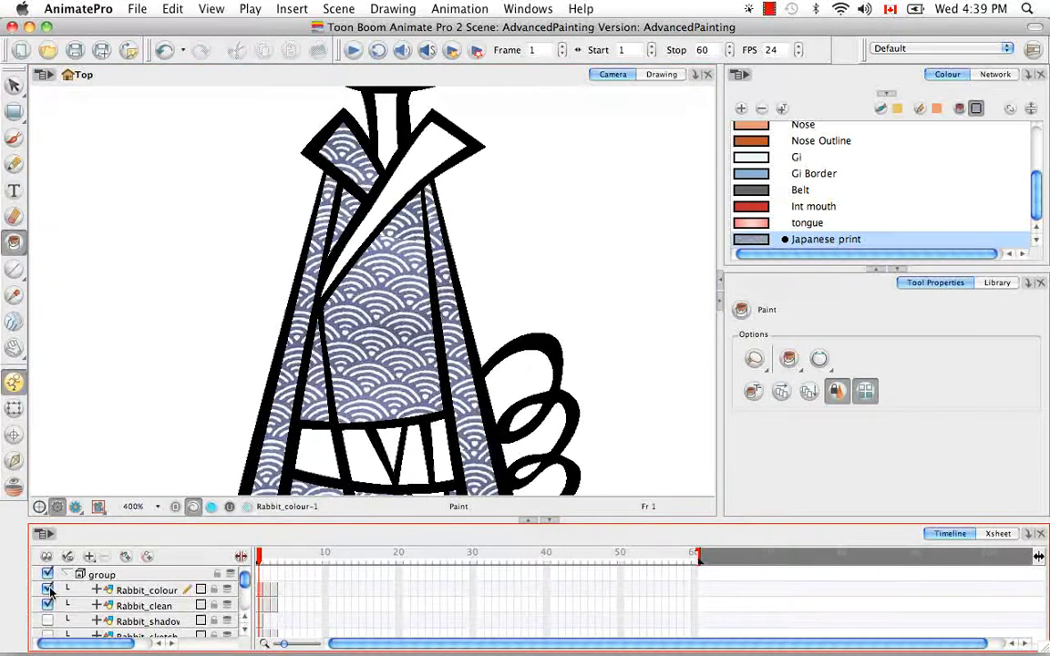
click(47, 590)
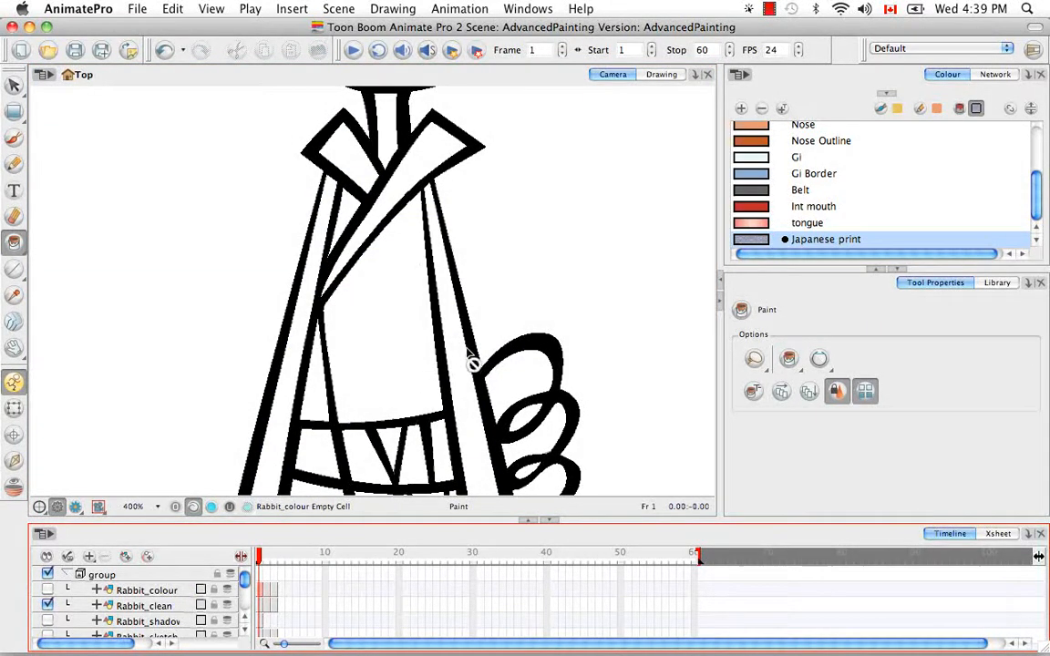
click(605, 502)
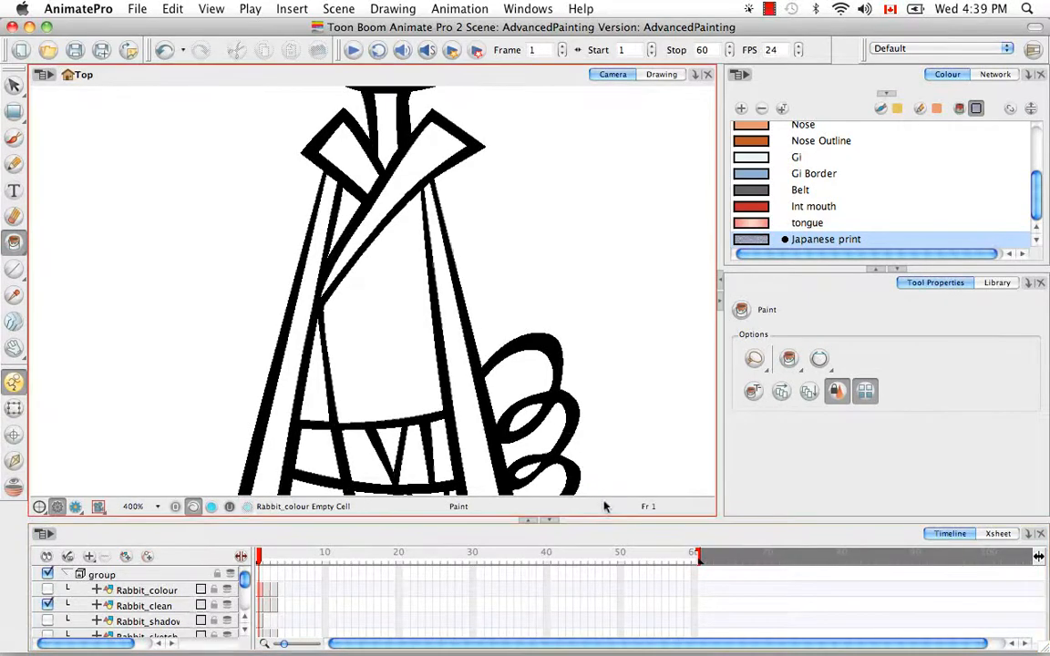
key(shift+m)
click(261, 560)
click(264, 559)
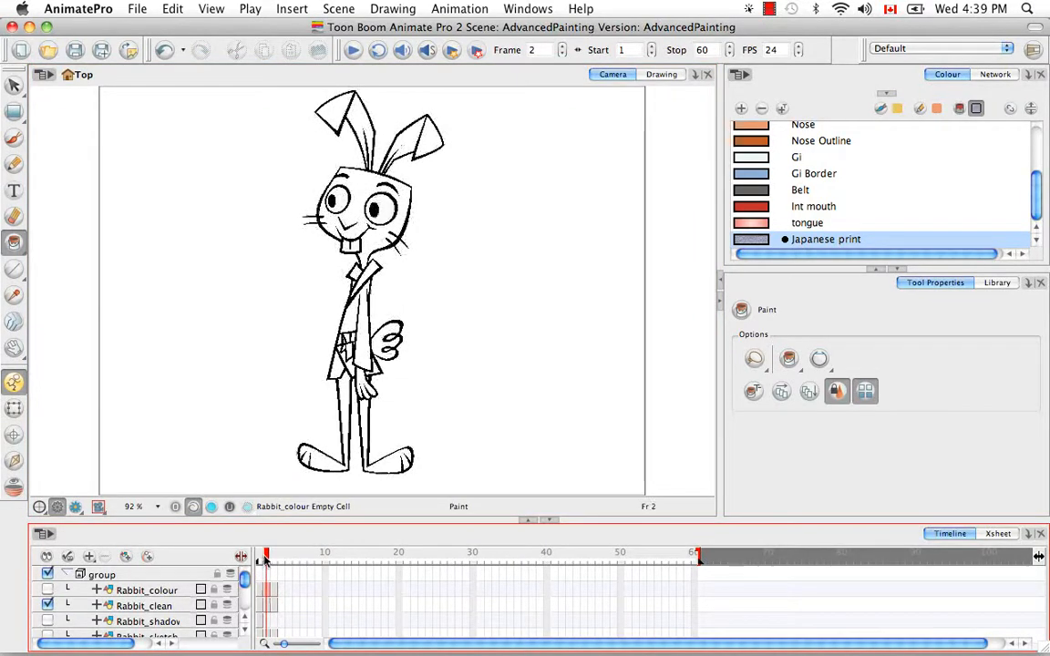
mouse_move(264, 559)
mouse_down()
mouse_move(274, 561)
mouse_move(257, 560)
mouse_up()
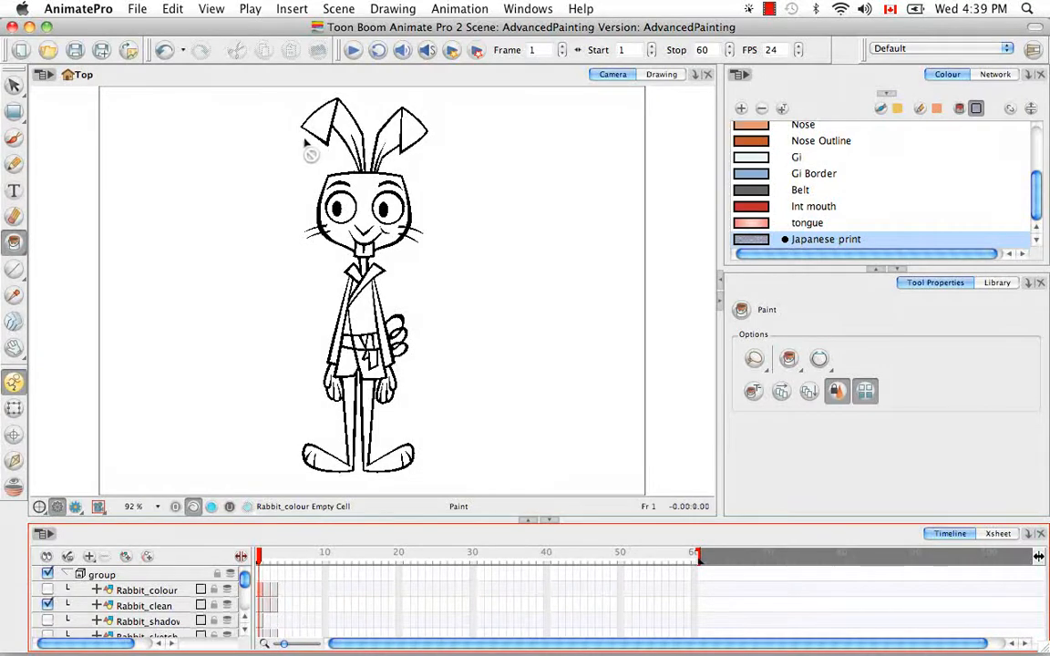
Open the Rabbit_clean drawing of frame 1 in the Drawing view, showing the whole rabbit
click(664, 74)
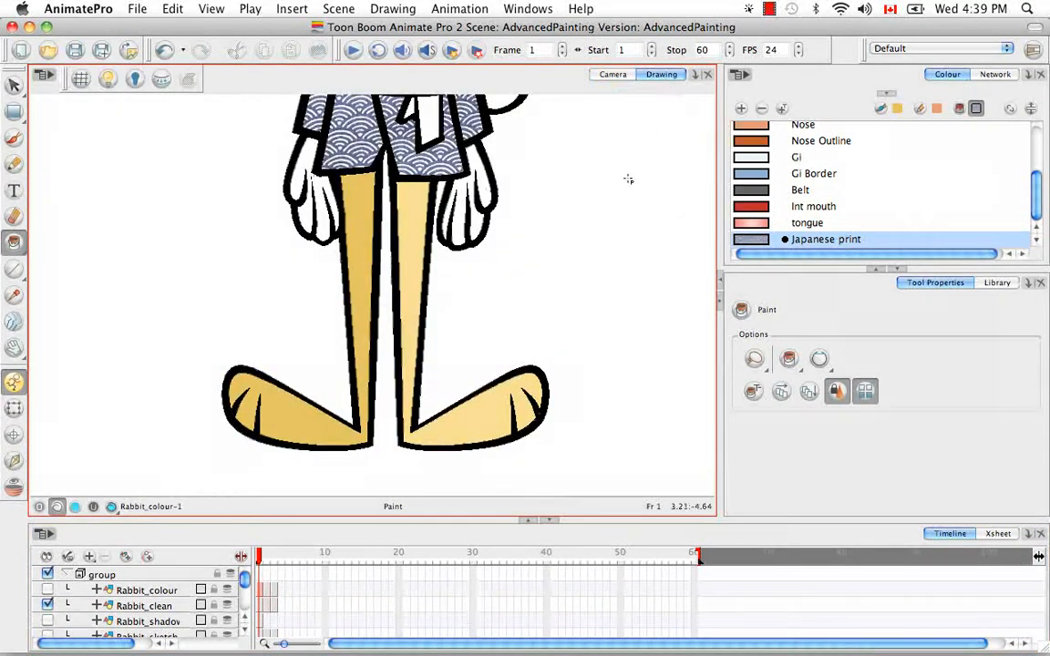
click(262, 605)
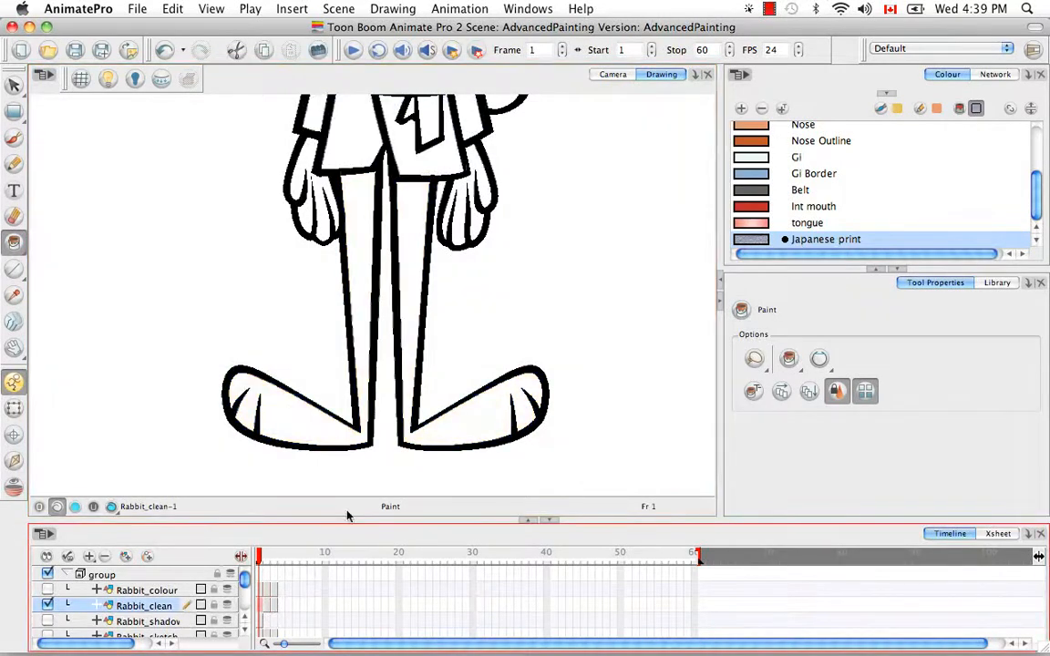
click(514, 516)
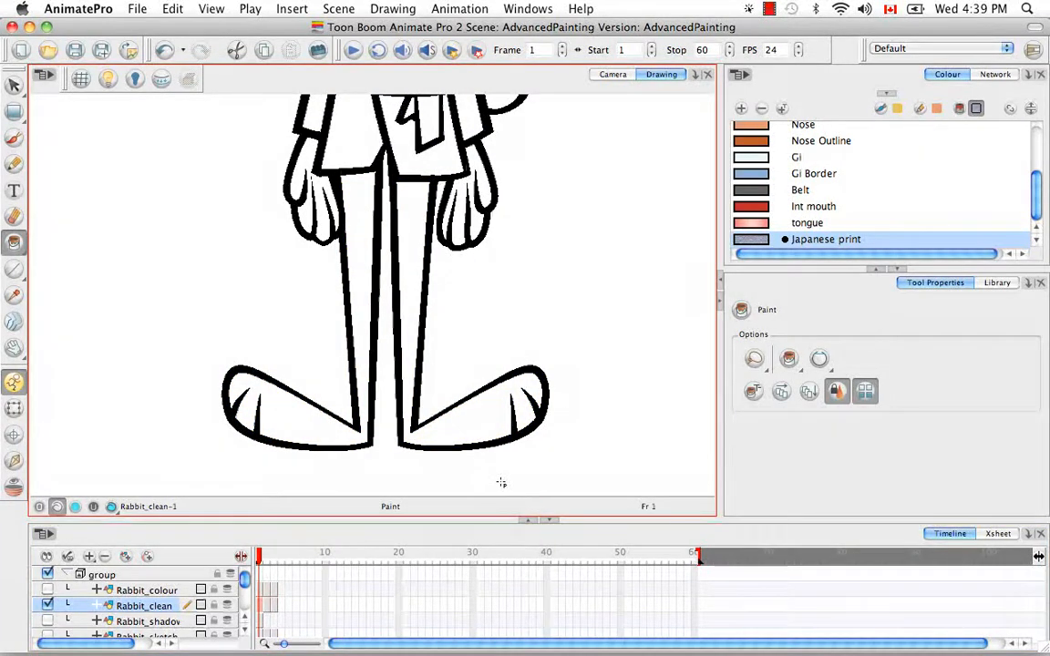
key(shift+m)
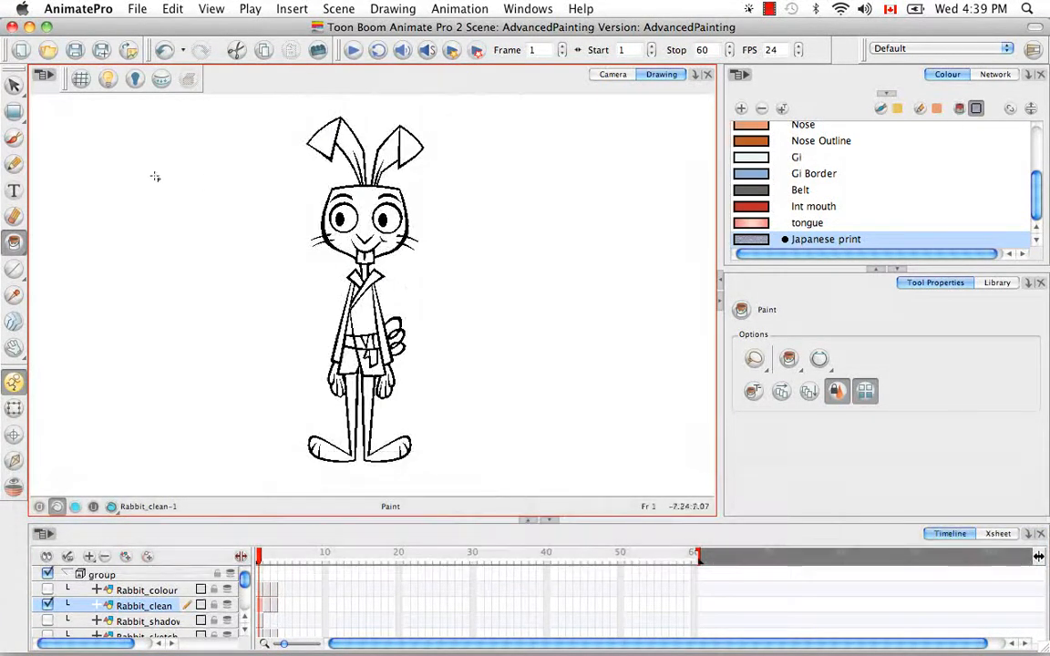
Try creating colour art from the rabbit's fully selected line art and view the Colour Art layer
click(16, 85)
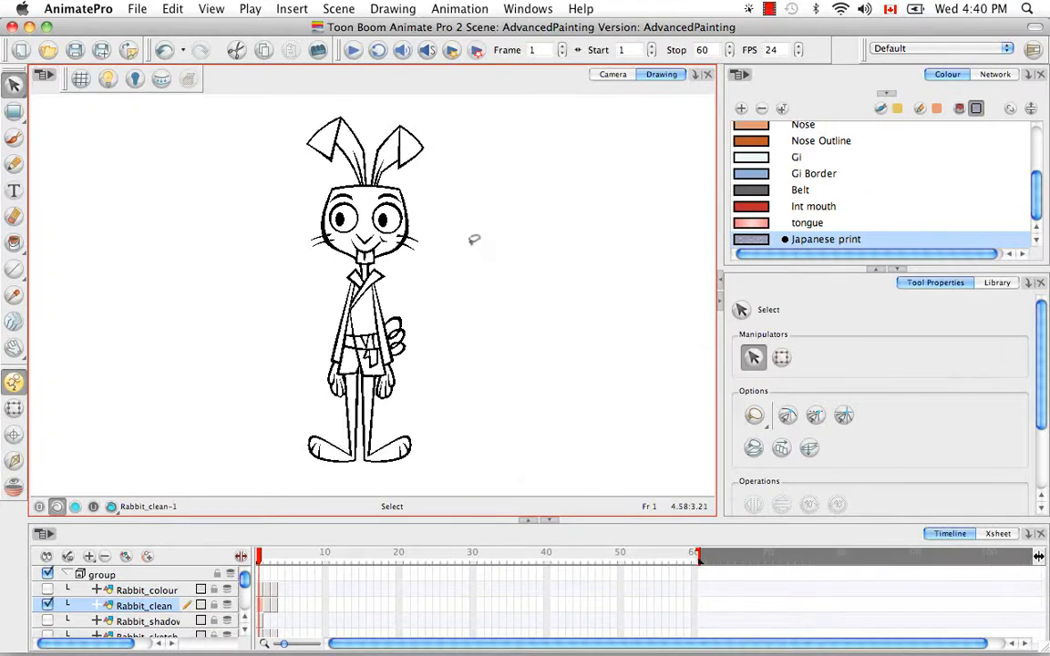
mouse_move(487, 230)
mouse_down()
mouse_move(459, 110)
mouse_move(206, 273)
mouse_move(508, 330)
mouse_move(429, 147)
mouse_up()
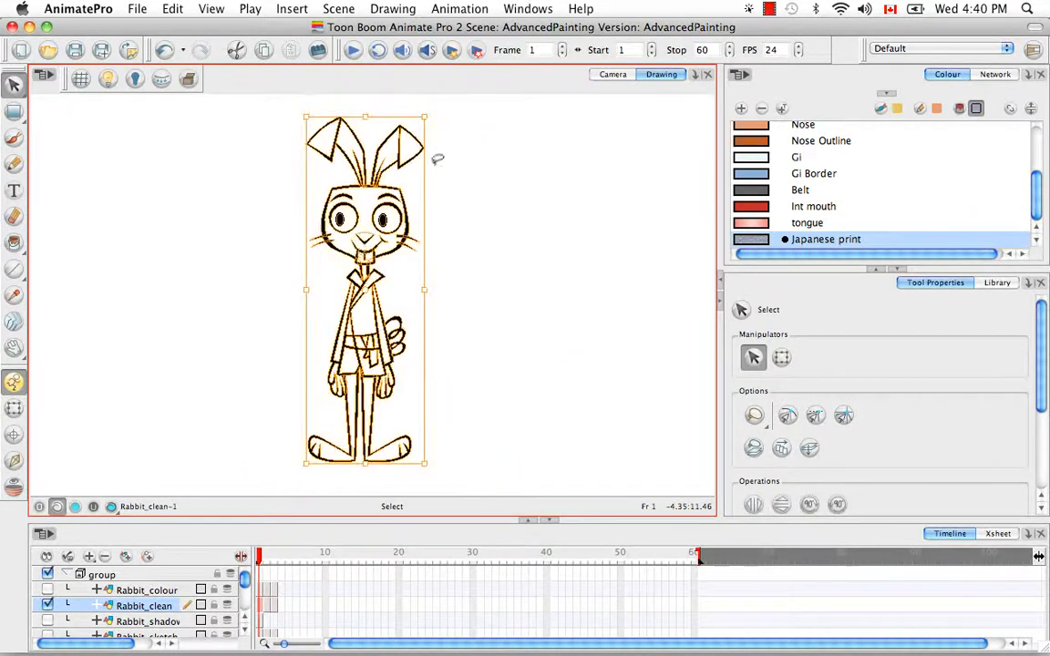
click(161, 81)
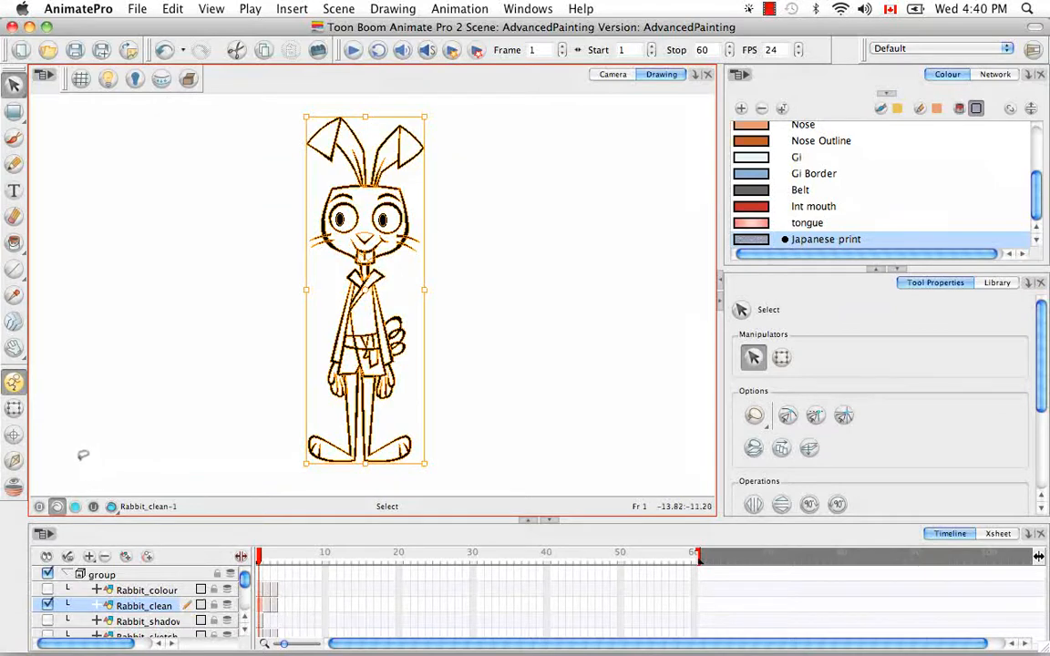
click(76, 507)
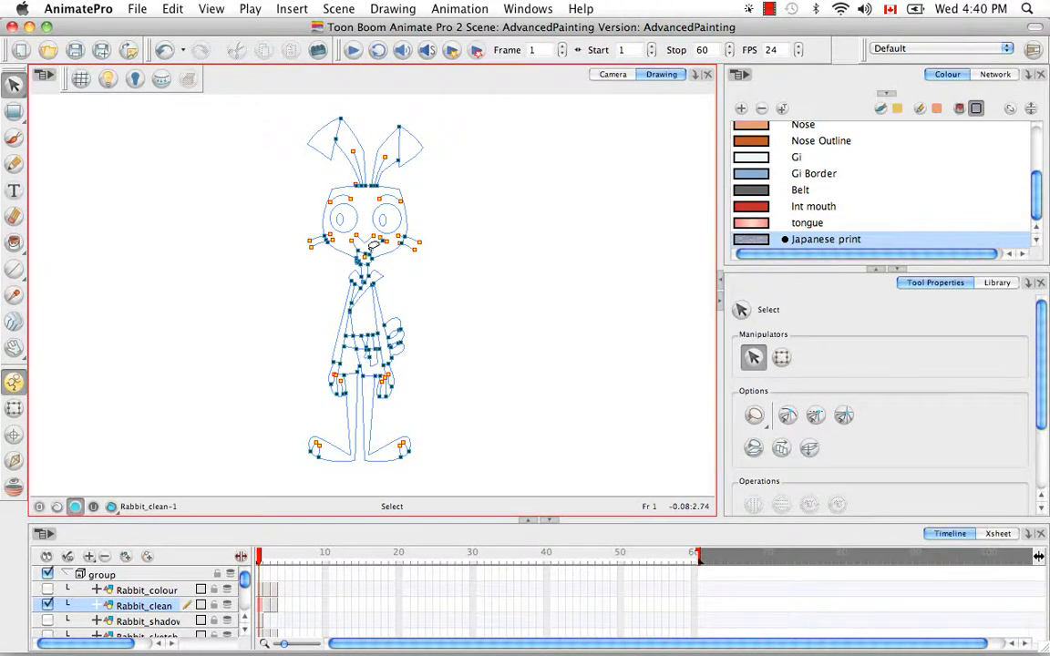
click(111, 507)
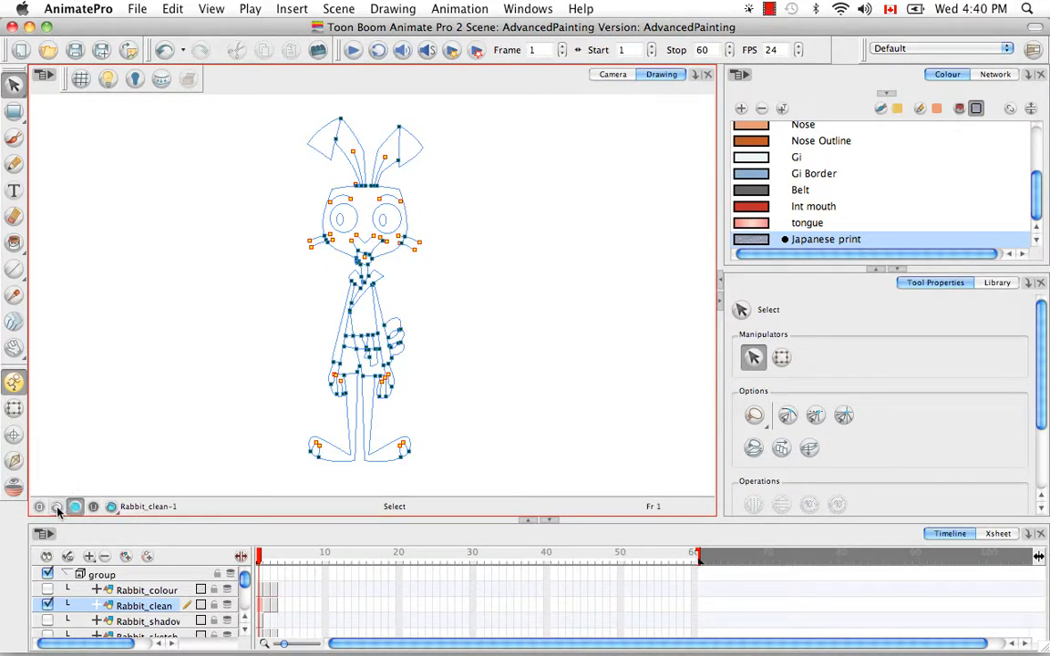
Undo the colour art creation, return to the Line Art layer and deselect the rabbit
key(super+z)
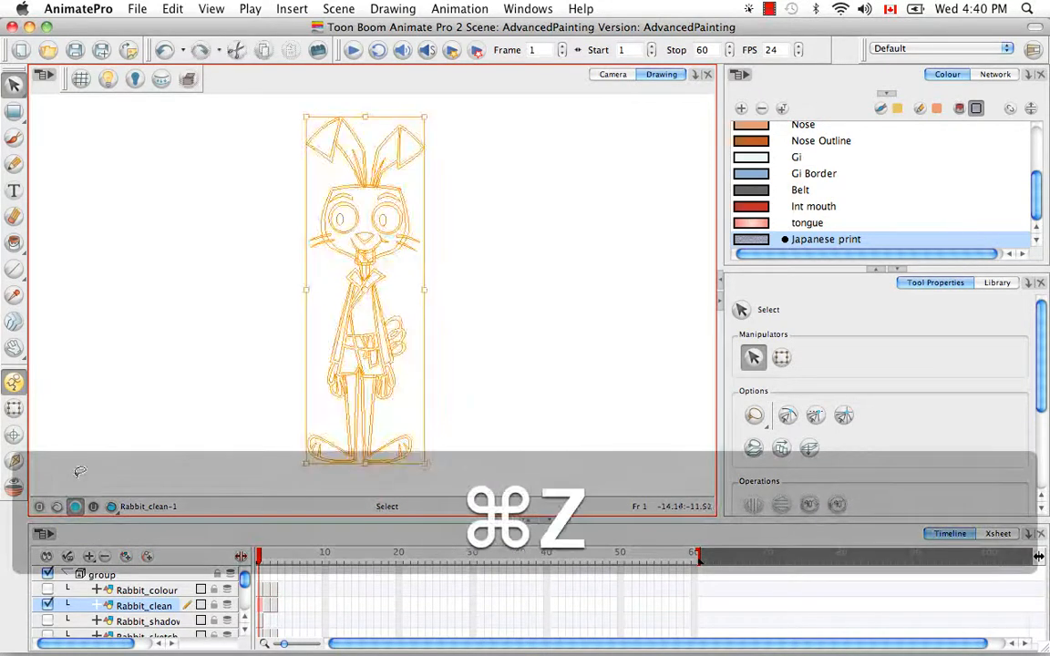
click(74, 506)
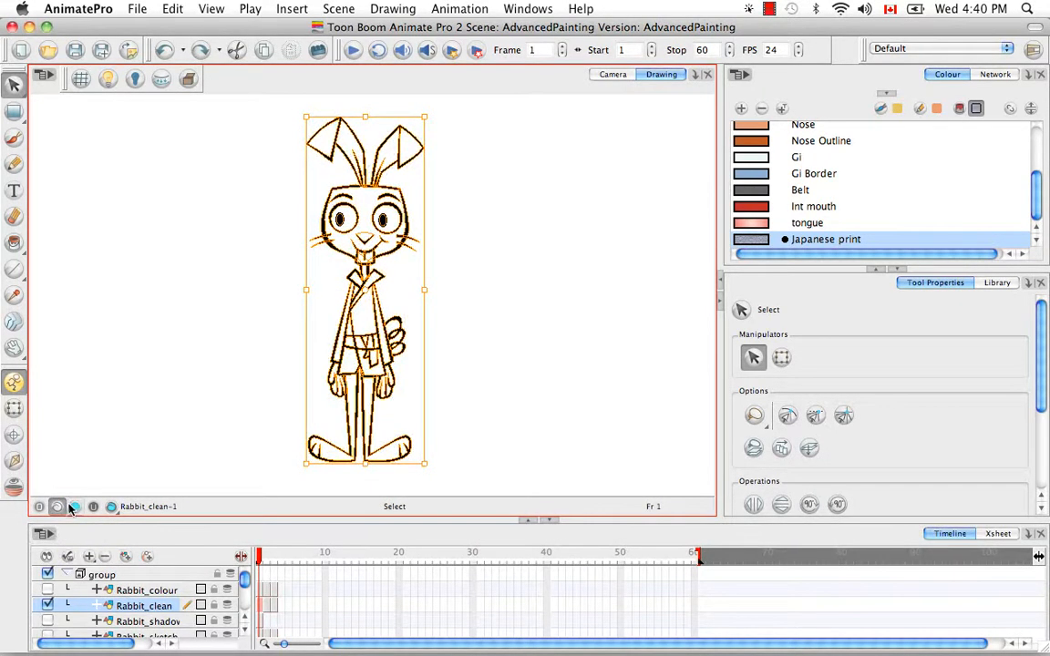
click(478, 275)
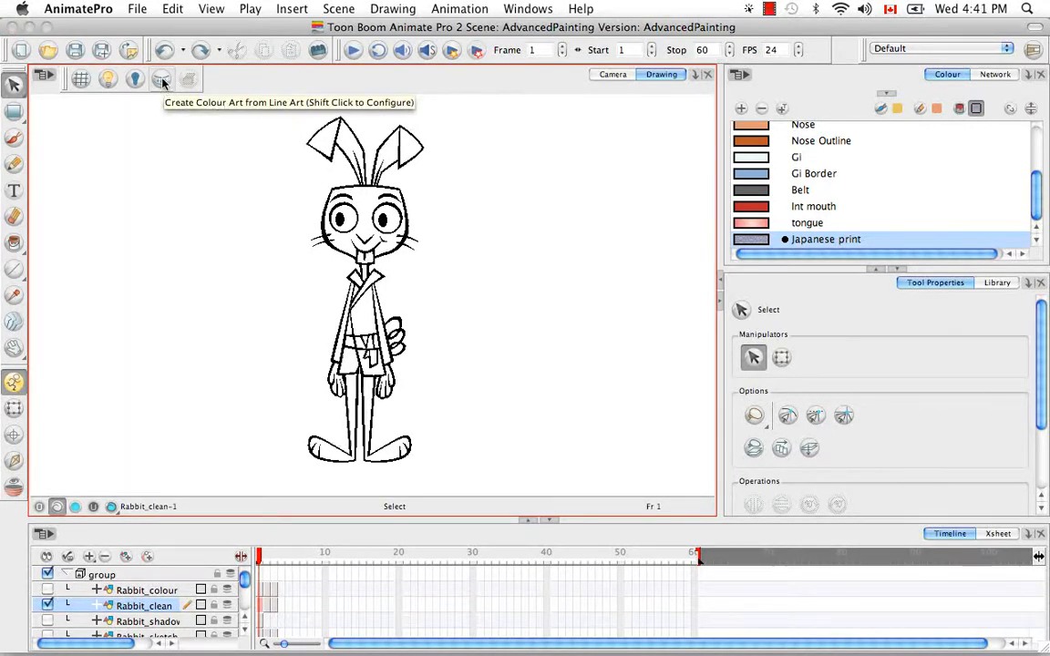
Create colour art from the line art, with Colour Art as destination, clearing the destination layer first and performing the operation immediately
key(shift)
click(161, 81)
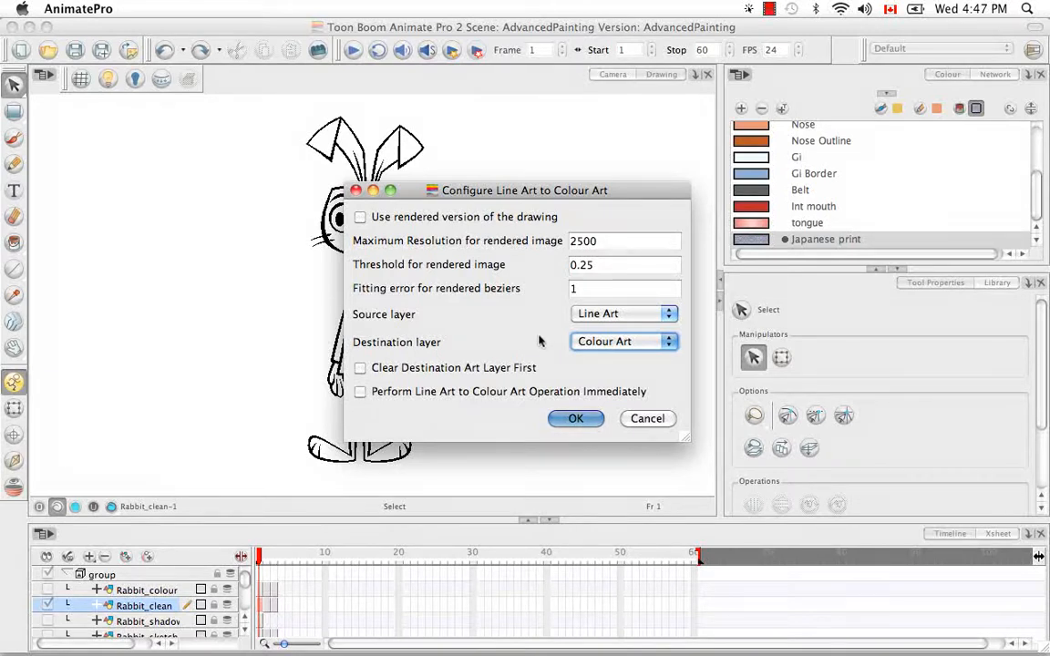
click(672, 346)
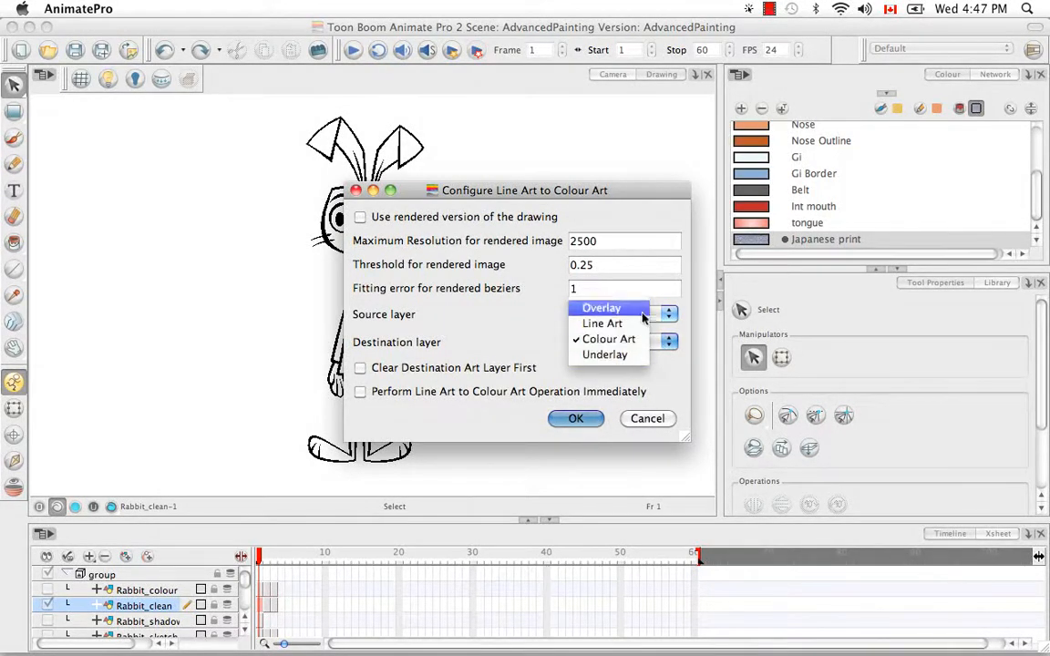
click(680, 373)
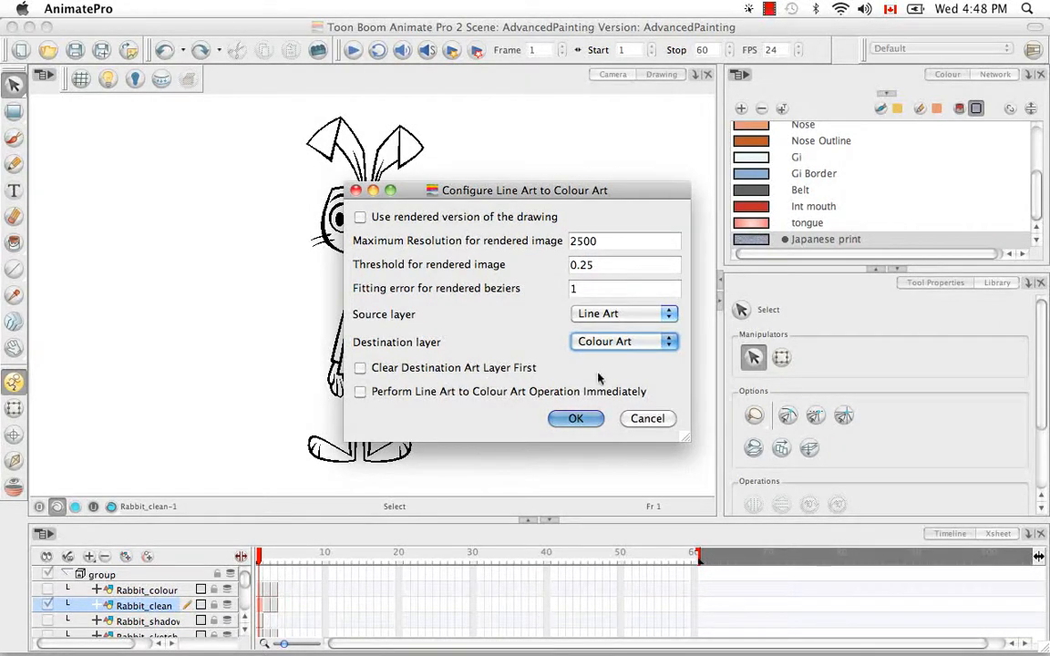
click(361, 369)
click(361, 393)
click(575, 418)
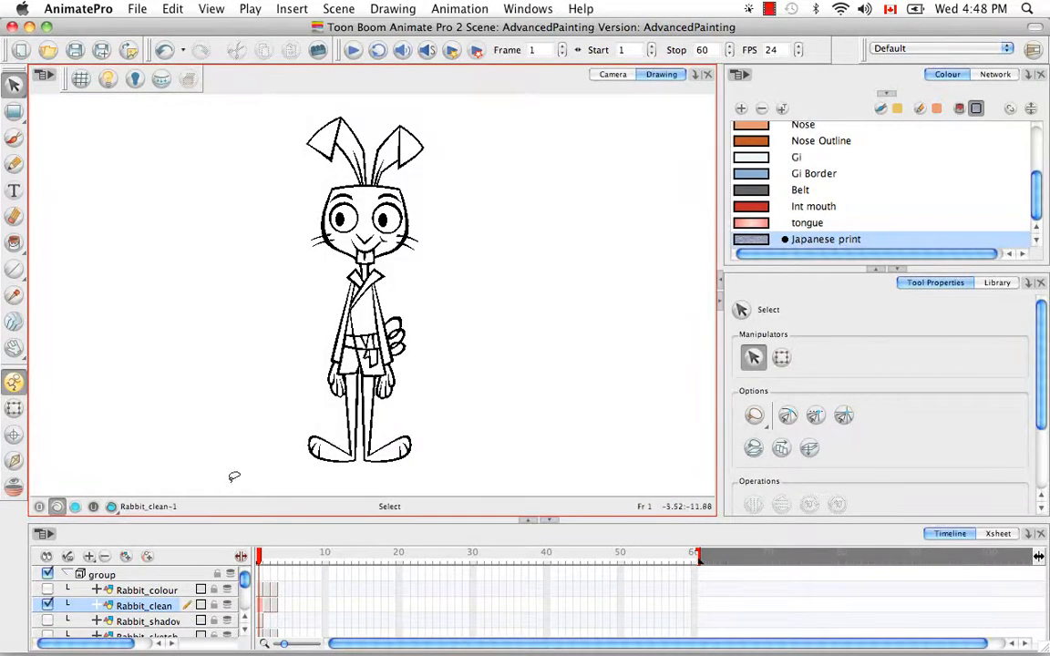
Examine the generated colour art strokes in the Drawing and Camera views, closely inspecting the collar, face and mouth
click(76, 508)
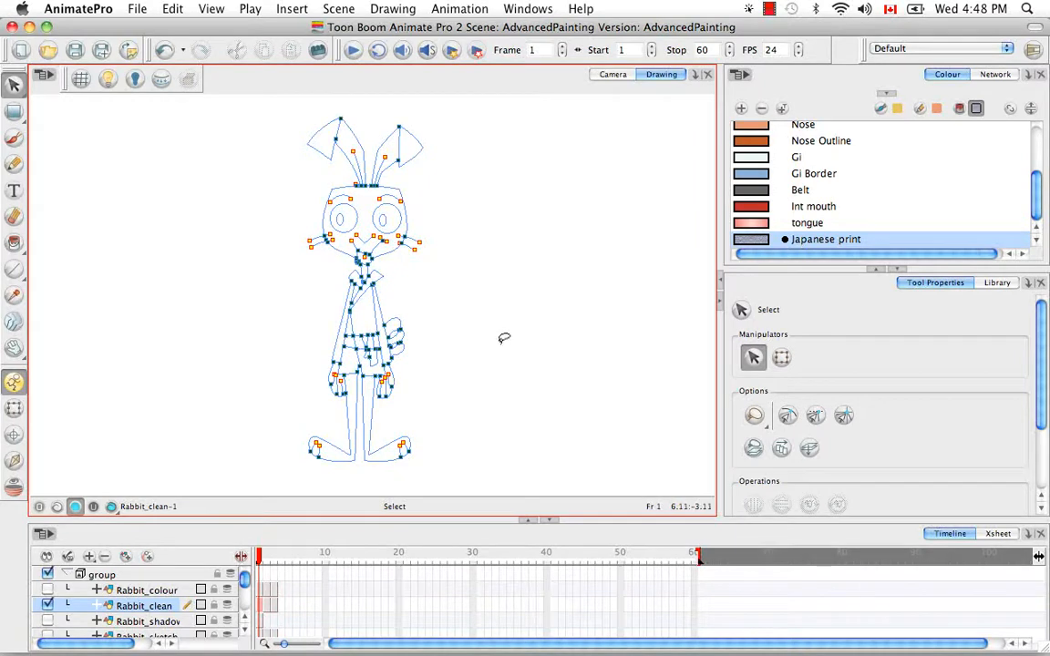
click(614, 75)
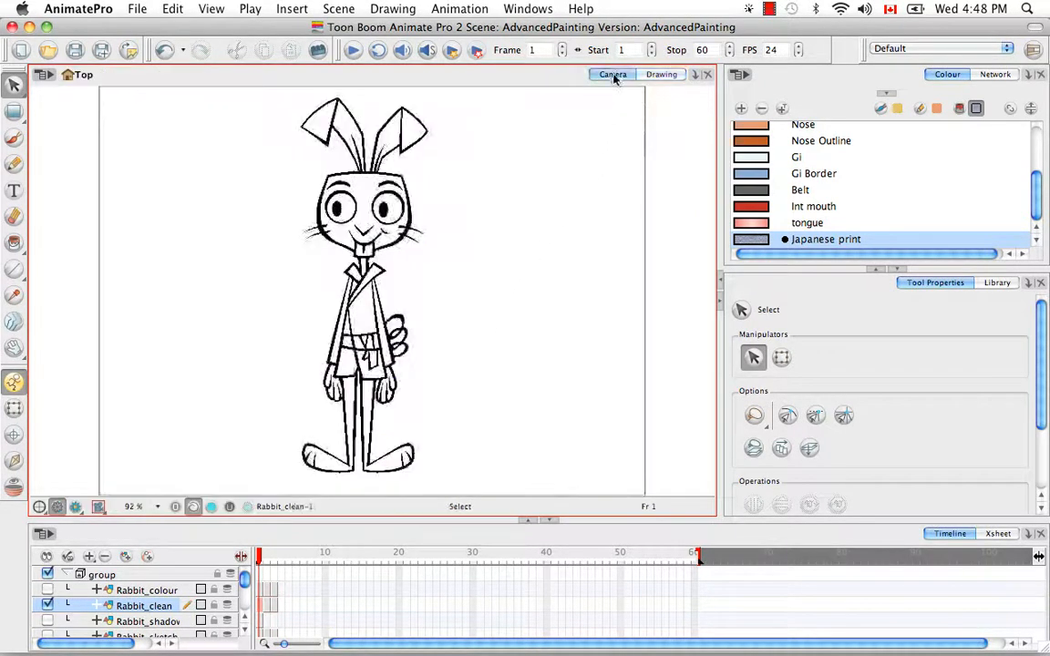
click(211, 507)
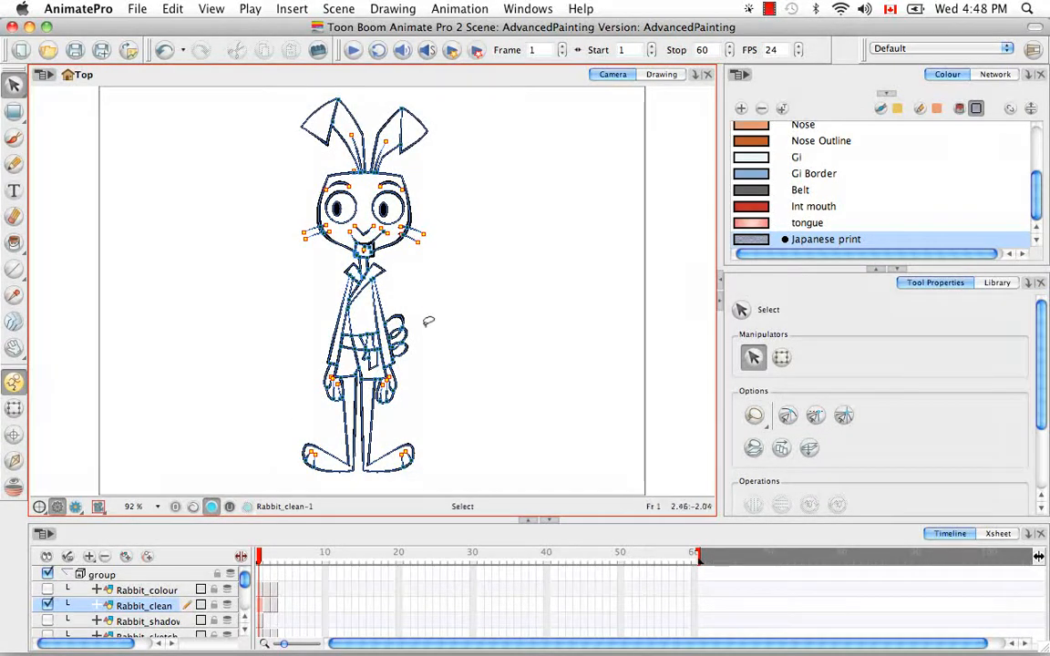
key(super+equal)
key(super+equal)
key(super+equal)
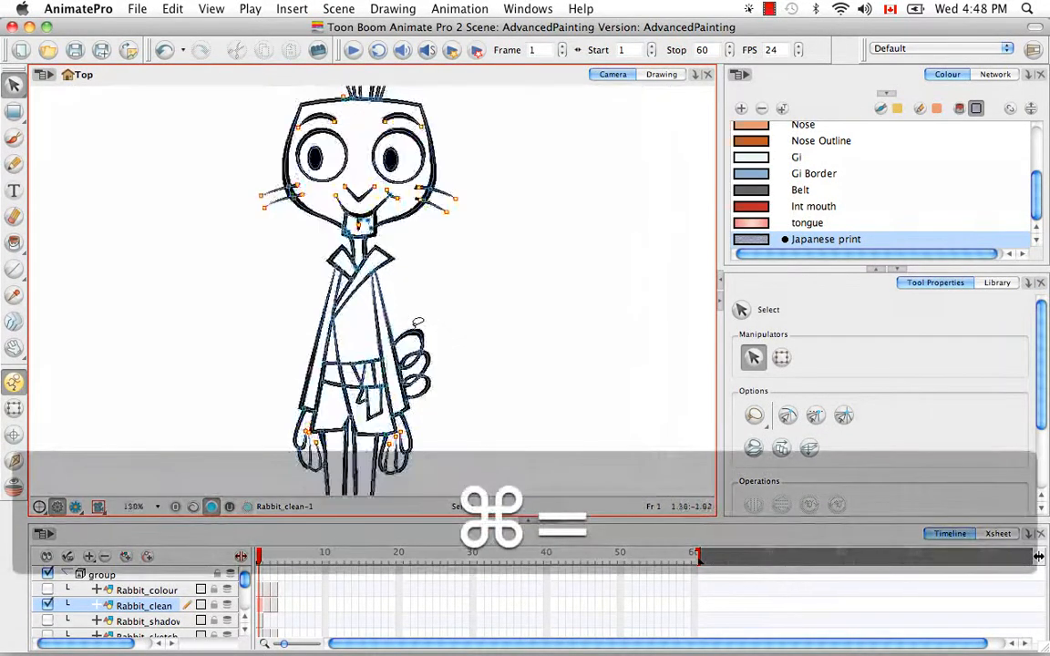
key(space)
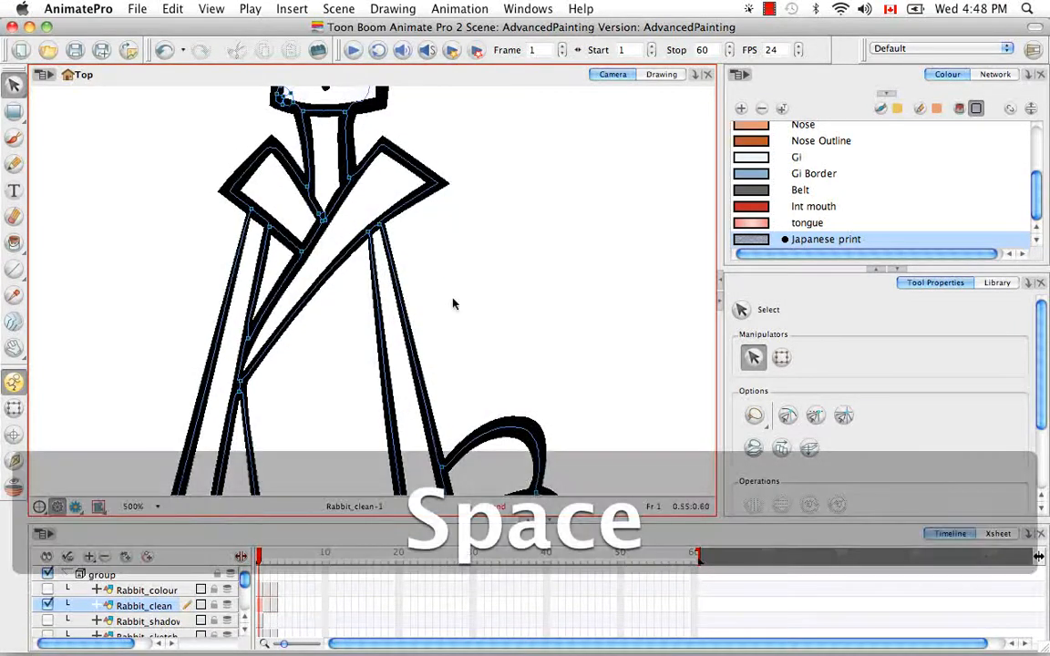
drag(424, 90, 477, 382)
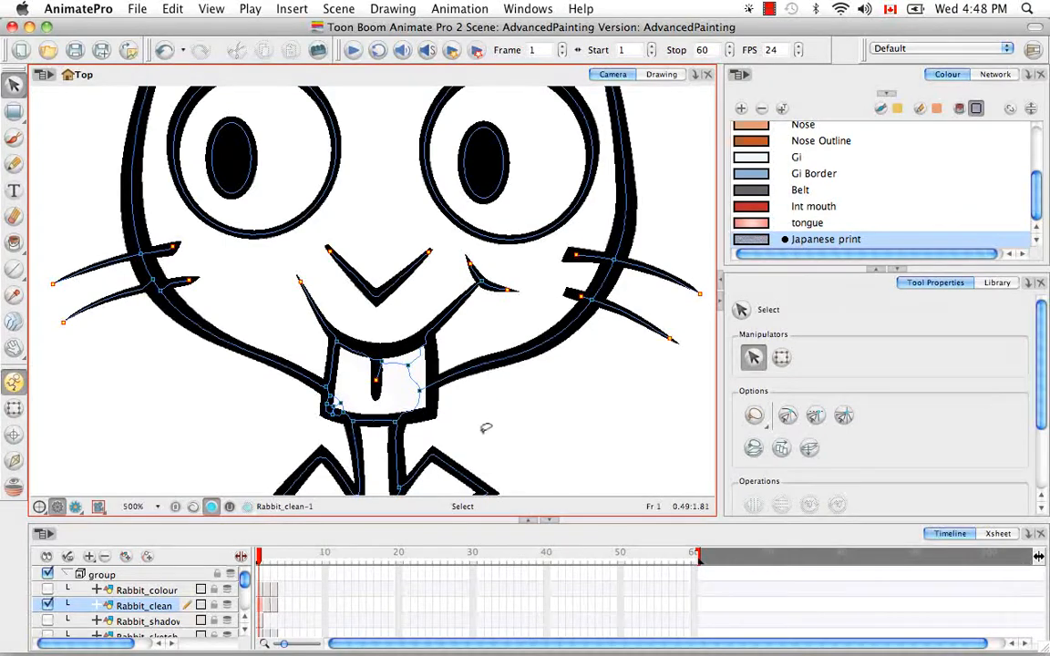
key(super+equal)
key(super+equal)
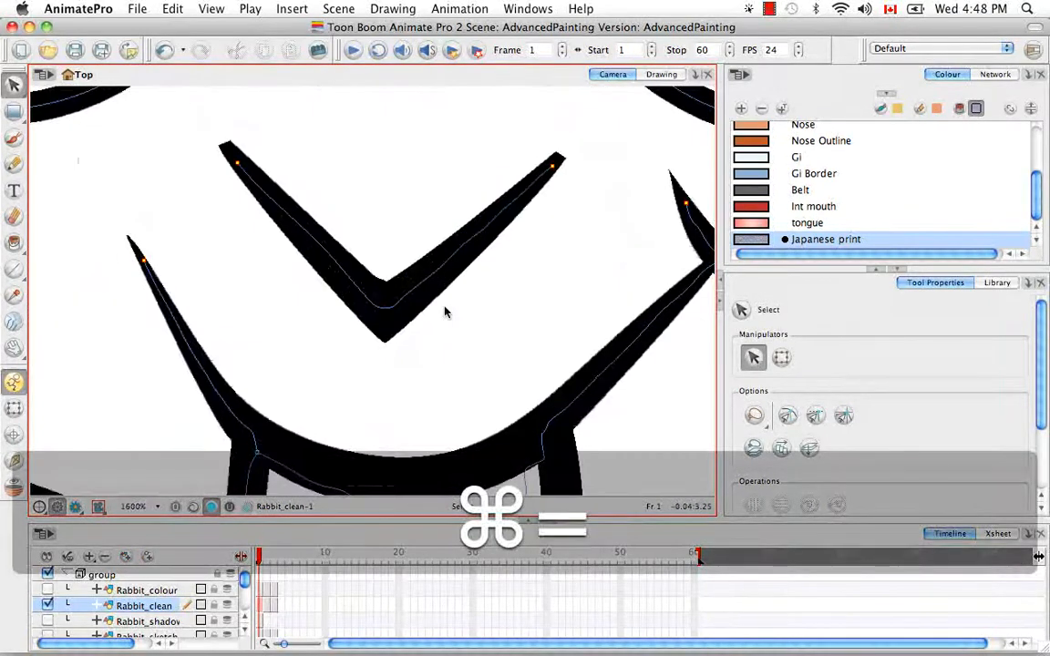
Smooth the colour art strokes along the top and right side of the rabbit's teeth with the Smooth Editor
key(space)
drag(497, 405, 467, 258)
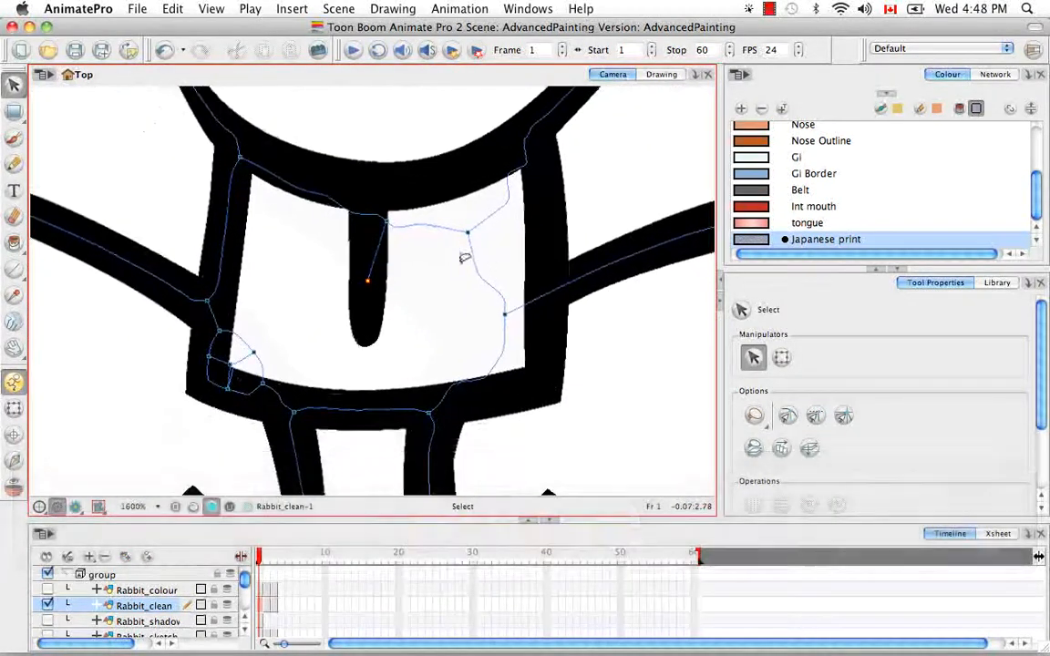
drag(15, 111, 64, 110)
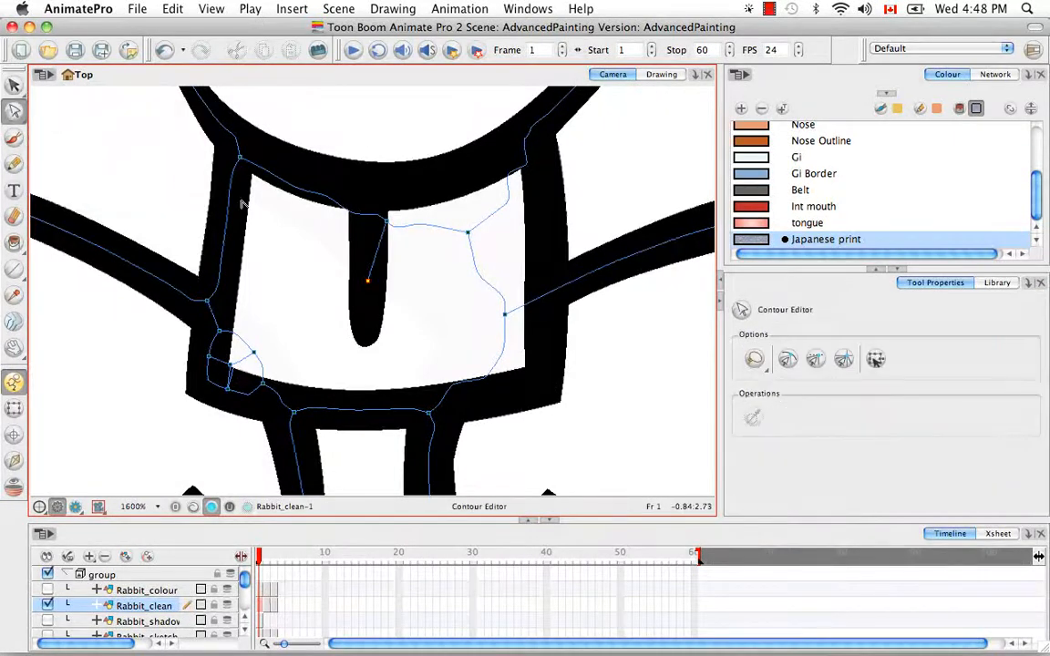
mouse_move(498, 250)
mouse_down()
mouse_move(483, 213)
mouse_move(497, 220)
mouse_move(485, 300)
mouse_up()
key(space)
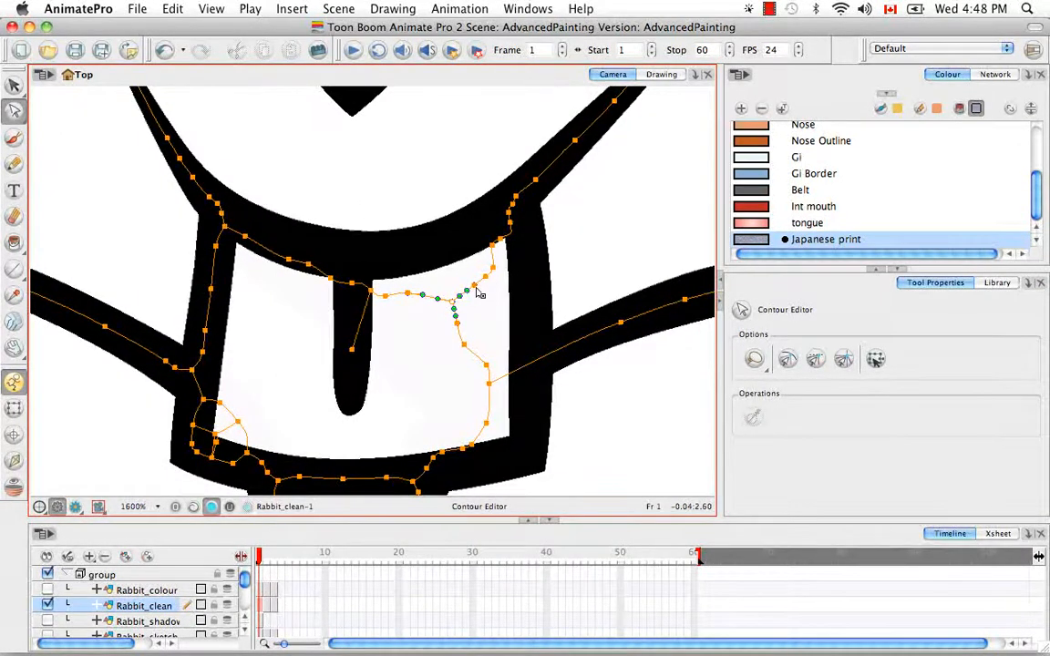
drag(15, 85, 54, 134)
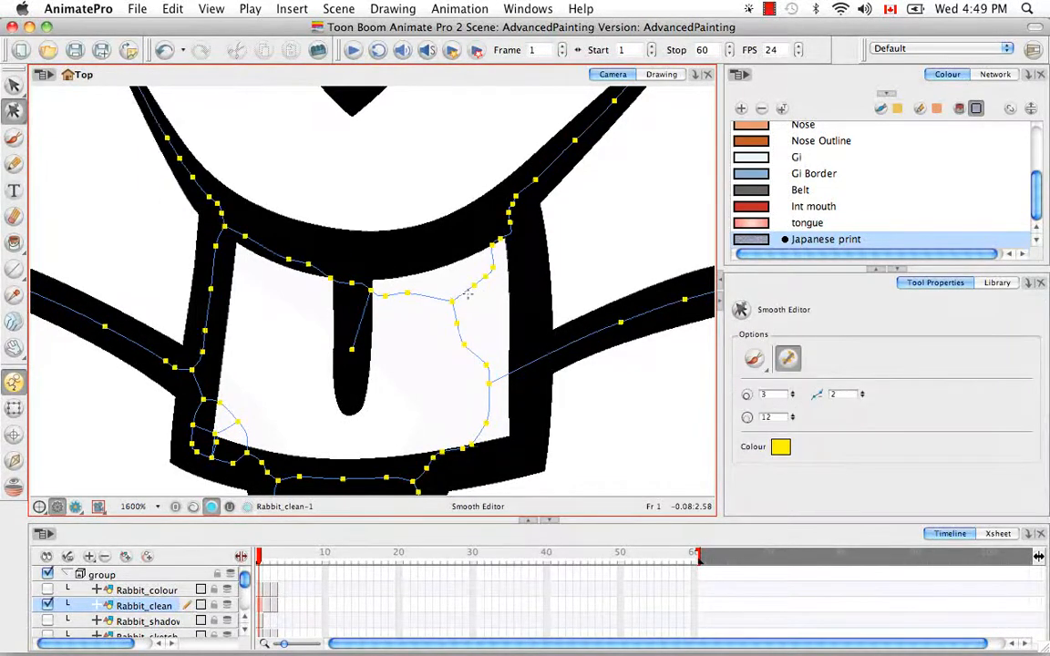
mouse_move(467, 294)
mouse_down()
mouse_move(490, 256)
mouse_move(492, 278)
mouse_up()
mouse_move(441, 308)
mouse_down()
mouse_move(333, 278)
mouse_move(288, 237)
mouse_up()
drag(451, 316, 488, 376)
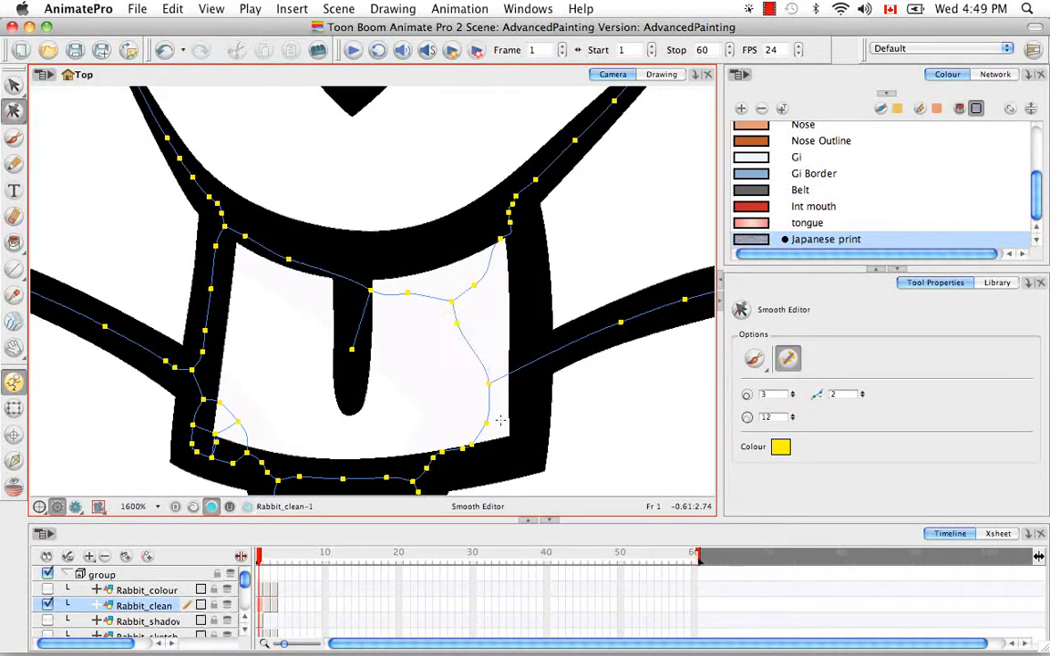
mouse_move(489, 421)
mouse_down()
mouse_move(478, 447)
mouse_move(422, 461)
mouse_move(505, 435)
mouse_up()
Delete the extra points around the stroke junction inside the teeth's upper-right area with the Contour Editor
click(14, 84)
click(14, 110)
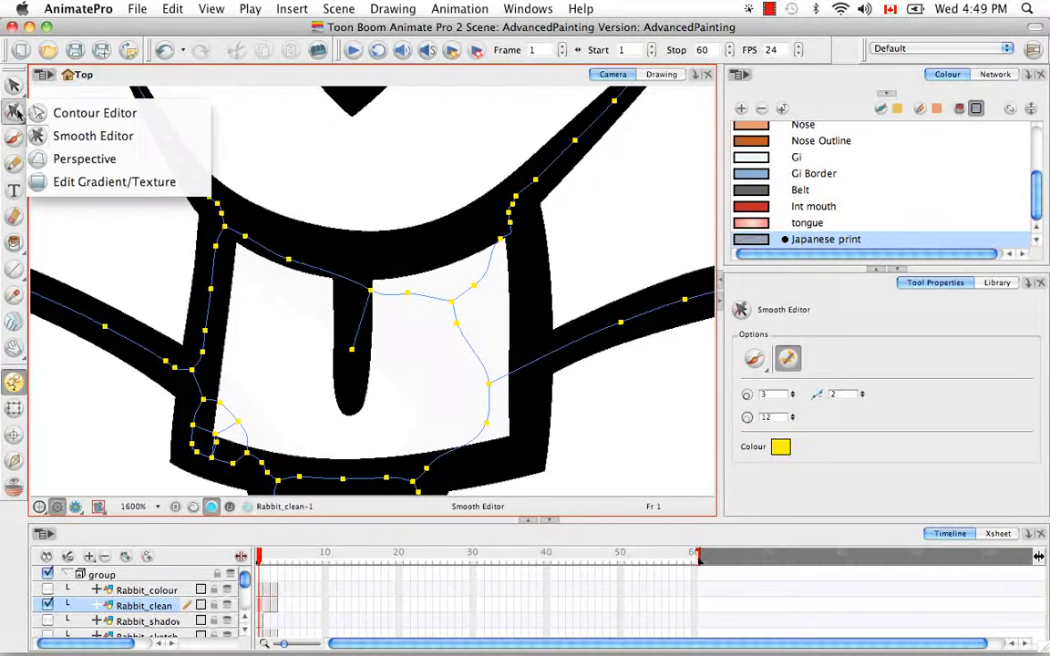
click(50, 115)
click(454, 299)
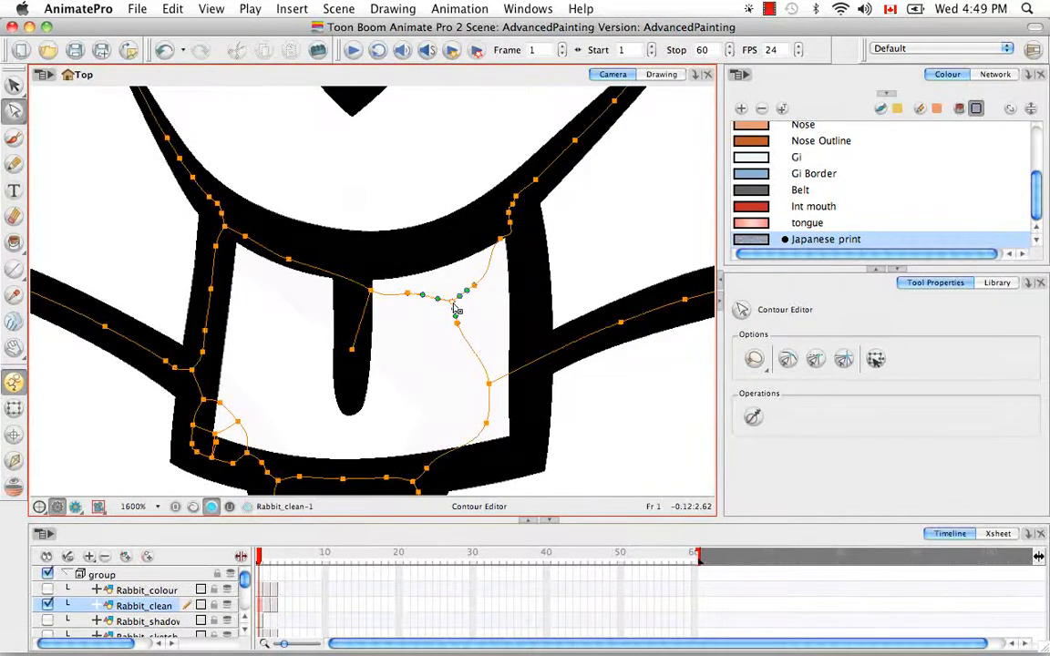
click(474, 285)
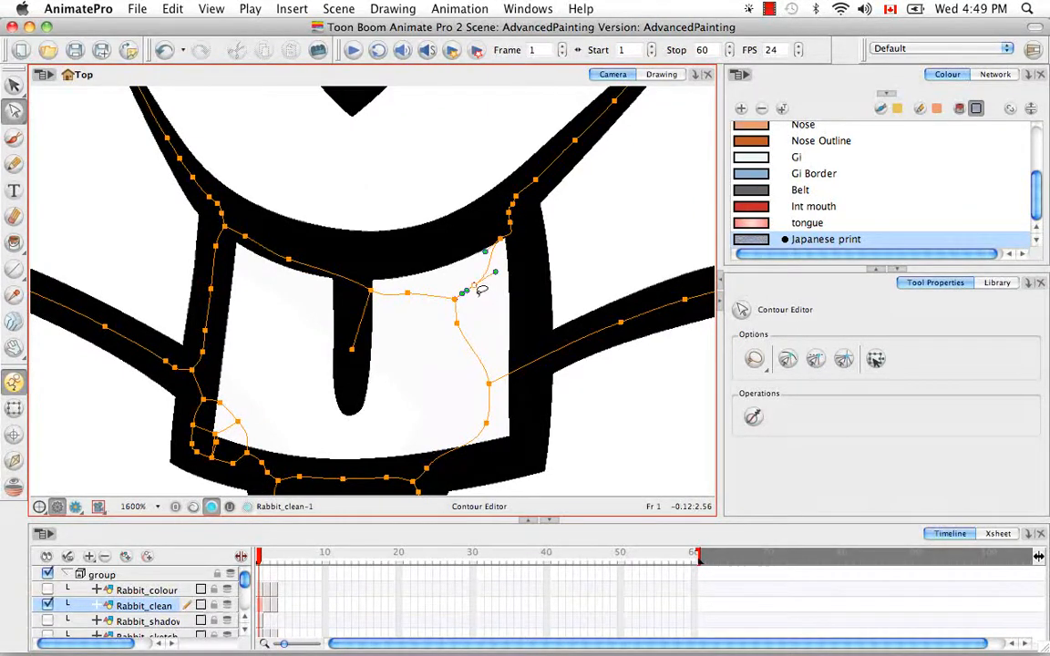
key(Delete)
click(468, 306)
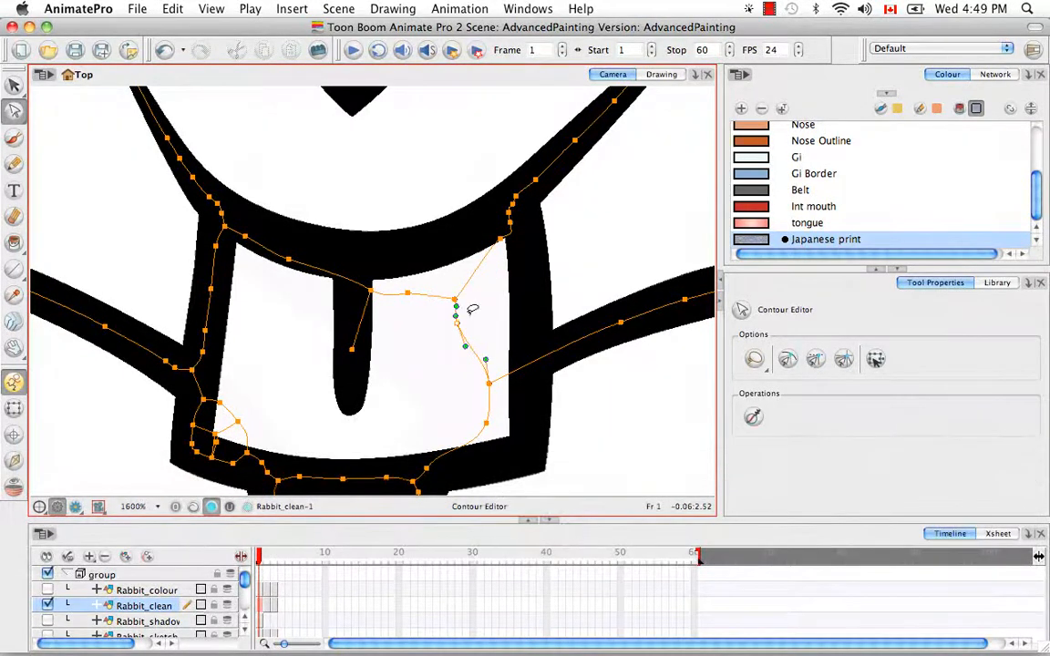
key(BackSpace)
drag(417, 268, 432, 274)
key(BackSpace)
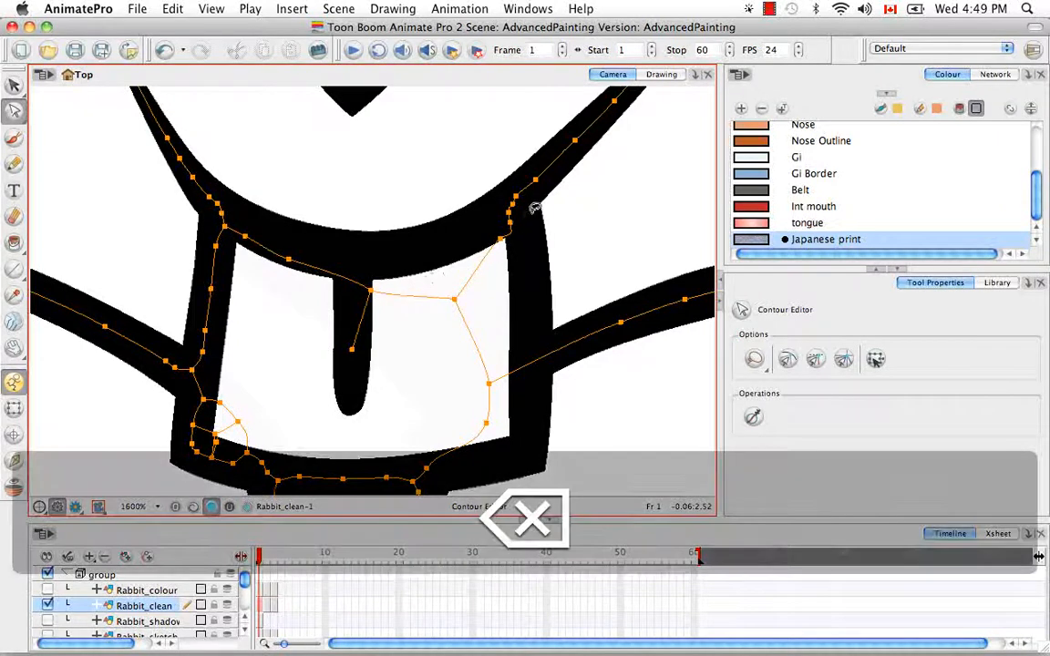
Delete the surplus points at the teeth's upper-right corner and move the junction point into the black outline there
mouse_move(527, 222)
mouse_down()
mouse_move(508, 196)
mouse_move(531, 188)
mouse_up()
key(BackSpace)
mouse_move(513, 242)
mouse_down()
mouse_move(508, 227)
mouse_move(517, 232)
mouse_up()
key(BackSpace)
mouse_move(465, 287)
mouse_down()
mouse_move(443, 299)
mouse_move(463, 306)
mouse_move(510, 230)
mouse_up()
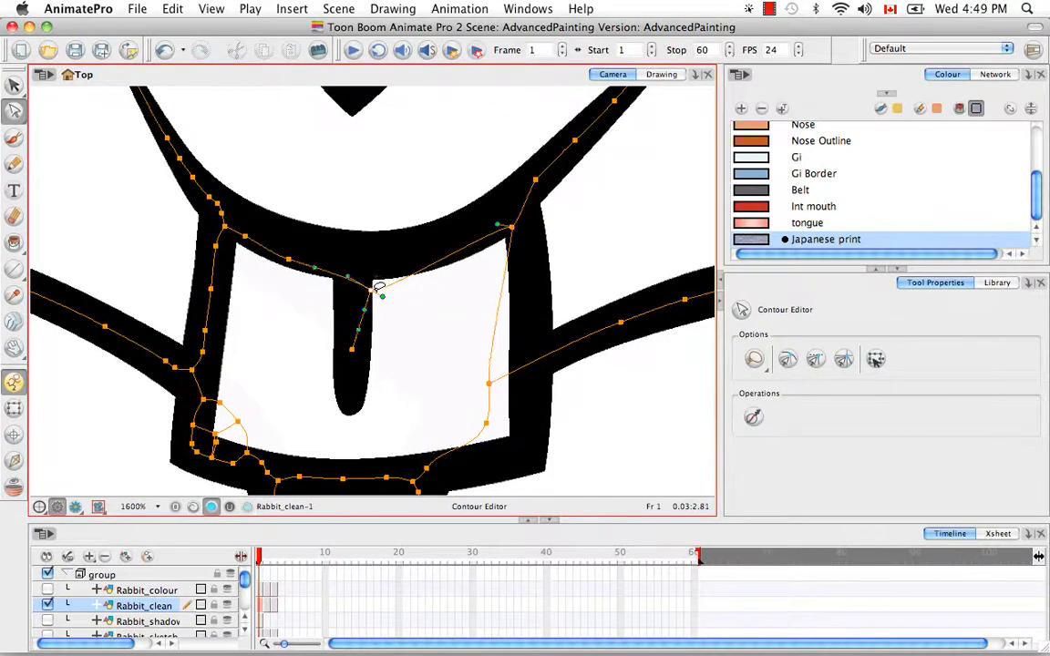
Move the top-edge junction point into the outline above the tooth divider and delete the stroke running down the divider
click(371, 286)
mouse_move(368, 281)
mouse_down()
mouse_move(357, 276)
mouse_move(374, 279)
mouse_up()
click(374, 324)
click(354, 345)
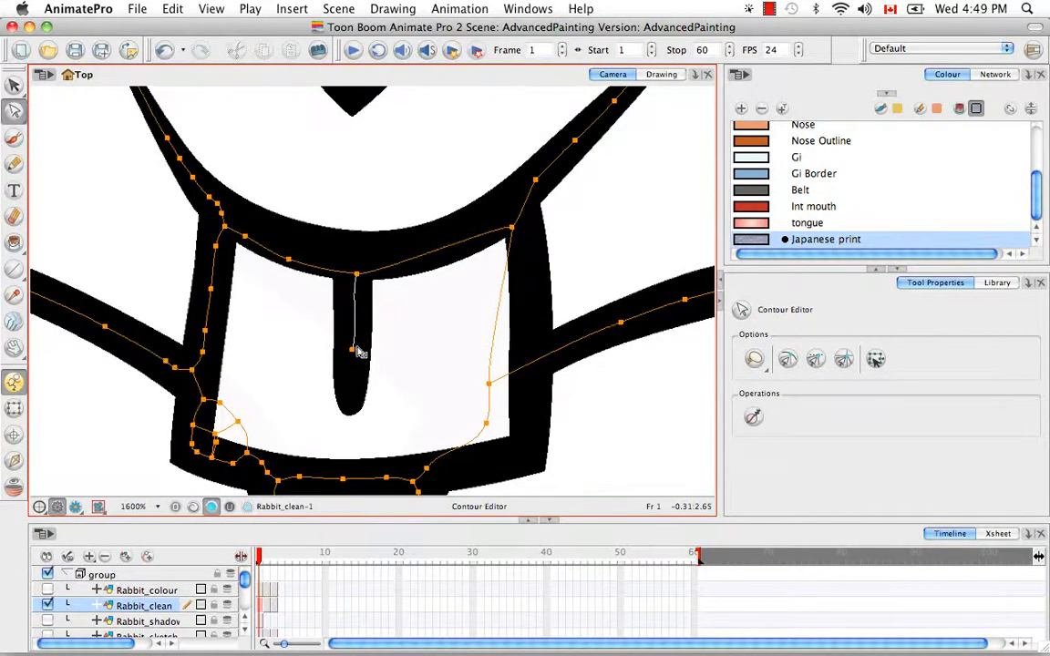
key(BackSpace)
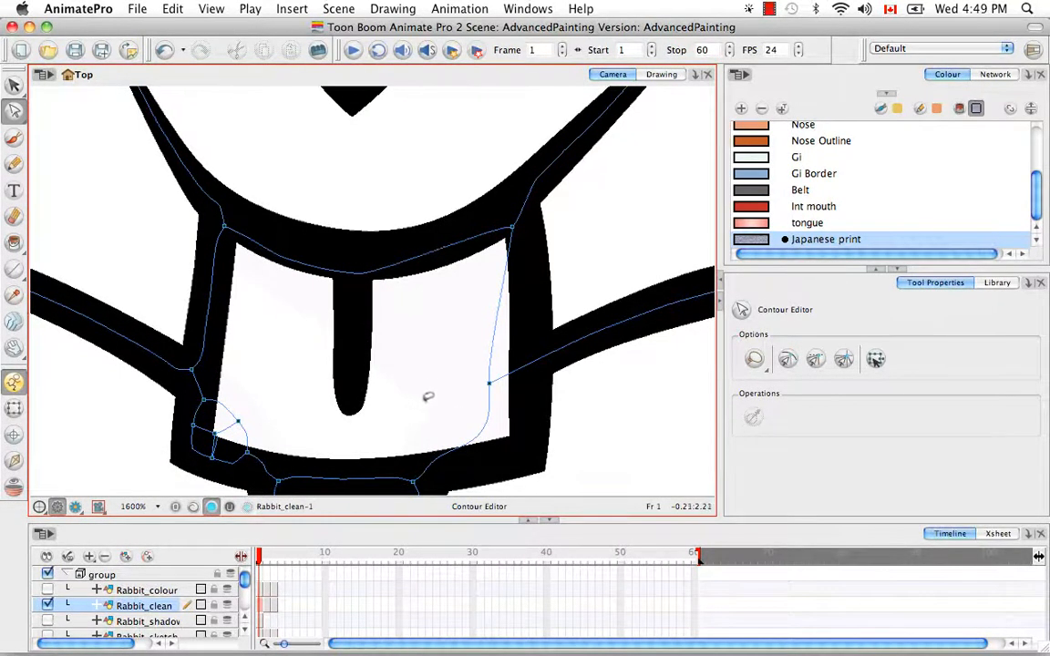
Move the lower-right point into the outline's corner and delete the extra point on the teeth's bottom edge
key(space)
mouse_move(427, 397)
mouse_down()
mouse_move(422, 363)
mouse_move(466, 299)
mouse_move(514, 308)
mouse_move(472, 331)
mouse_move(480, 363)
mouse_move(509, 375)
mouse_up()
click(474, 304)
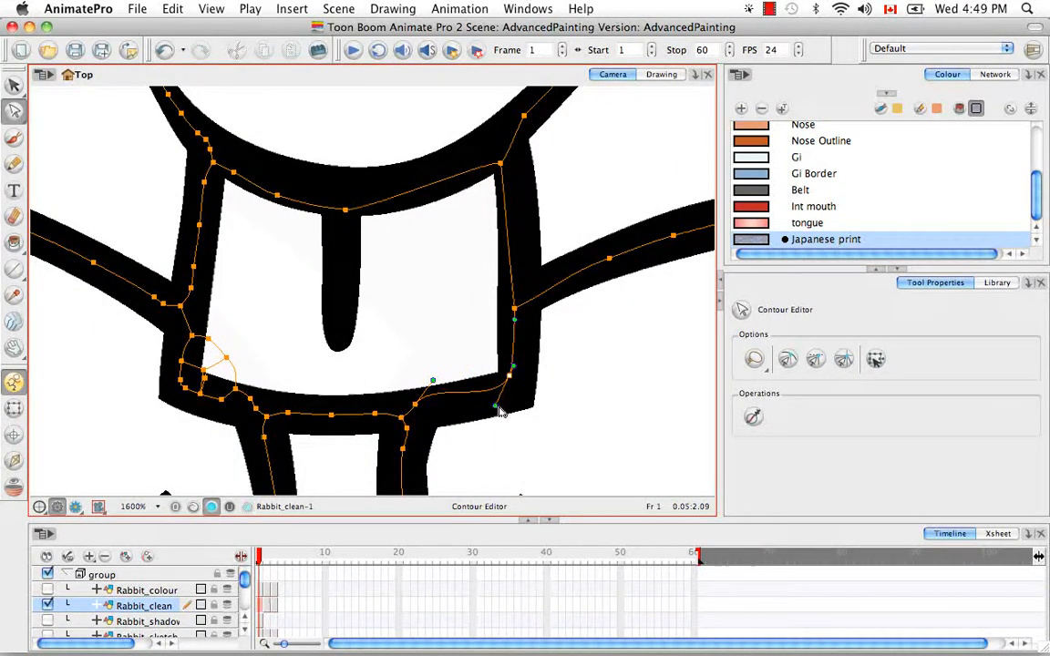
drag(496, 408, 517, 389)
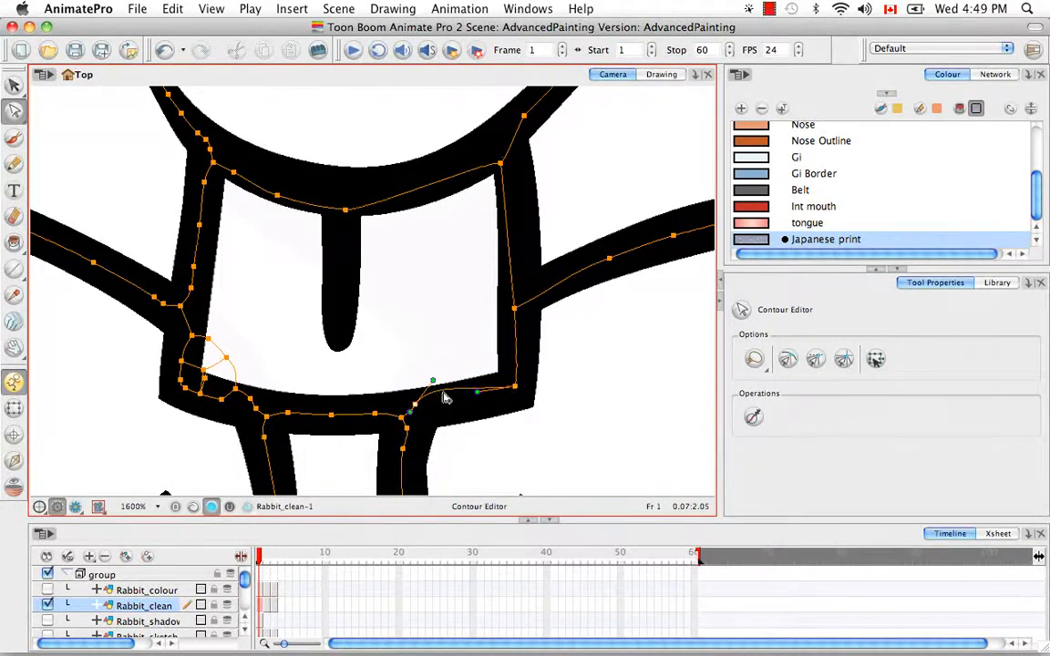
key(BackSpace)
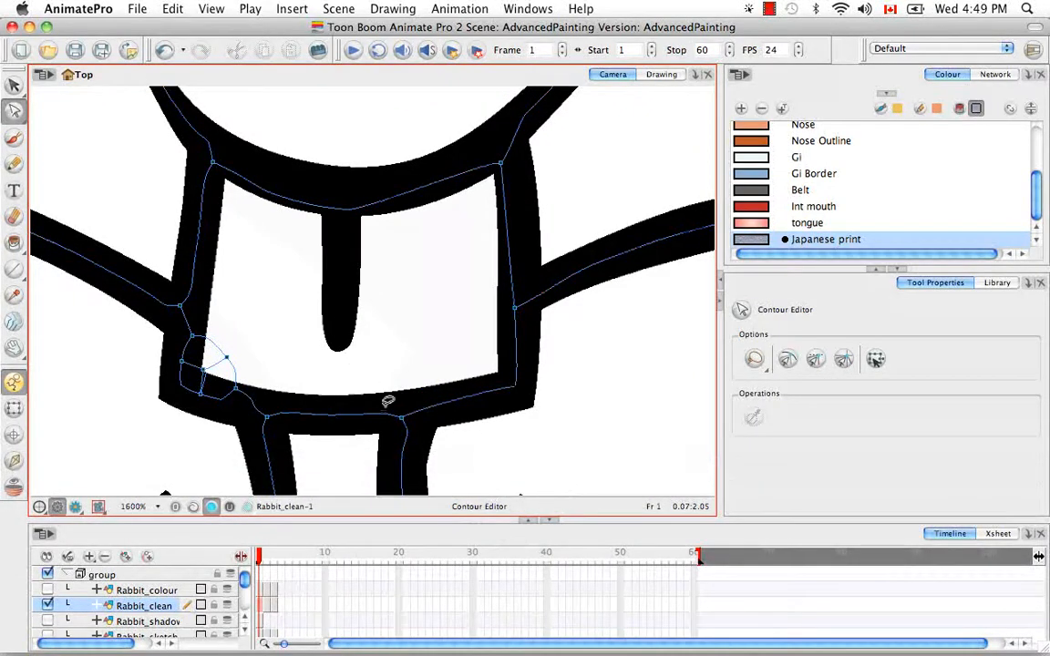
Delete the short inner stroke and the extra points on the loop at the teeth's lower-left corner
click(216, 366)
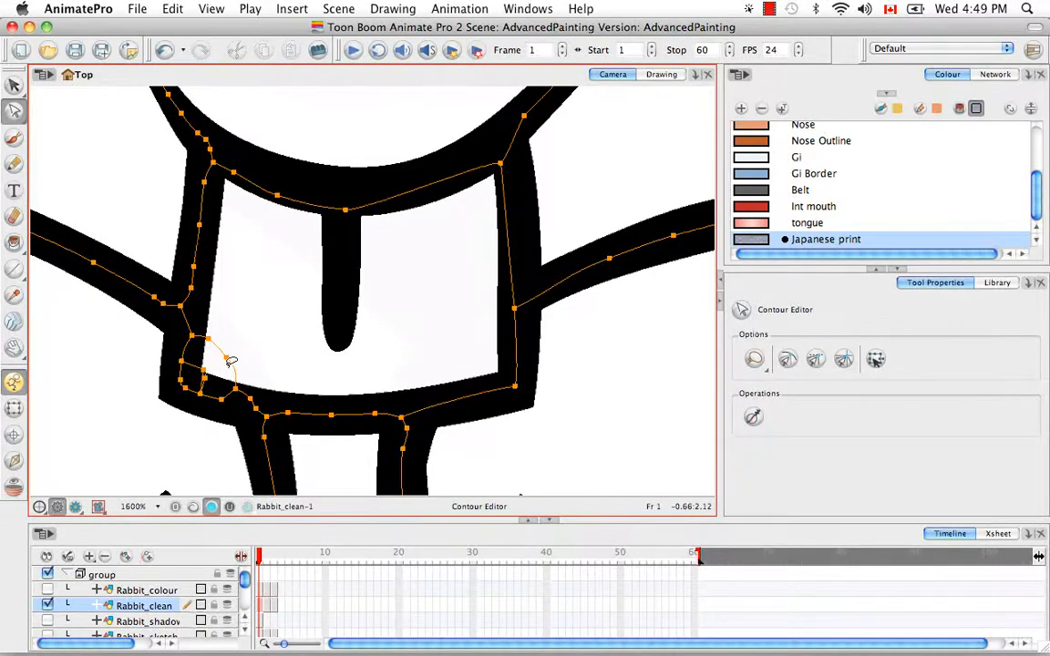
key(BackSpace)
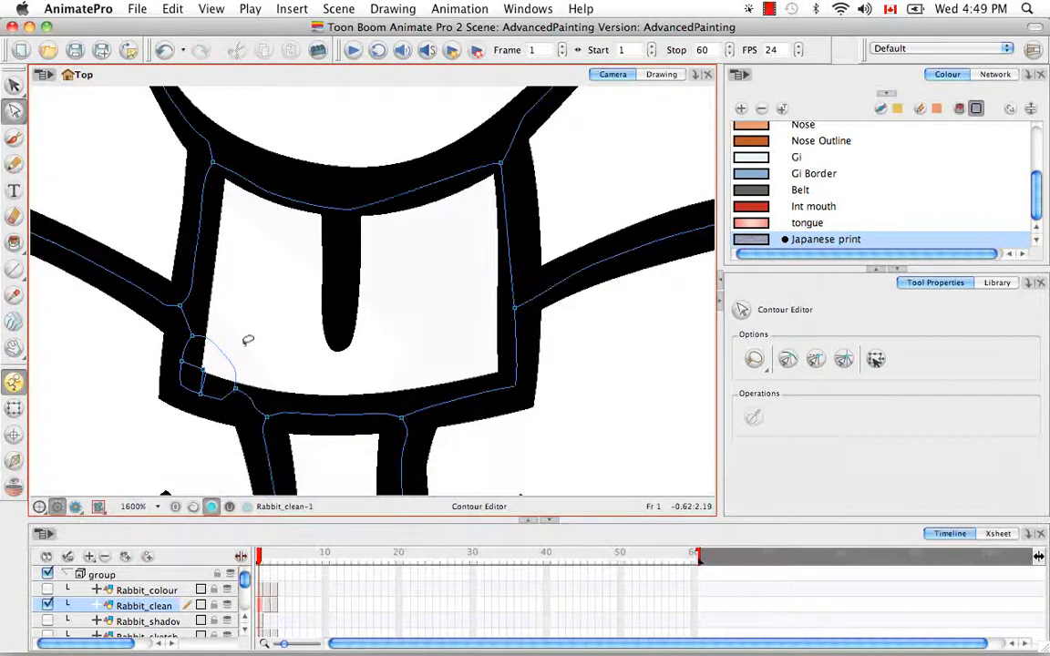
click(227, 358)
key(BackSpace)
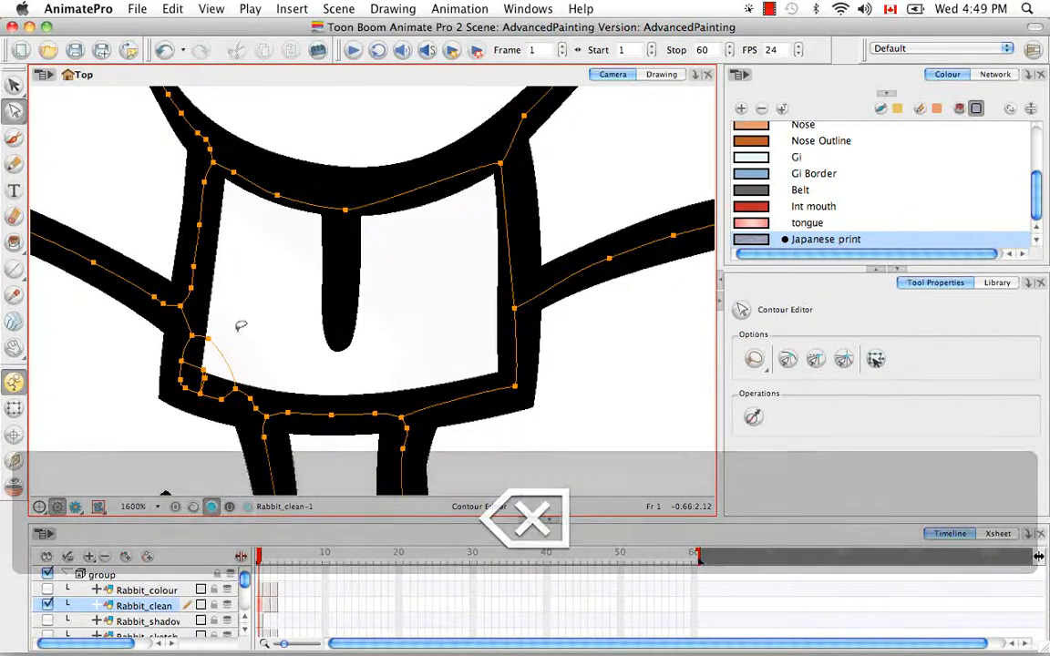
mouse_move(235, 330)
mouse_down()
mouse_move(228, 316)
mouse_move(235, 322)
mouse_up()
key(BackSpace)
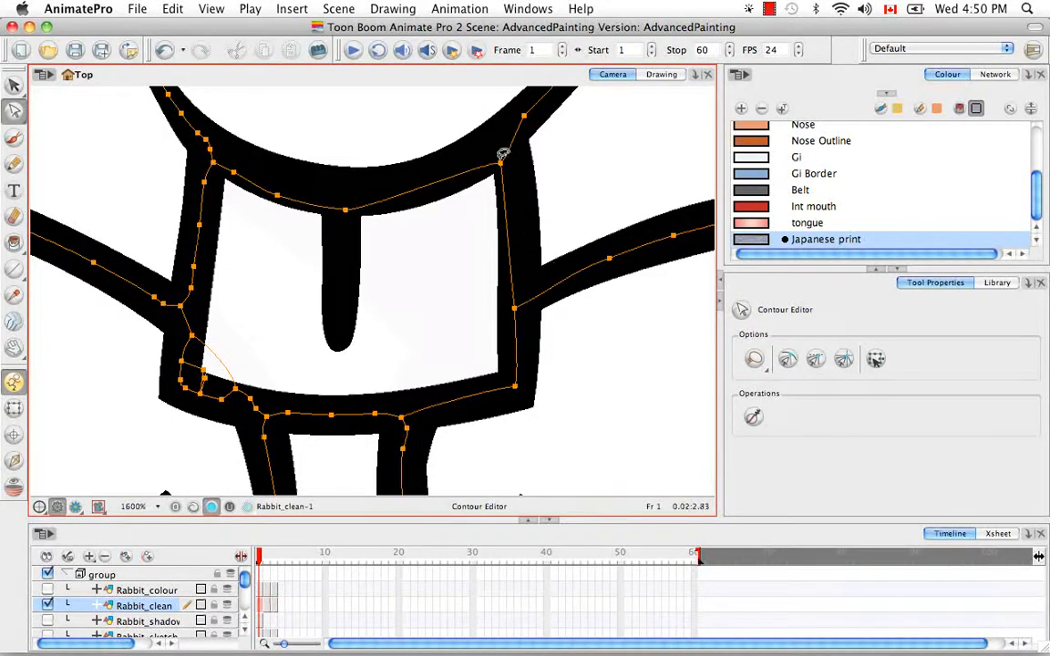
Delete the outer loop stroke and the inner junction point at the teeth's lower-left corner
key(space)
drag(485, 239, 490, 276)
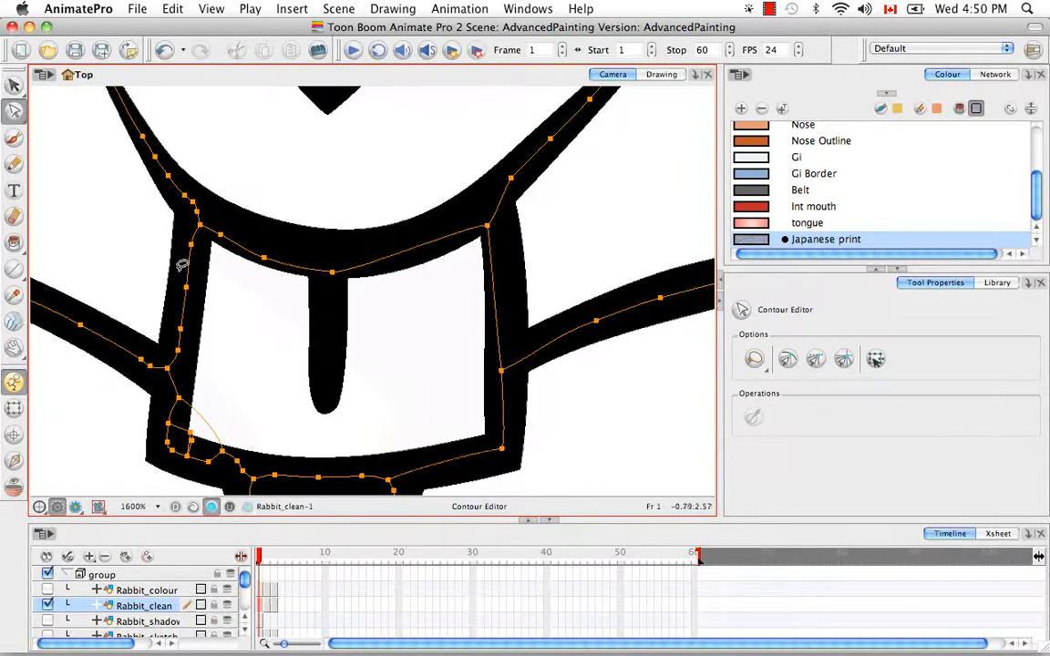
drag(574, 211, 492, 274)
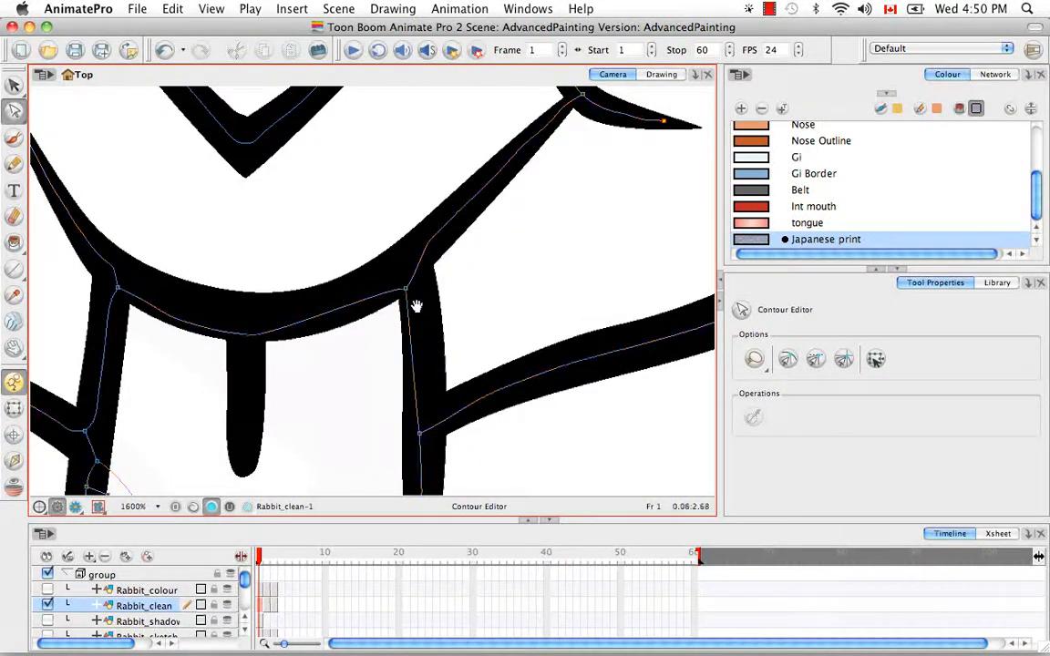
drag(415, 300, 478, 216)
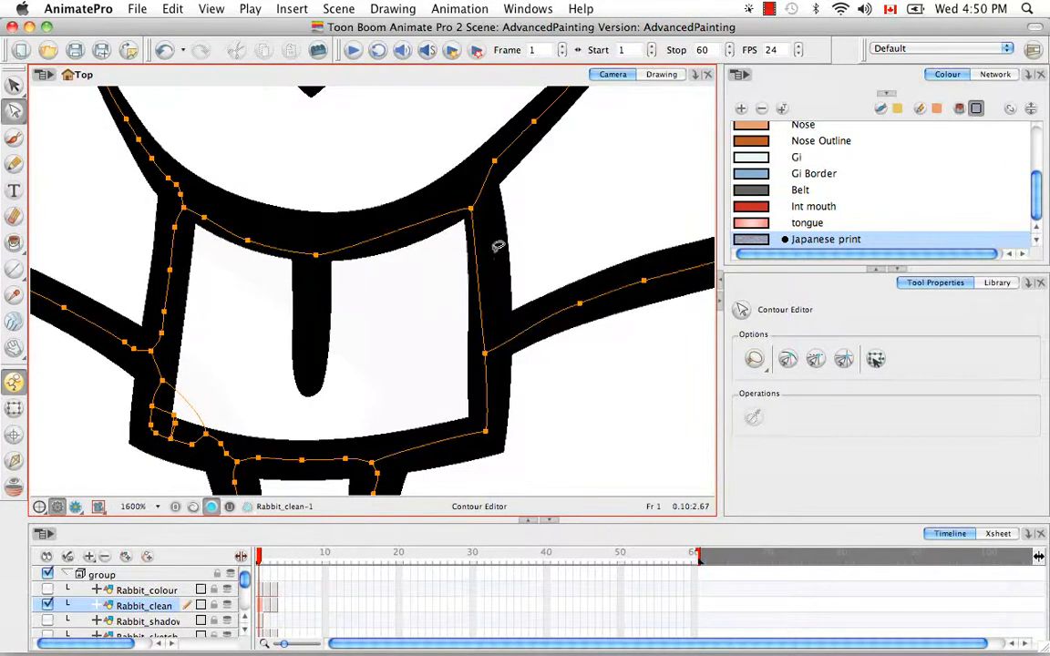
key(space)
drag(474, 268, 519, 219)
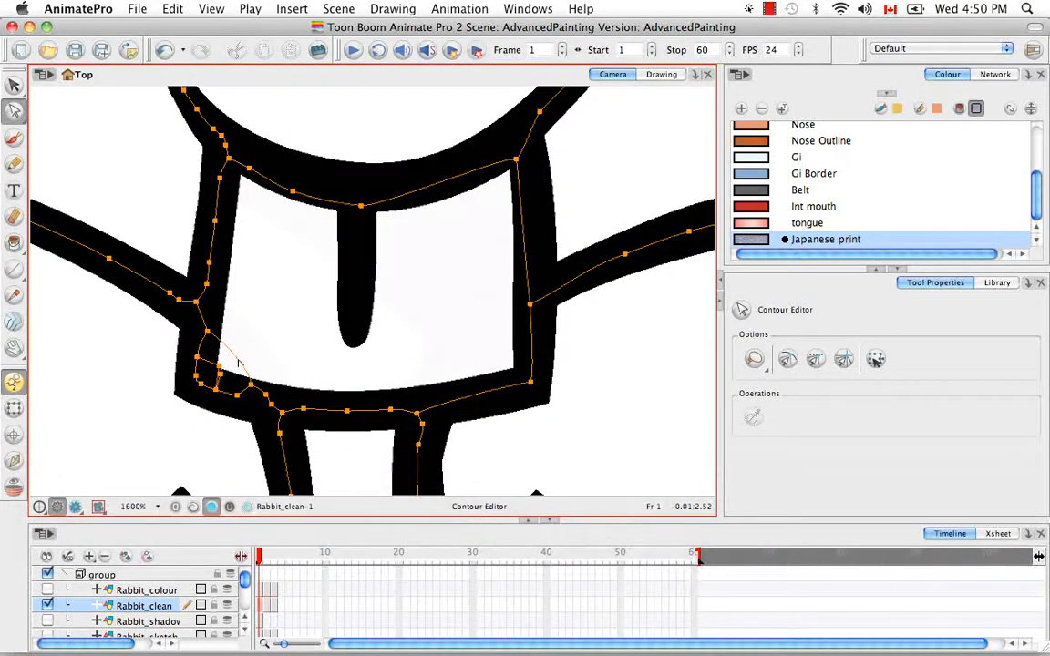
key(BackSpace)
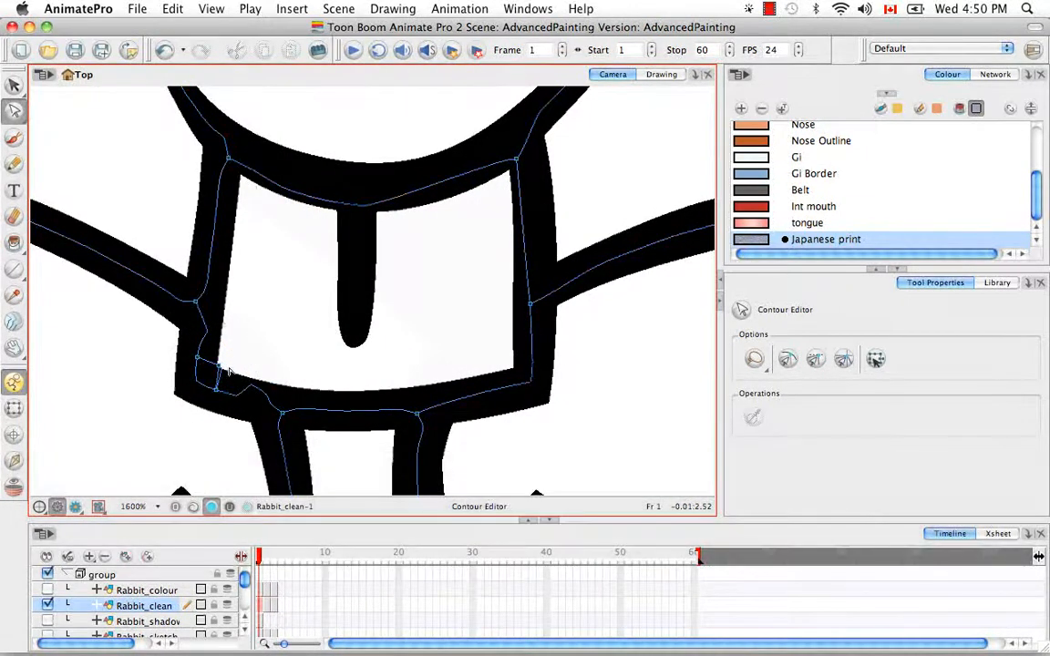
drag(214, 375, 228, 359)
key(BackSpace)
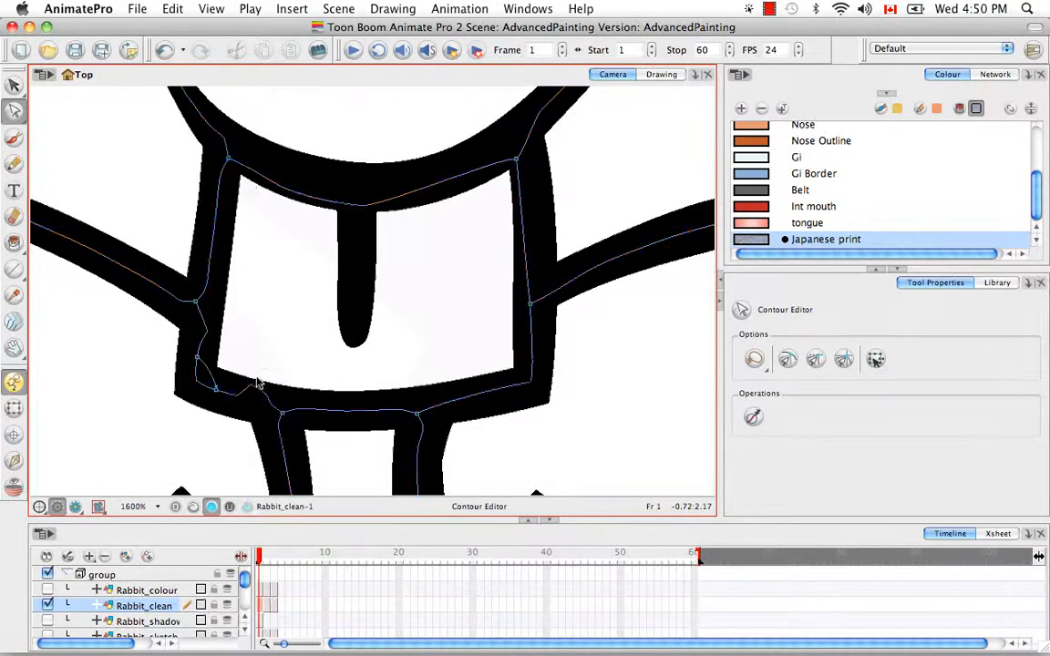
Try deleting the remaining point on the teeth's lower-left outline and undo the deletion
key(BackSpace)
key(ctrl+z)
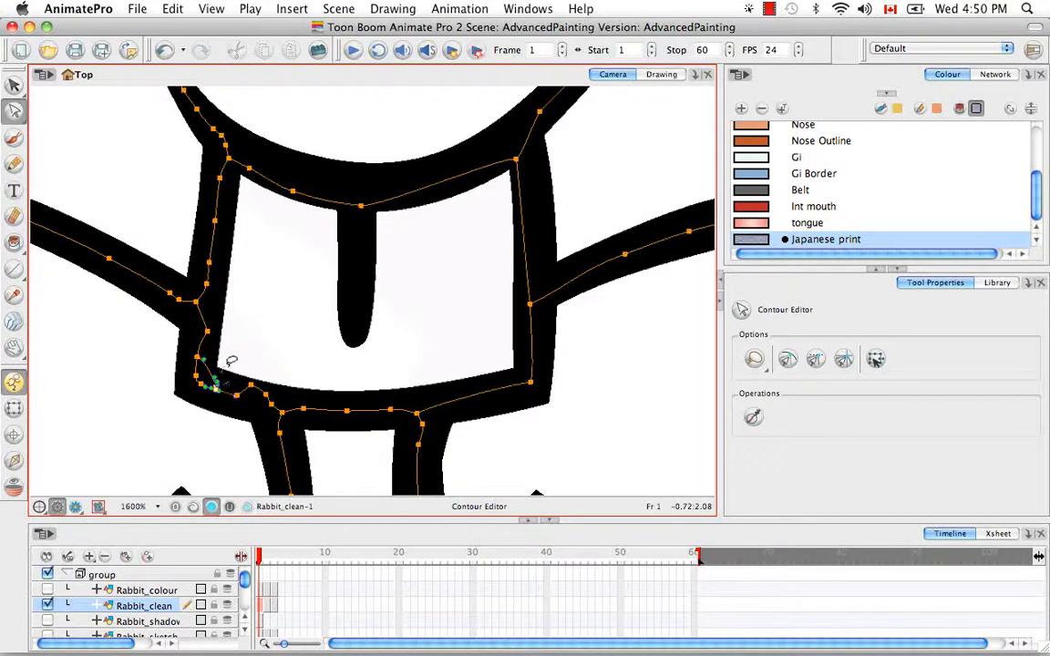
key(BackSpace)
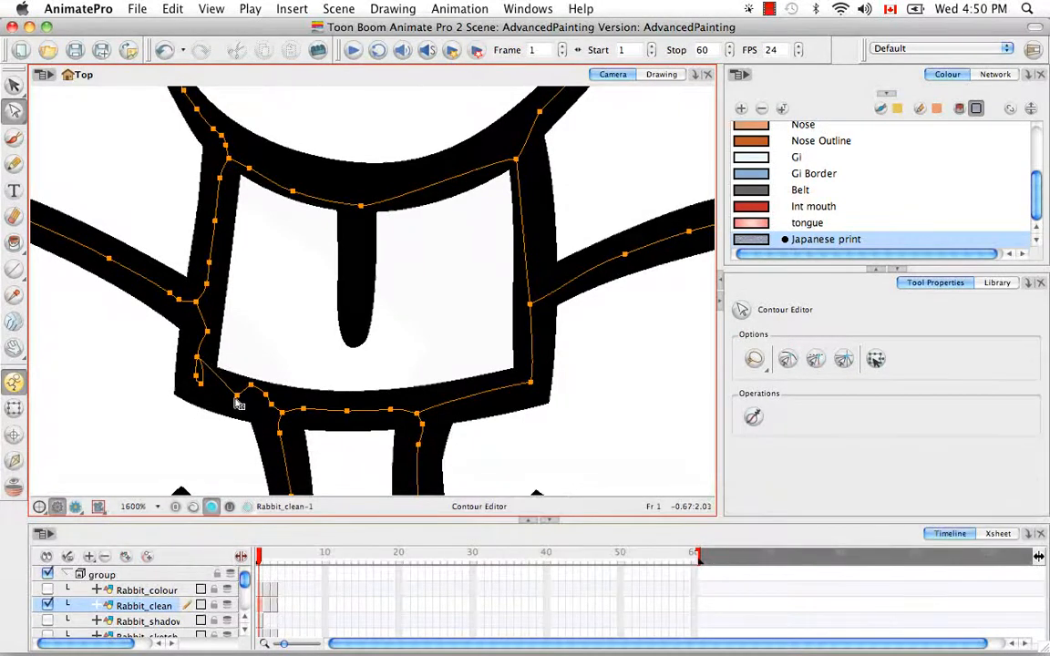
key(super+z)
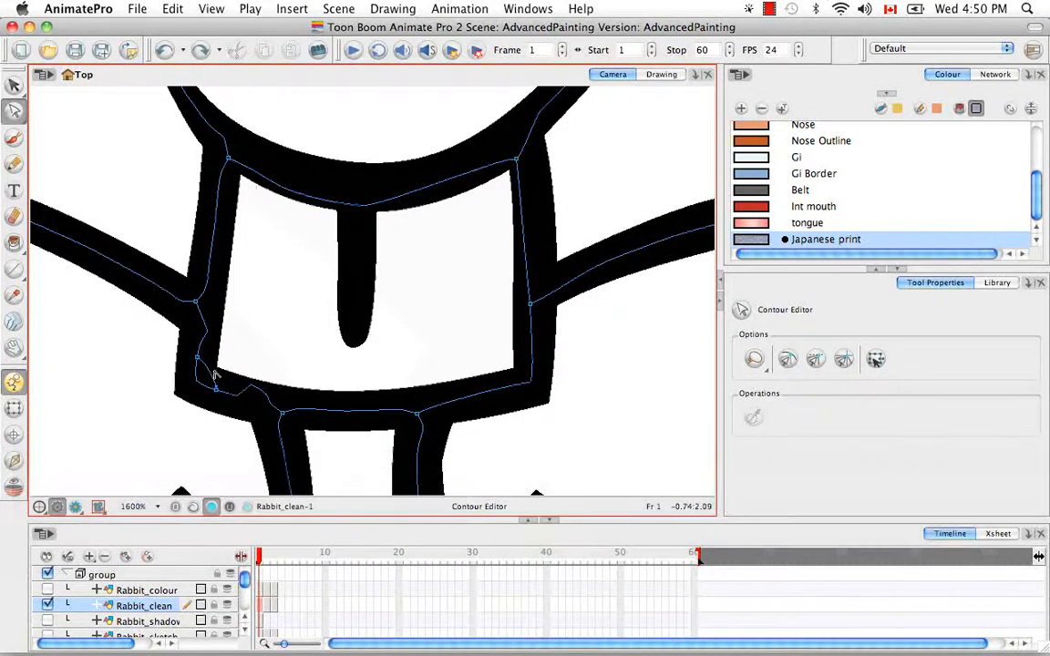
Delete the leftover diagonal stroke and the bump points so a single line follows the teeth's lower-left corner
key(BackSpace)
click(216, 376)
drag(221, 369, 273, 392)
key(BackSpace)
key(BackSpace)
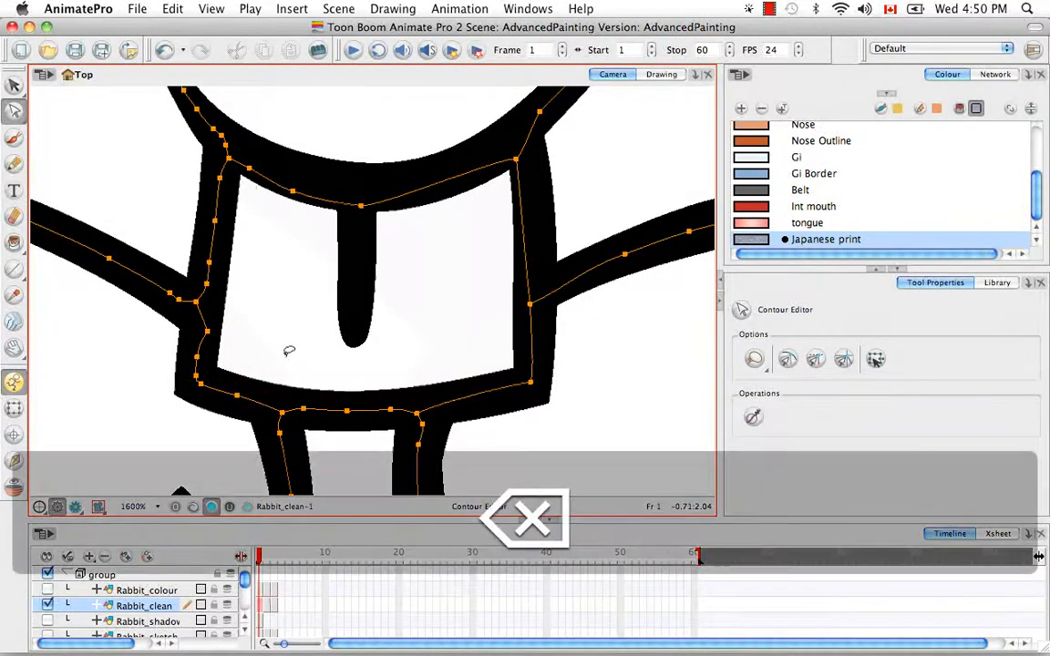
Delete the extra points along the teeth's bottom edge and bend the line to follow the outline near the lower-right corner
mouse_move(430, 397)
mouse_down()
mouse_move(423, 418)
mouse_move(395, 398)
mouse_move(415, 394)
mouse_move(402, 415)
mouse_up()
key(BackSpace)
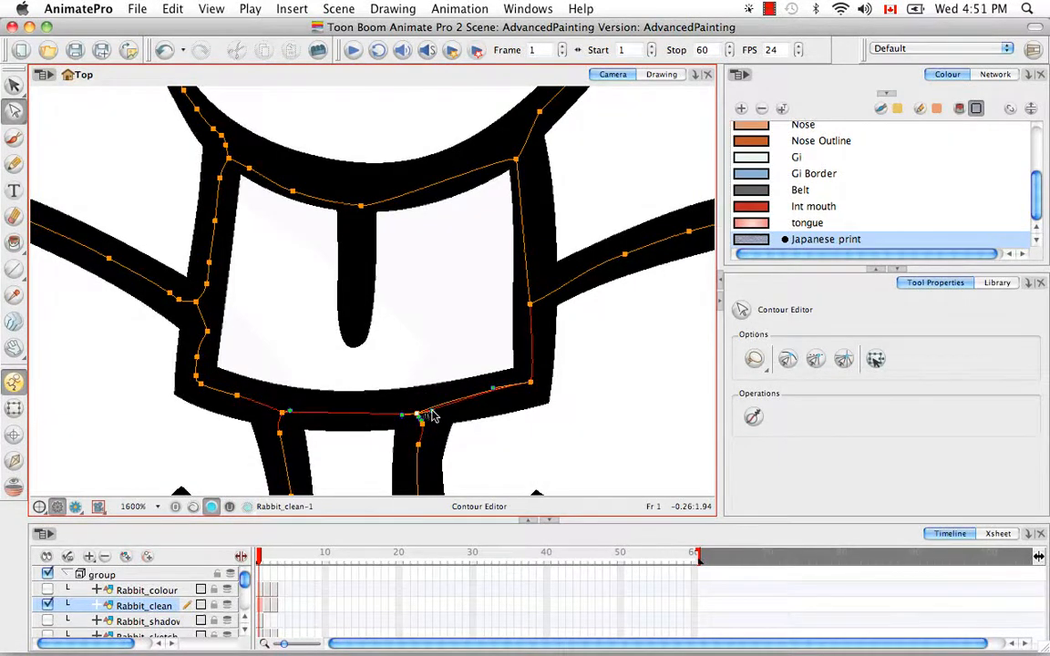
click(499, 403)
drag(498, 404, 500, 402)
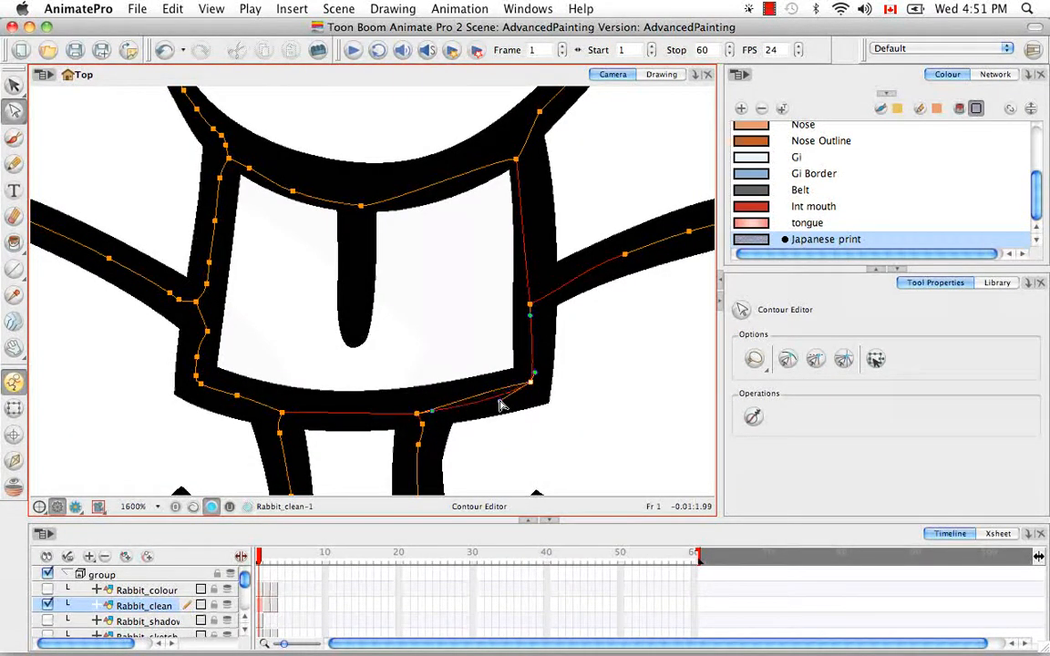
click(247, 365)
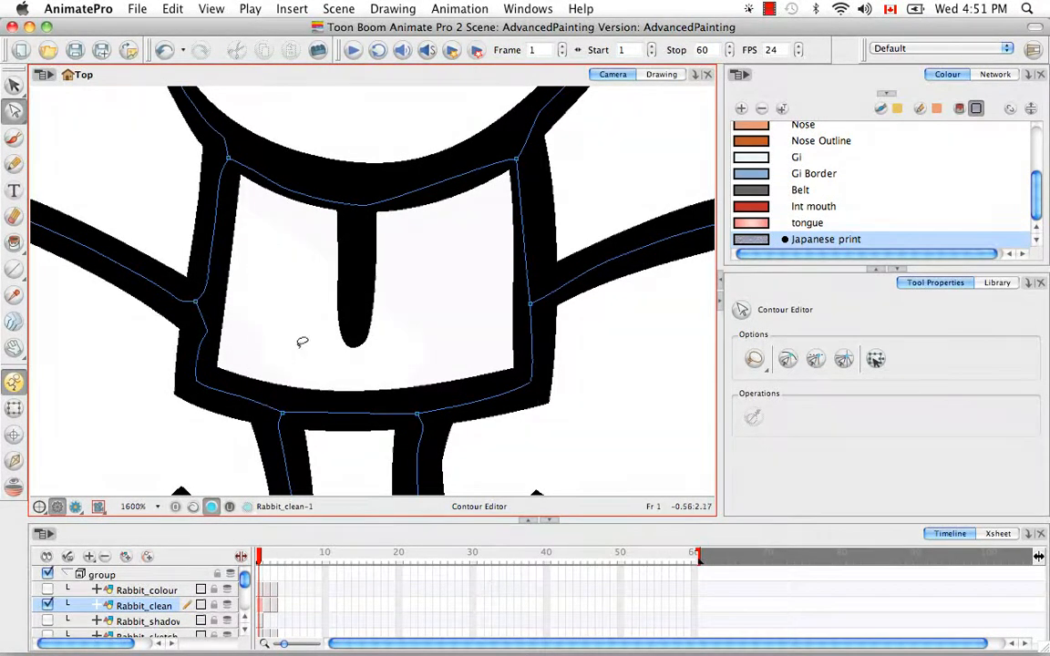
Switch away from the Colour Art layer to view the rabbit's line art without the colour art strokes
key(super+minus)
key(super+minus)
key(super+minus)
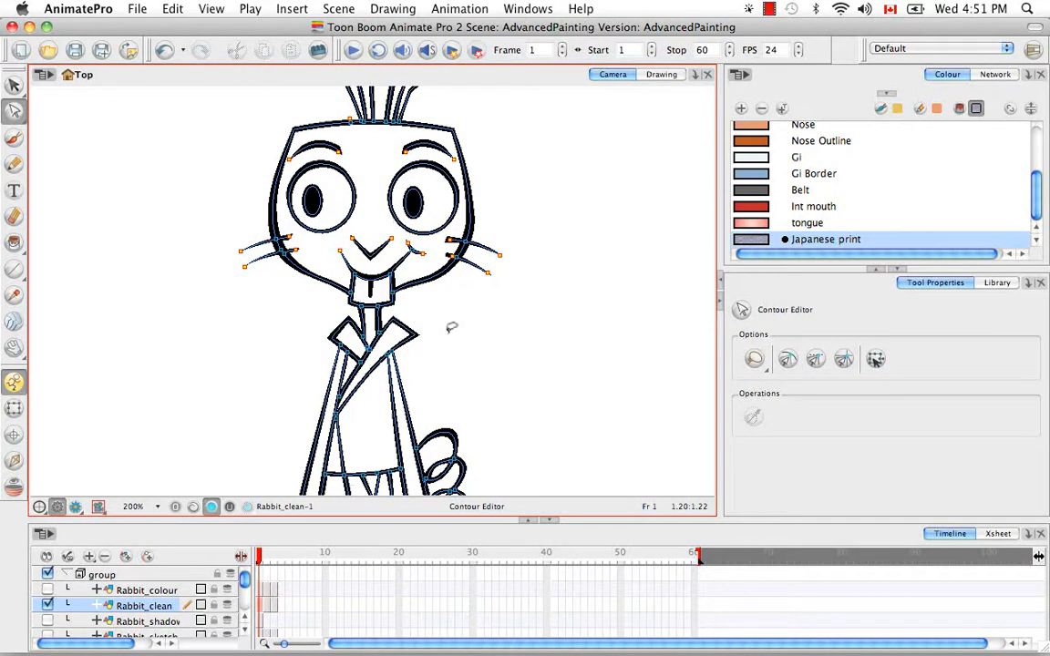
click(174, 507)
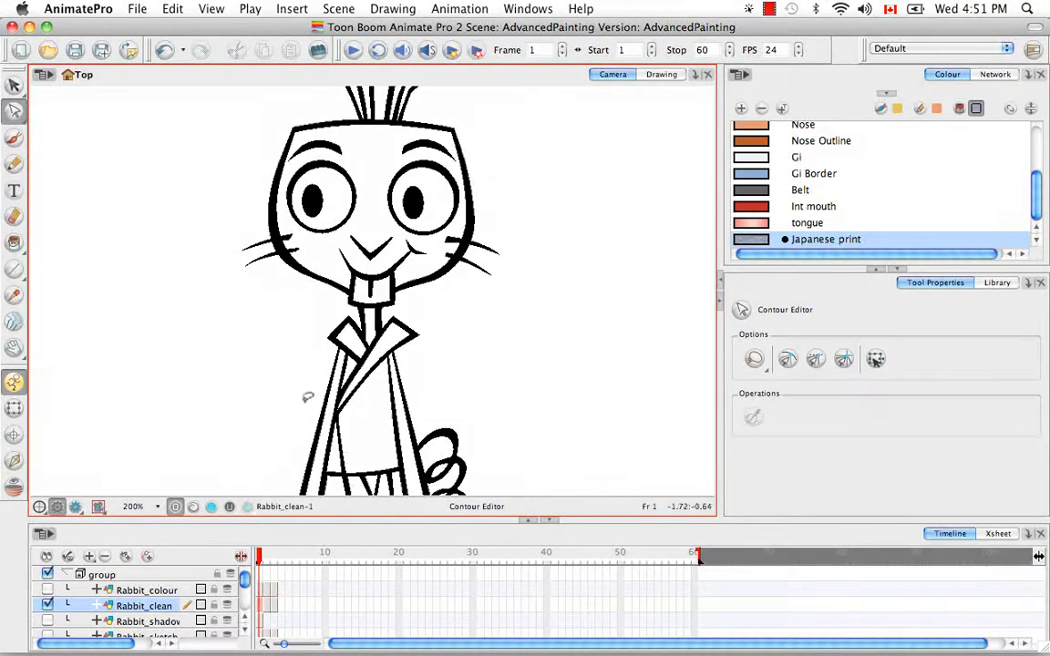
Look at the Underlay layer of the Rabbit_clean drawing, compare the Rabbit_colour entry, and display the Colour Art
click(229, 508)
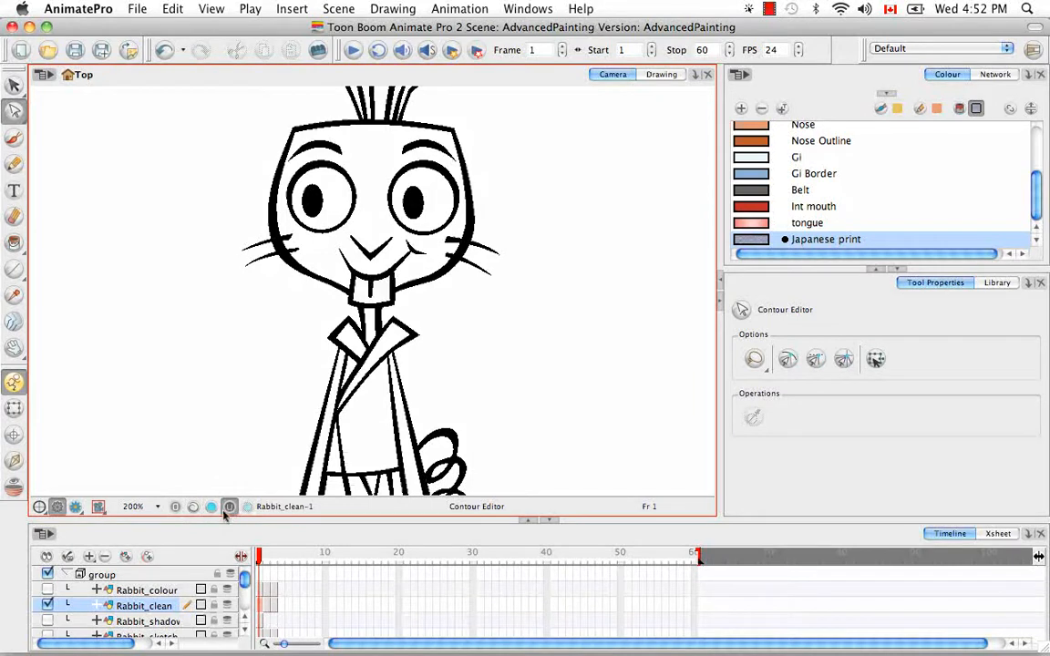
click(170, 591)
click(166, 608)
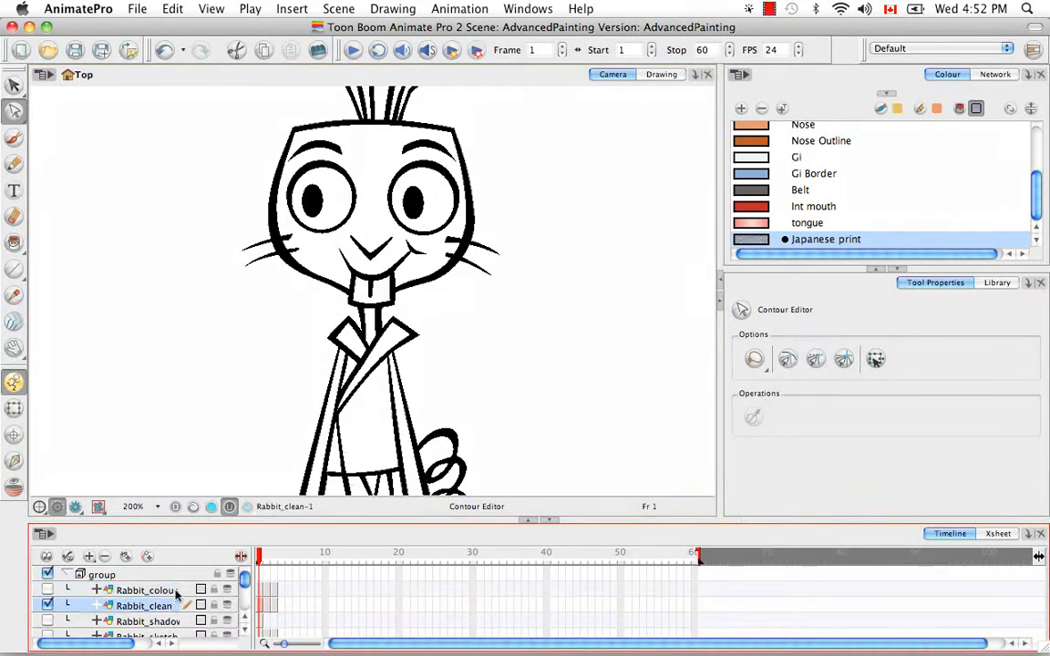
click(211, 506)
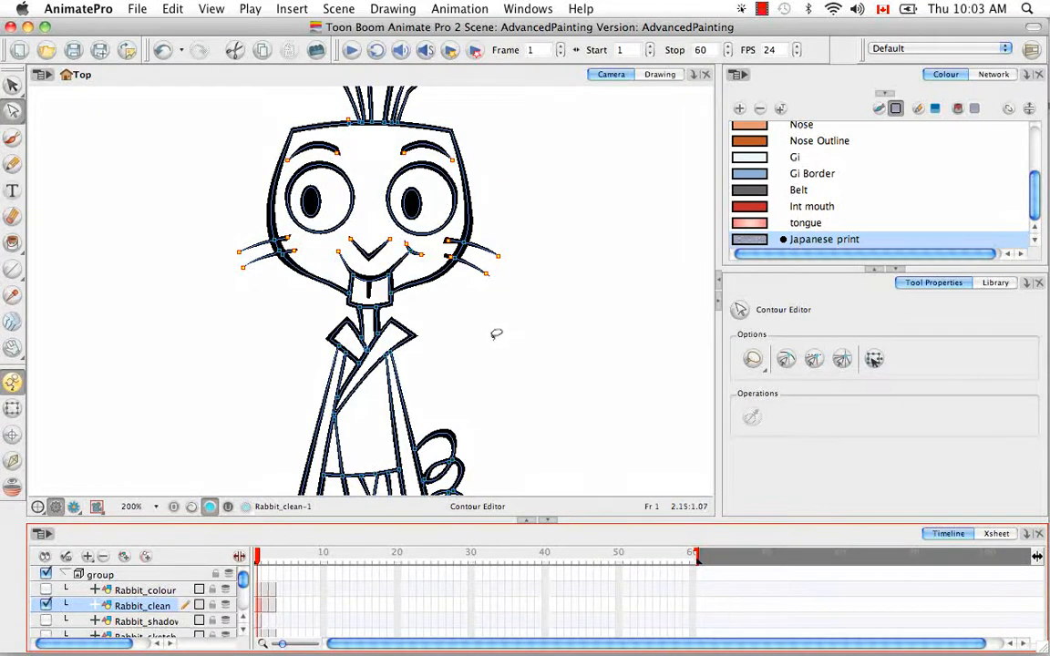
Enable automatic Colour Art creation for the Brush, paint an Int mouth circle beside the rabbit in Line Art, and check its Colour Art
key(alt)
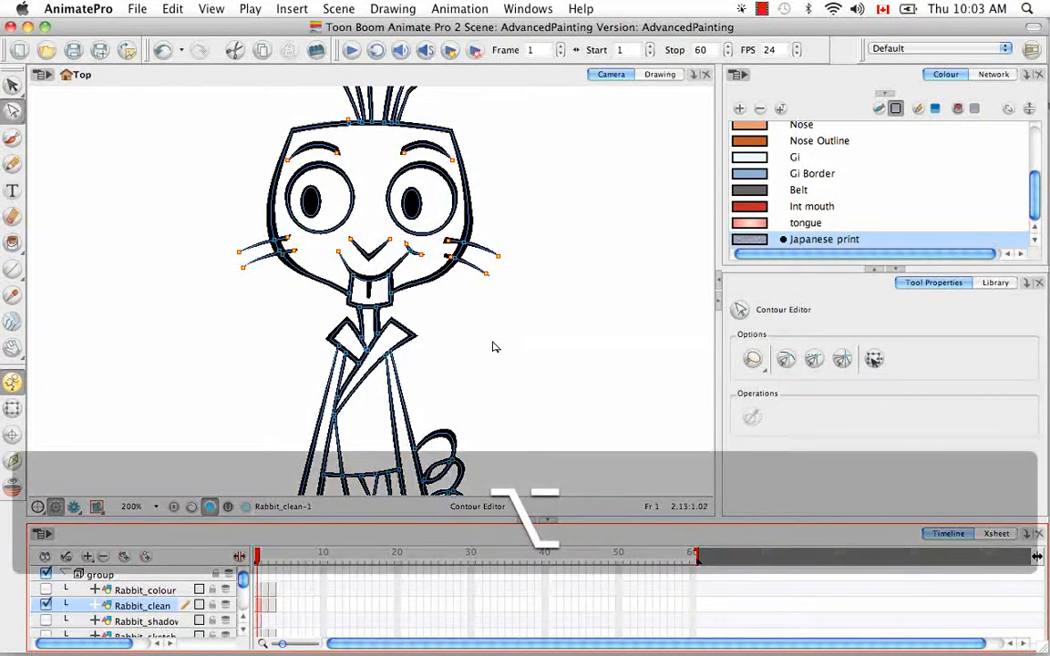
key(alt+b)
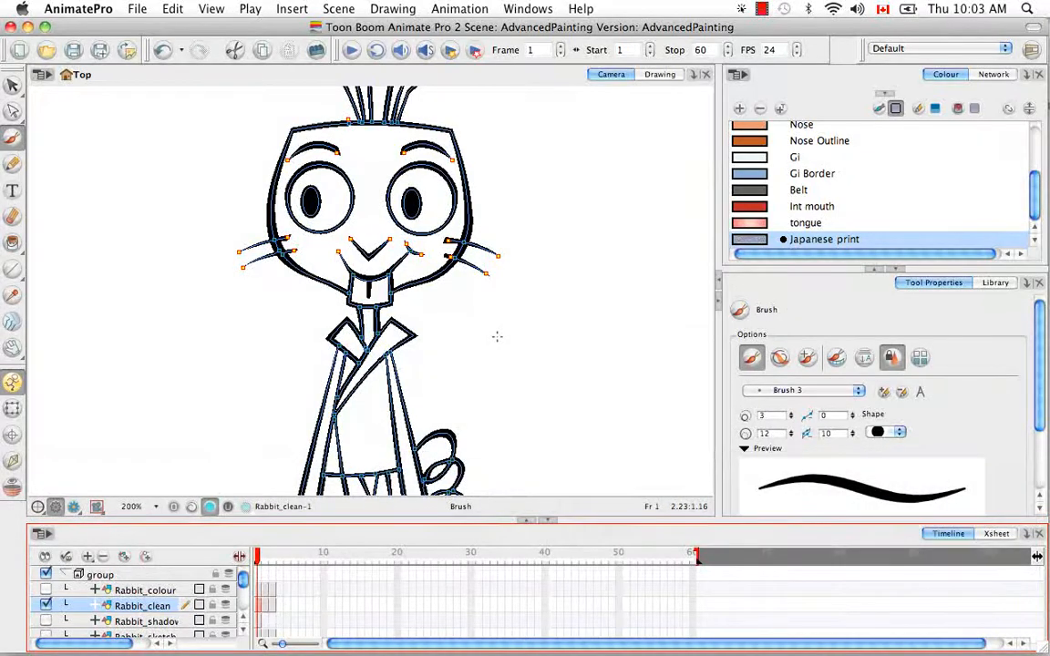
click(836, 359)
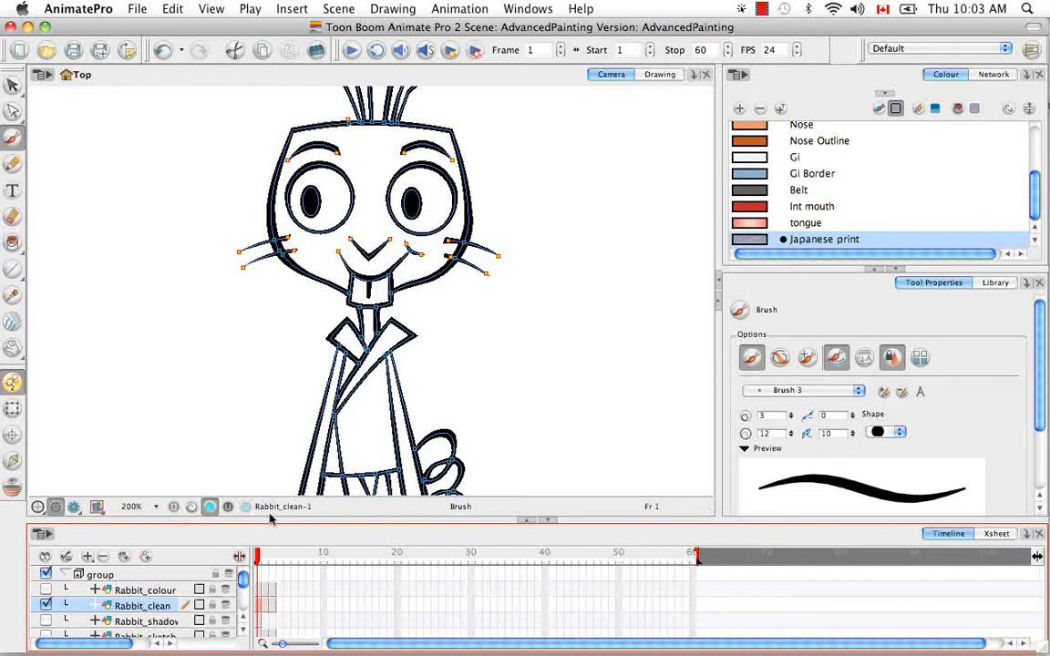
click(192, 508)
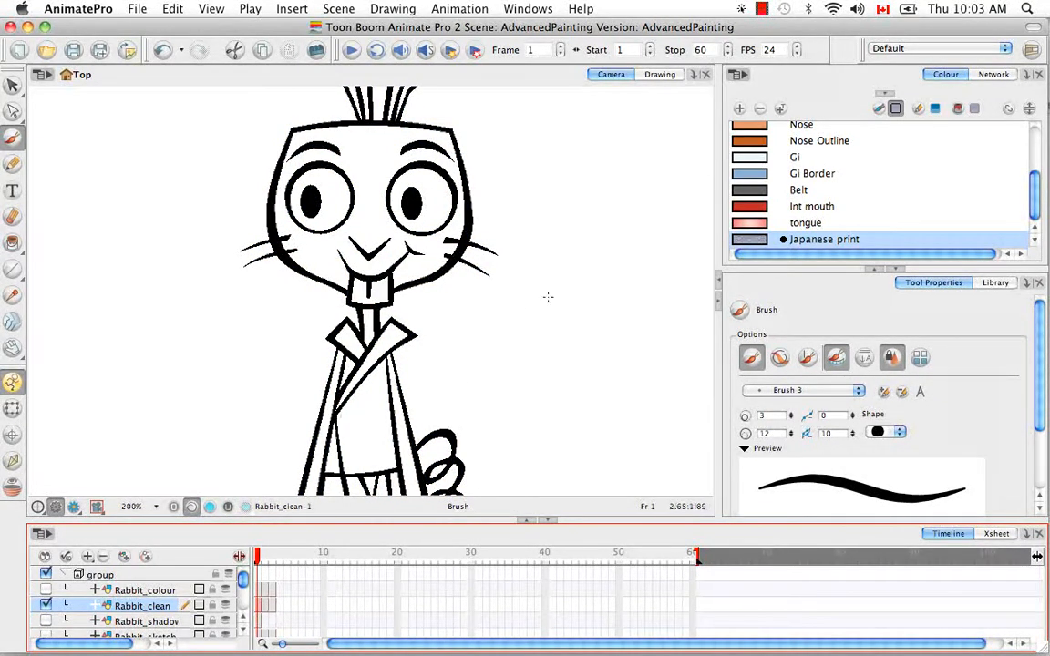
click(776, 208)
mouse_move(541, 301)
mouse_down()
mouse_move(516, 316)
mouse_move(584, 312)
mouse_move(484, 388)
mouse_up()
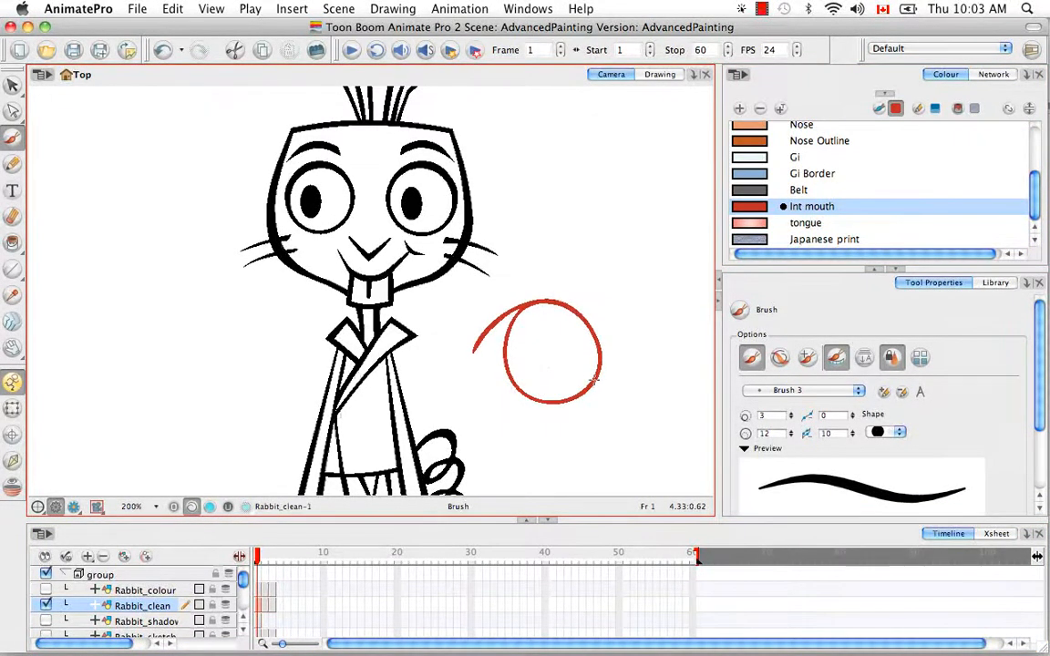
click(210, 506)
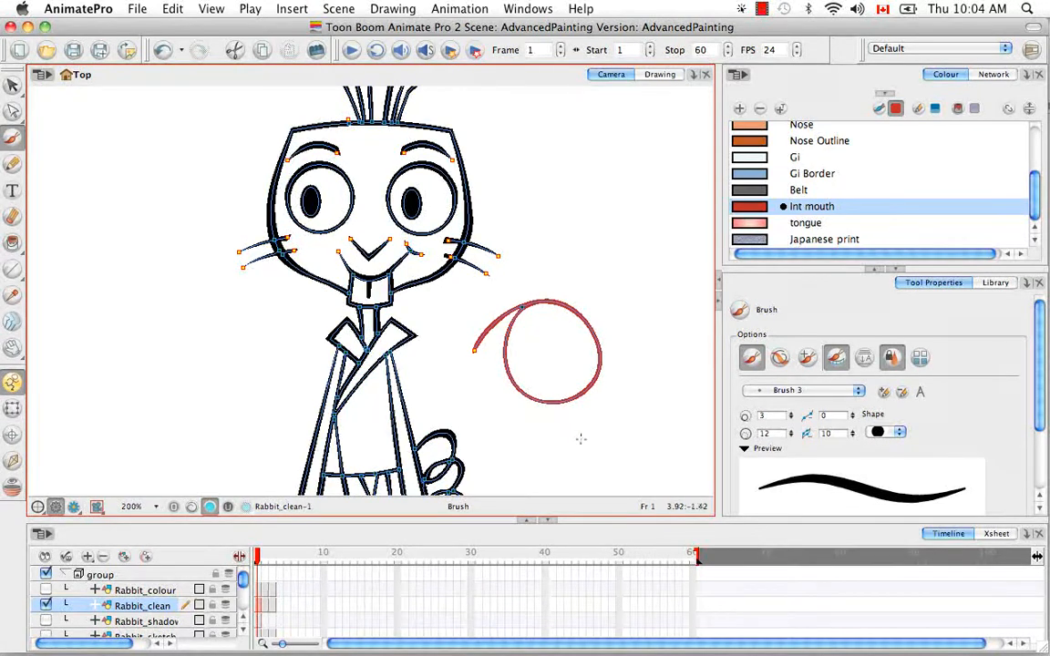
Disable the Brush's automatic Colour Art creation, paint a smaller circle above the first in Line Art, and compare both in Colour Art
click(195, 504)
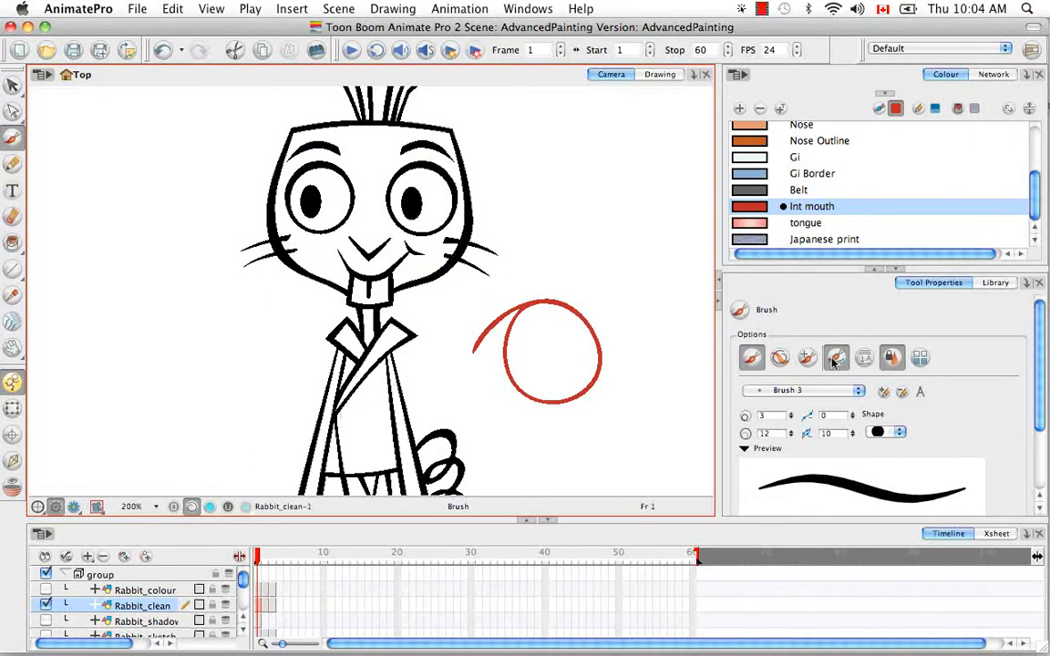
mouse_move(583, 226)
mouse_down()
mouse_move(588, 274)
mouse_move(567, 239)
mouse_up()
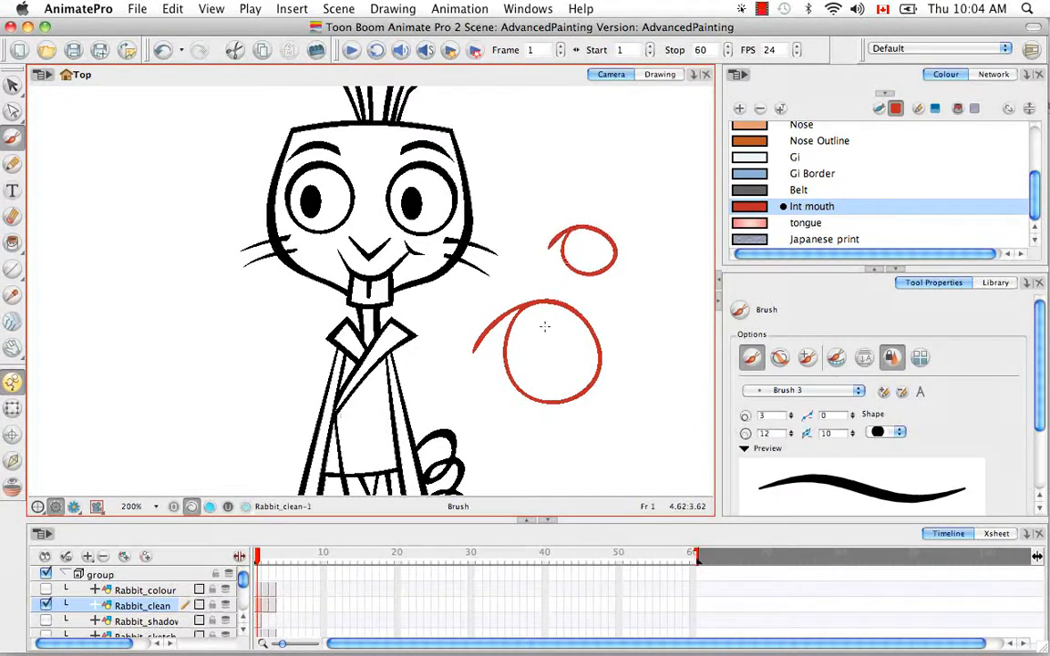
click(210, 506)
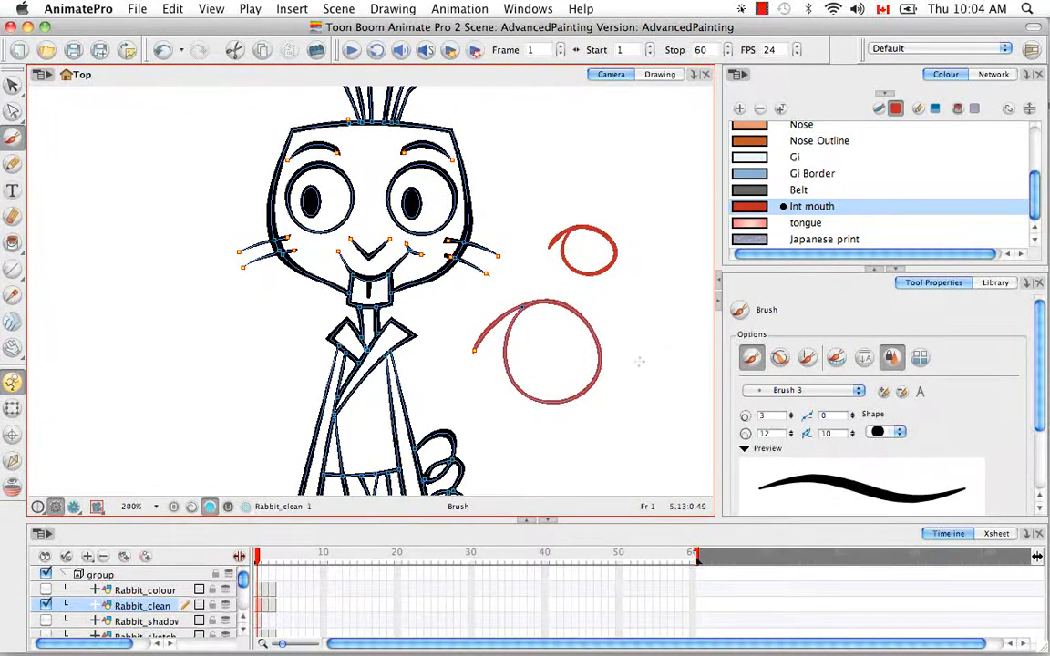
Delete the large circle's stroke from the Colour Art and both red test circles from the Line Art
key(alt+v)
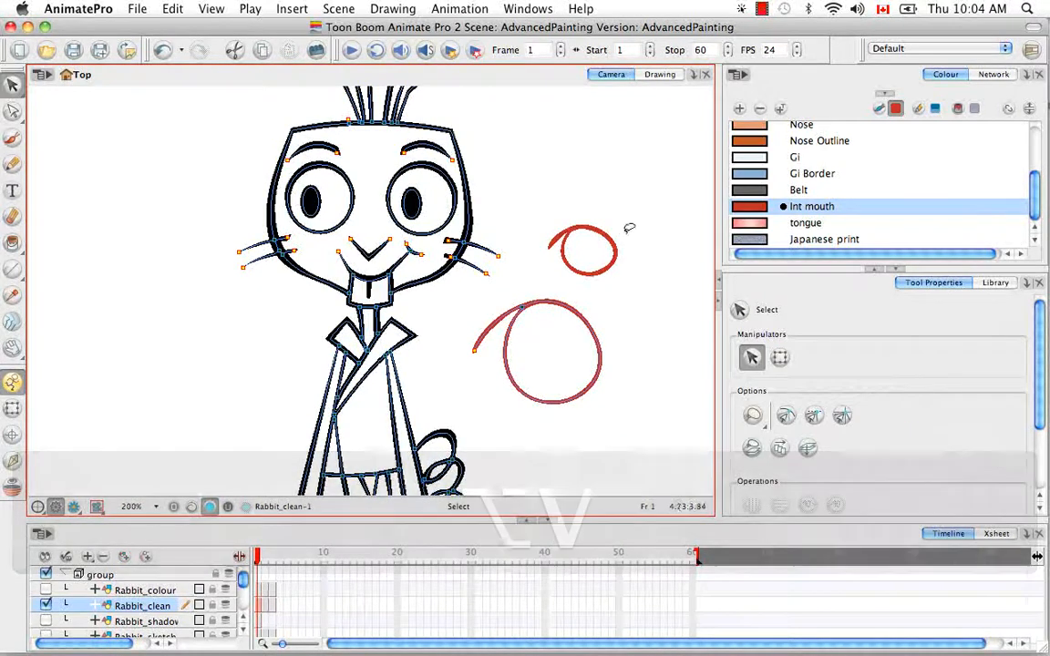
click(601, 383)
key(BackSpace)
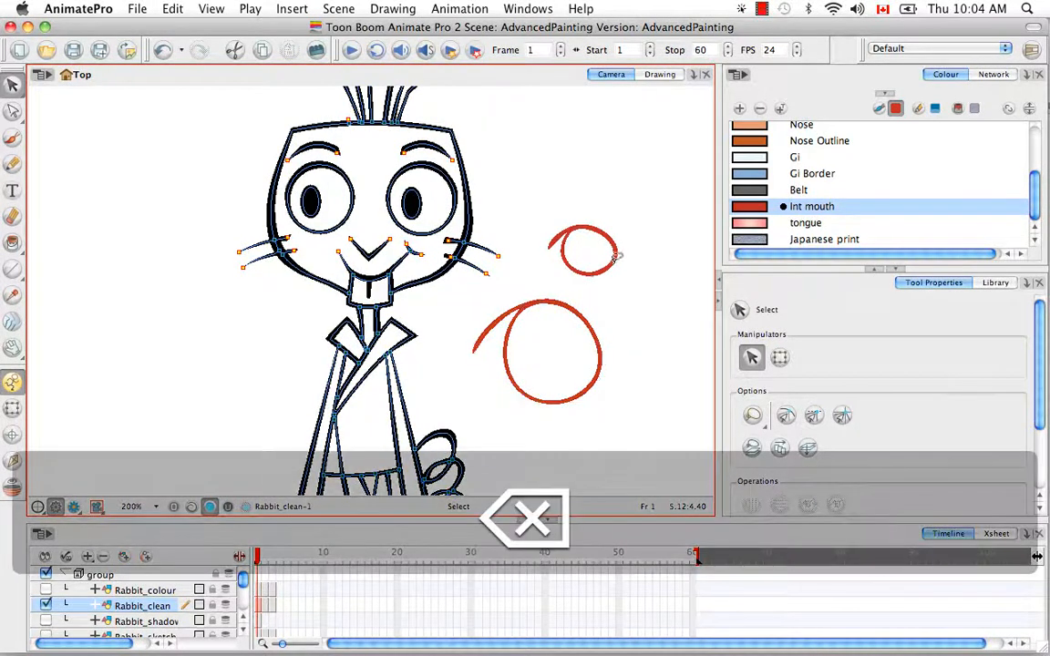
click(192, 507)
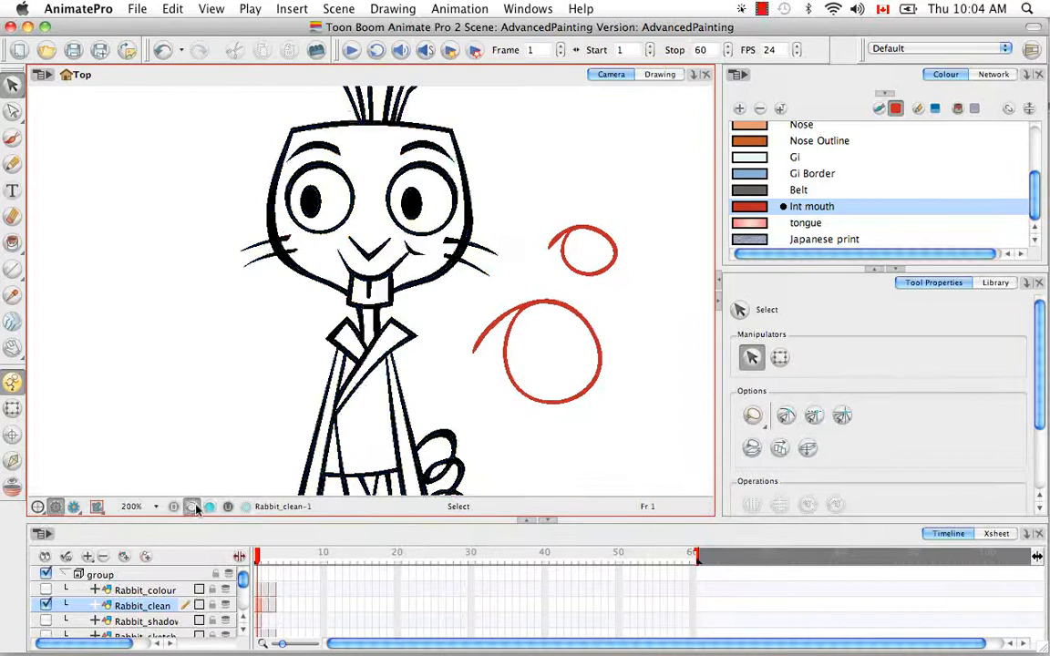
click(604, 364)
key(BackSpace)
click(617, 254)
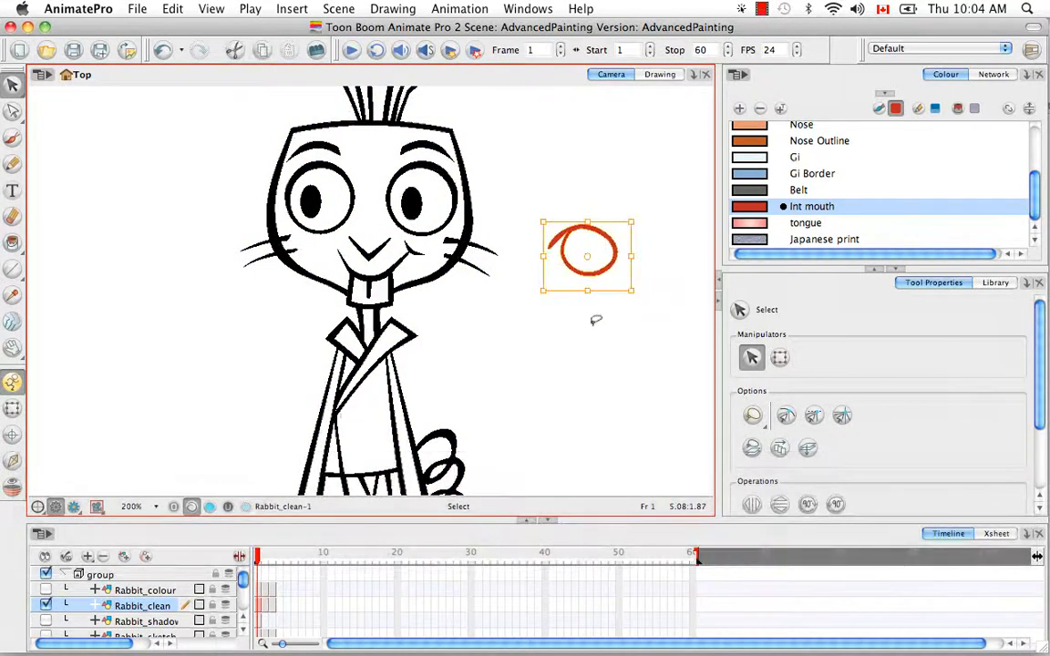
key(BackSpace)
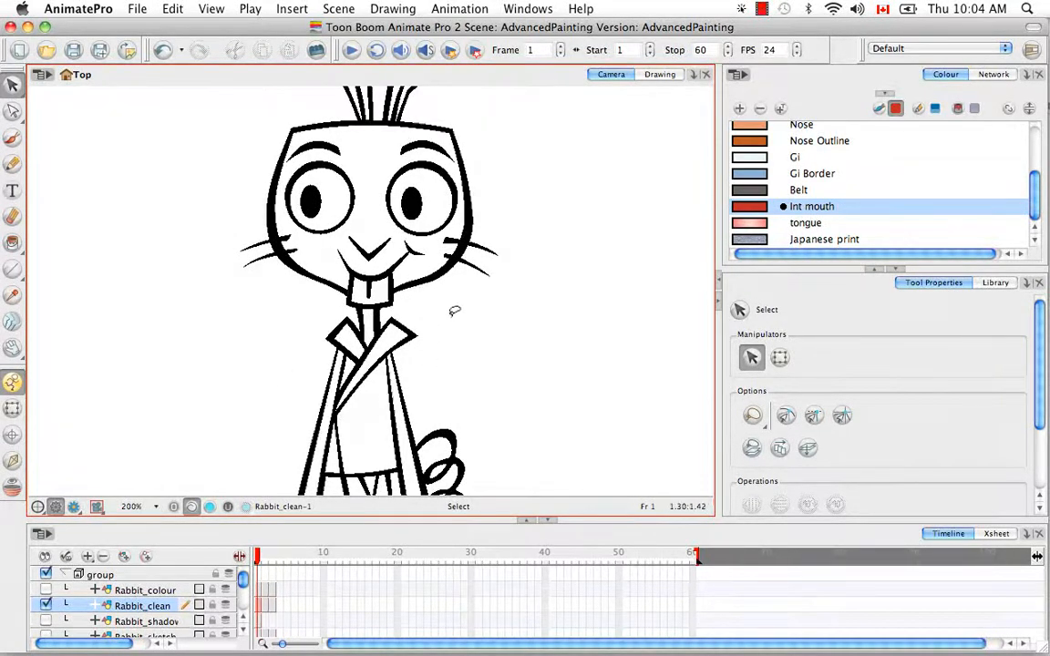
Brush two open Int mouth circles beside the rabbit, enabling automatic Colour Art creation only for the lower one, and display the Colour Art
click(12, 137)
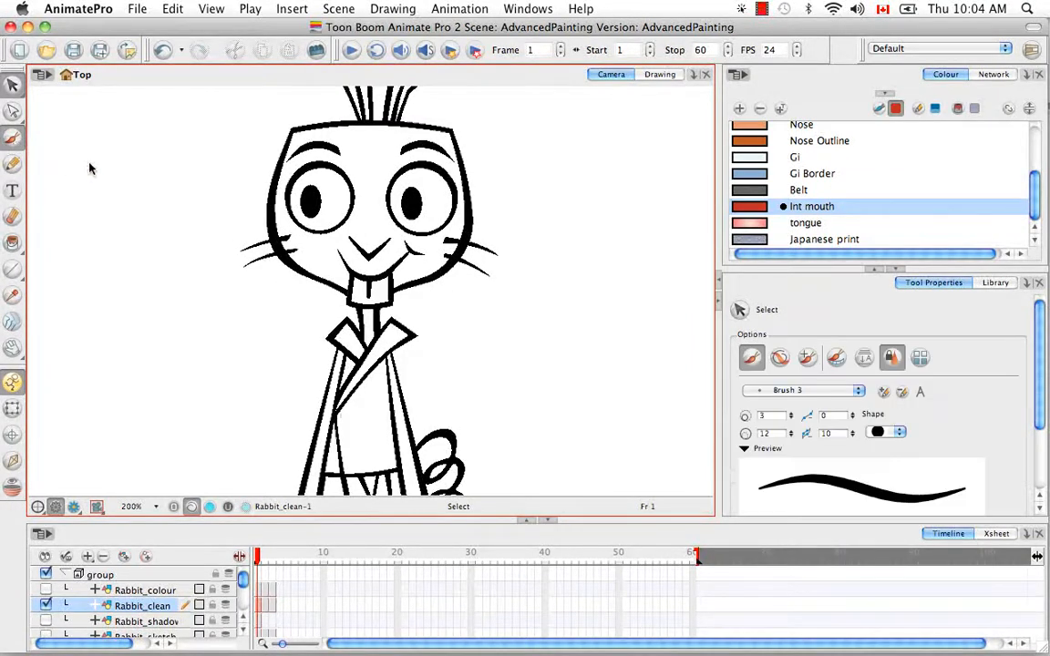
mouse_move(603, 250)
mouse_down()
mouse_move(633, 302)
mouse_move(613, 246)
mouse_up()
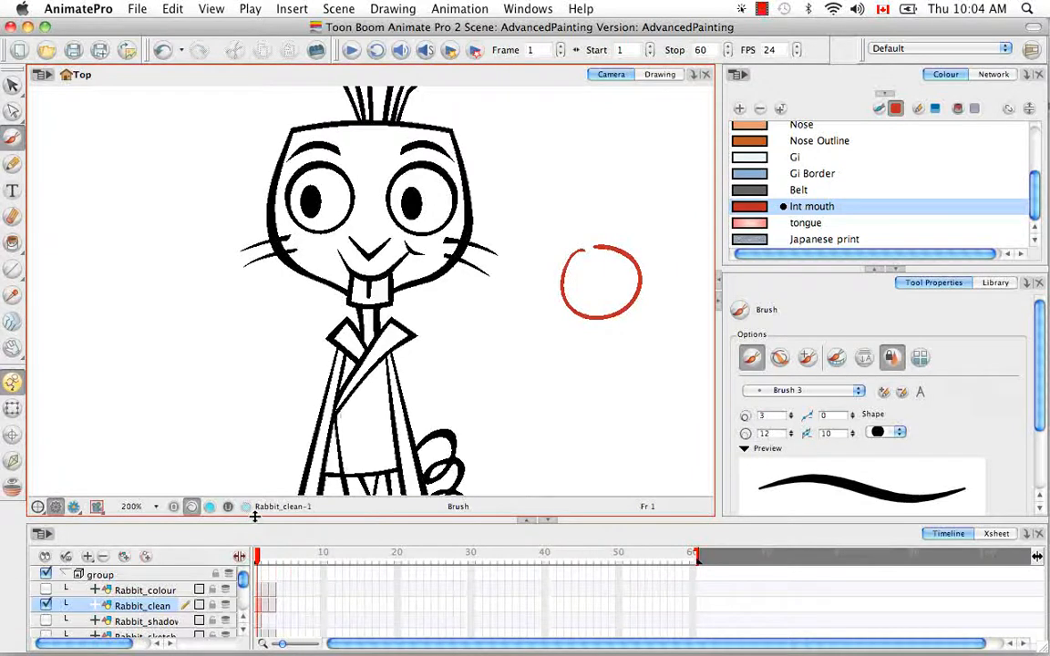
click(833, 357)
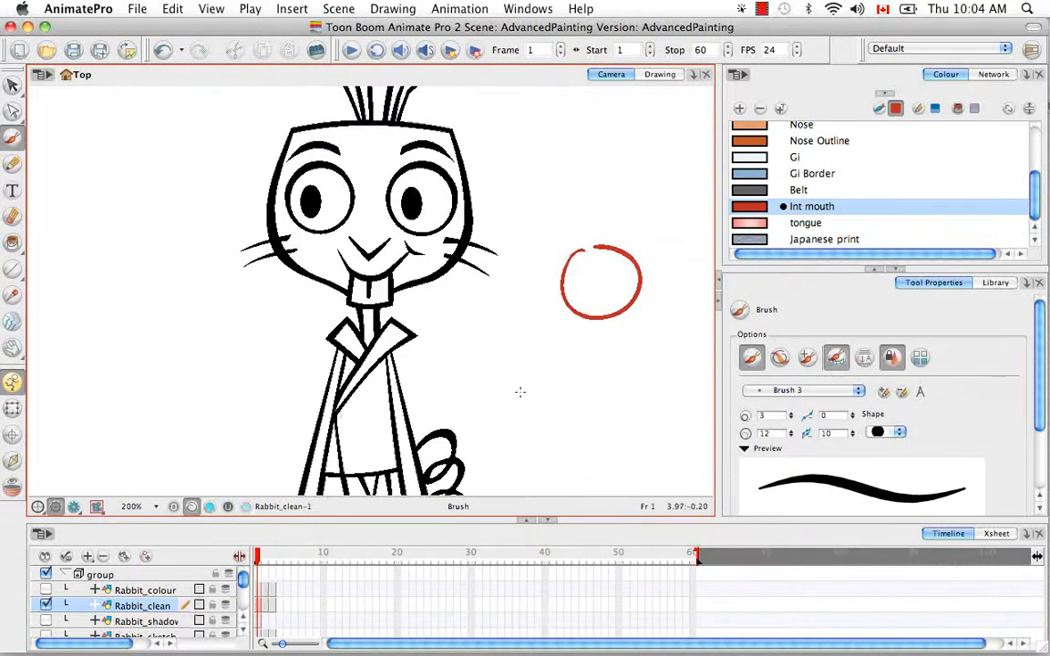
mouse_move(538, 355)
mouse_down()
mouse_move(581, 414)
mouse_move(595, 375)
mouse_move(564, 352)
mouse_up()
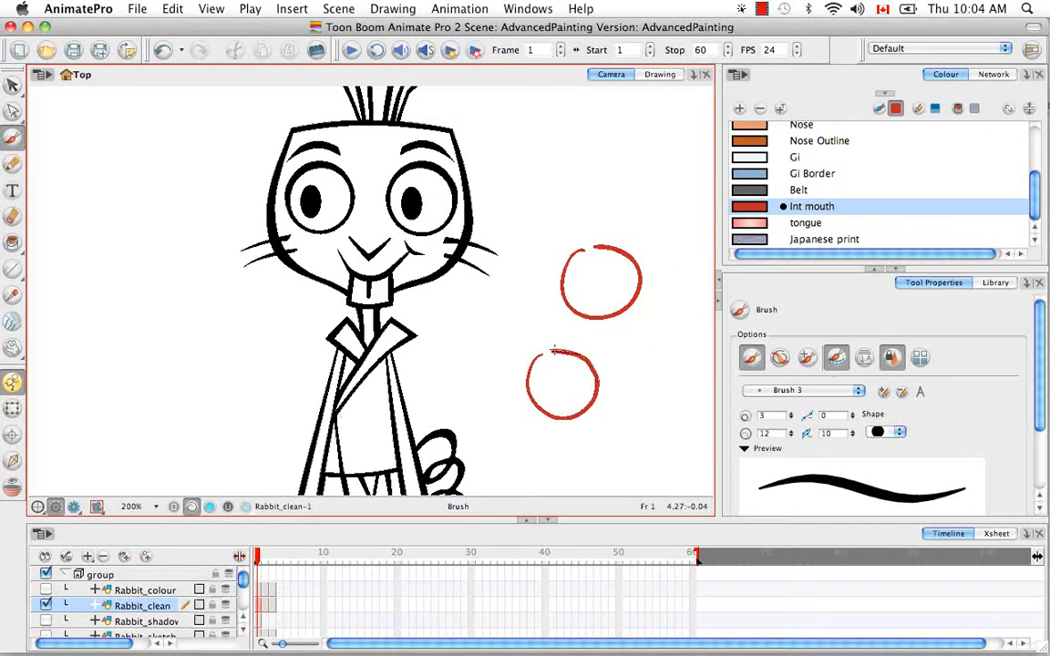
click(208, 507)
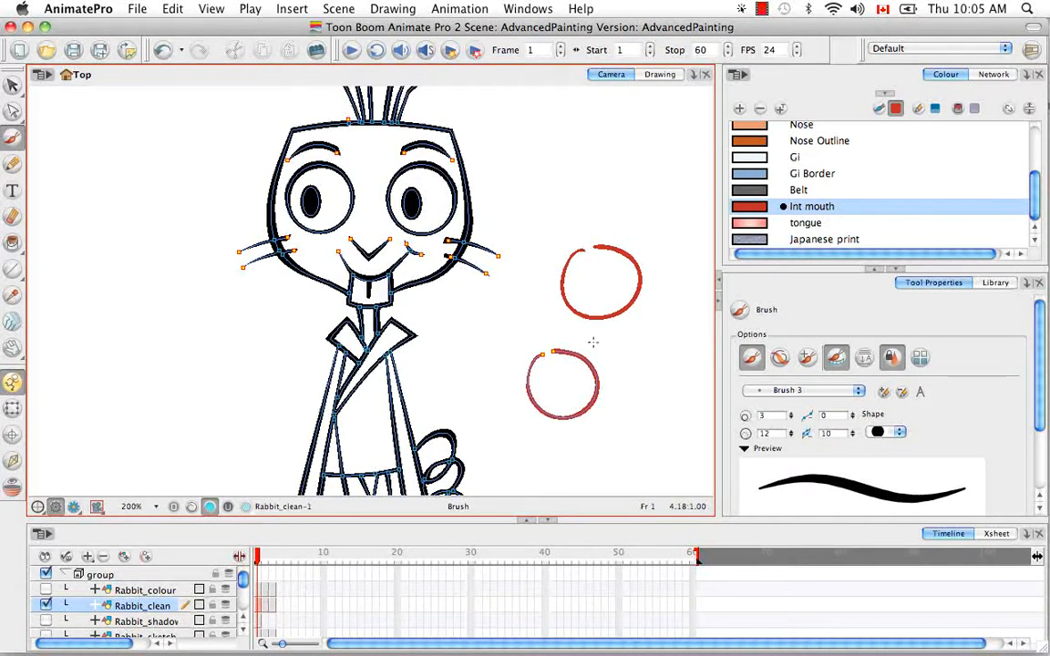
Close the gap at the top of the lower circle in the Colour Art with the Stroke tool
key(super+equal)
key(super+equal)
key(space)
drag(584, 282, 301, 164)
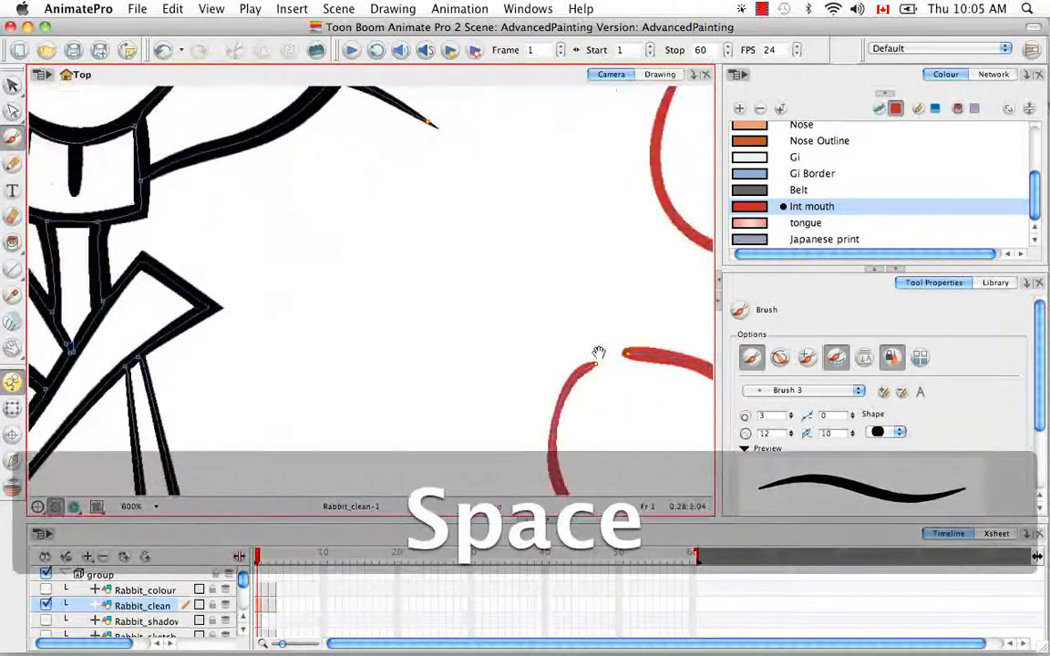
drag(598, 353, 403, 213)
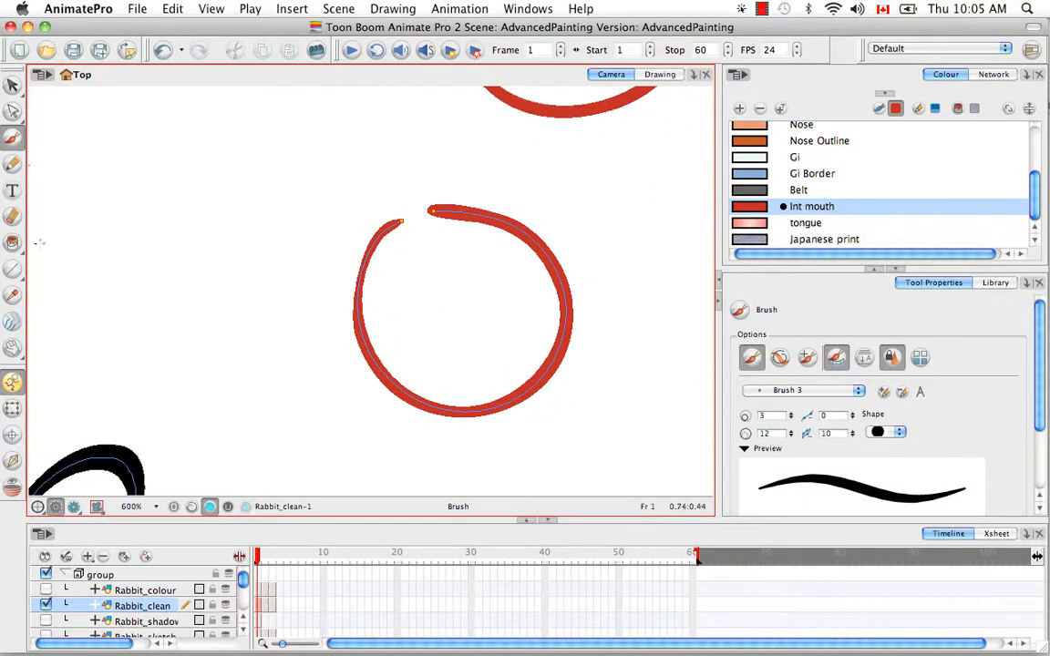
mouse_move(12, 243)
mouse_down()
mouse_move(96, 334)
mouse_move(98, 351)
mouse_up()
key(space)
mouse_move(426, 254)
mouse_down()
mouse_move(438, 312)
mouse_move(460, 328)
mouse_up()
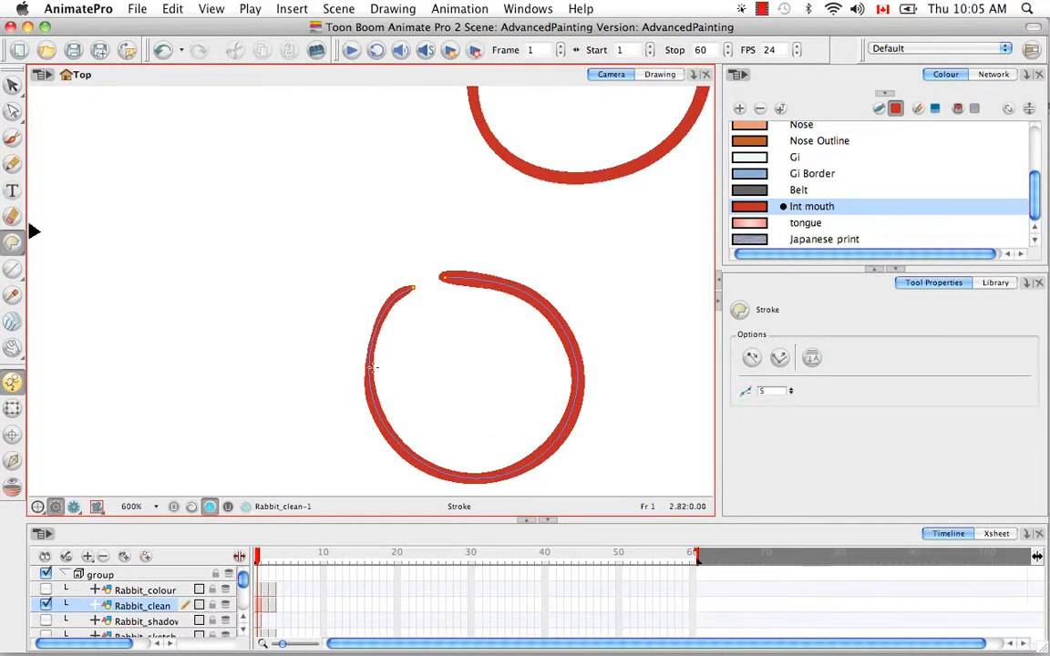
drag(383, 304, 494, 270)
Delete the lower circle's strokes from the Colour Art and both open red circles from the Line Art
key(super+minus)
key(super+minus)
key(super+minus)
key(super+minus)
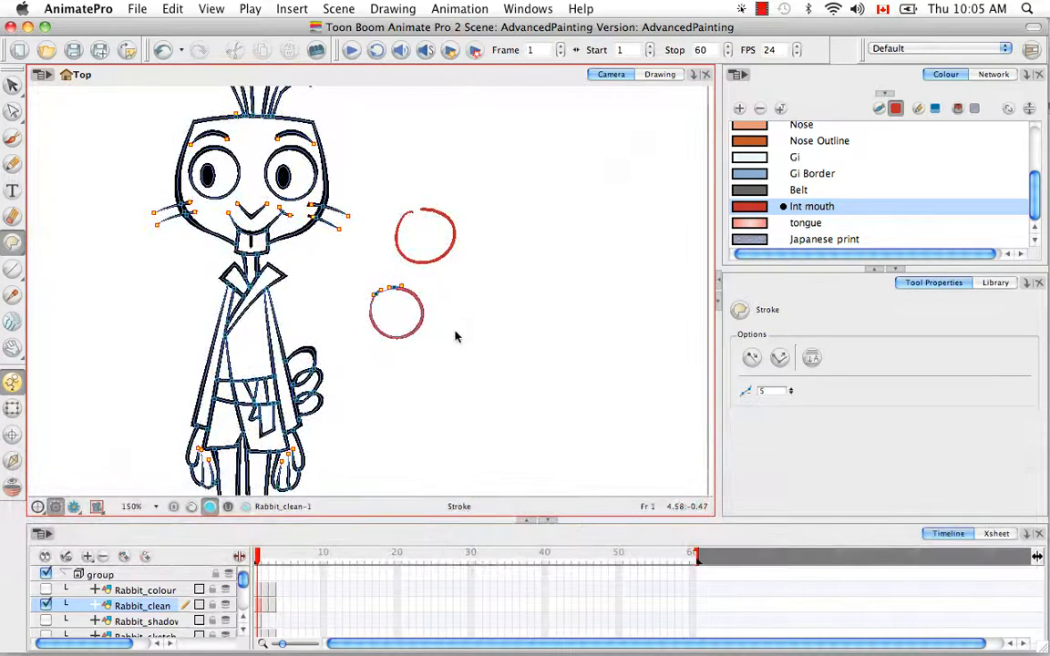
key(space)
drag(434, 359, 532, 367)
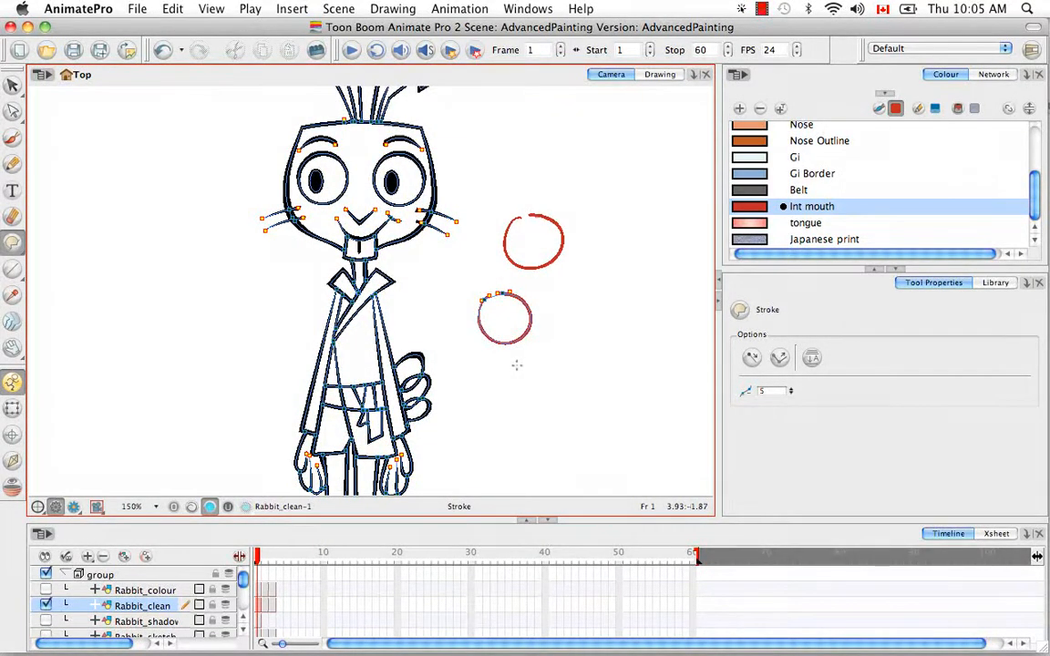
drag(13, 84, 52, 87)
drag(568, 179, 492, 130)
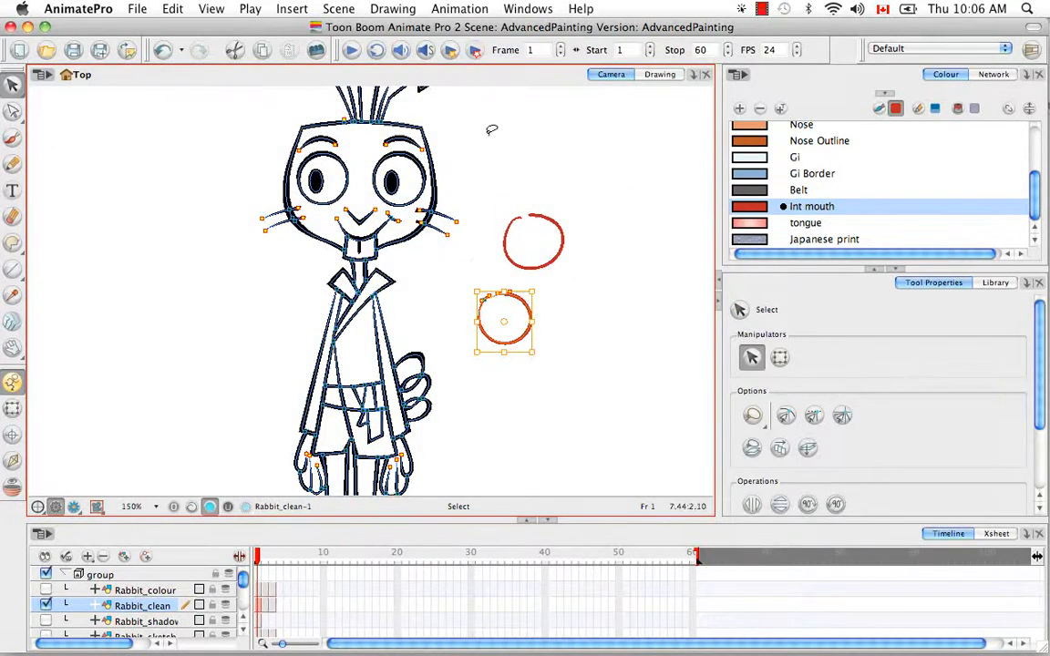
key(BackSpace)
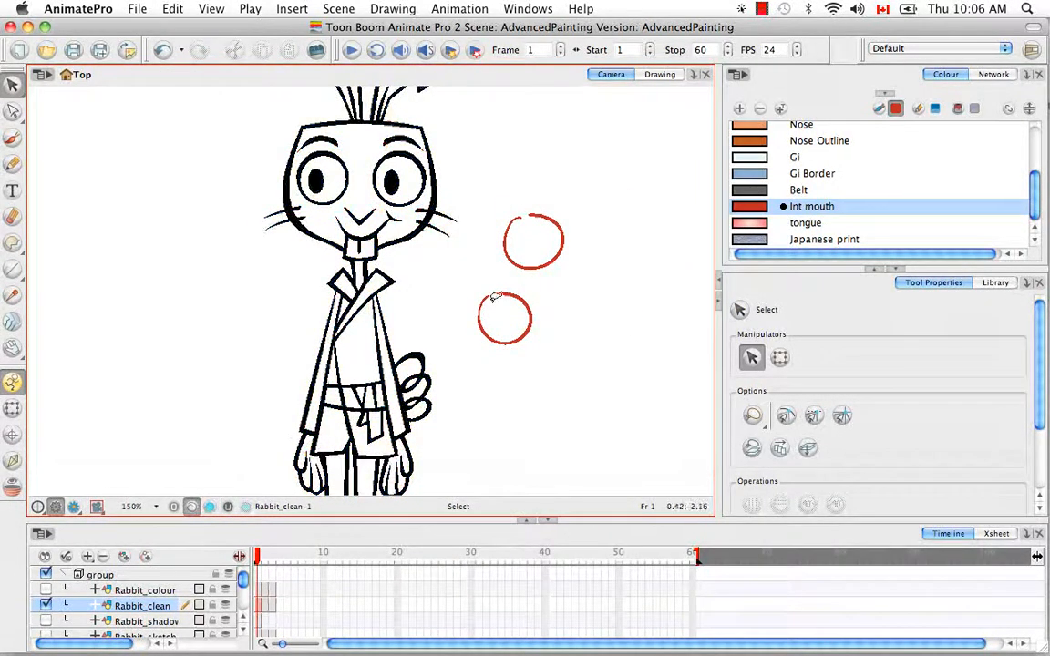
mouse_move(538, 164)
mouse_down()
mouse_move(449, 305)
mouse_move(477, 131)
mouse_up()
key(BackSpace)
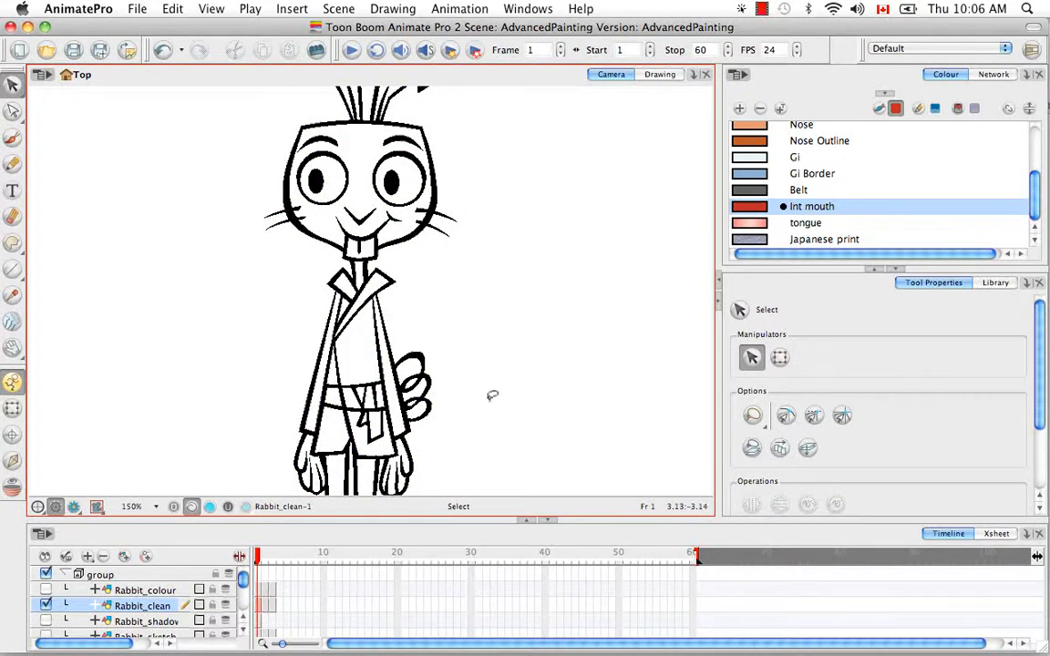
Make the Colour Art active, show the rabbit in the Drawing view, and activate the Paint tool
click(210, 506)
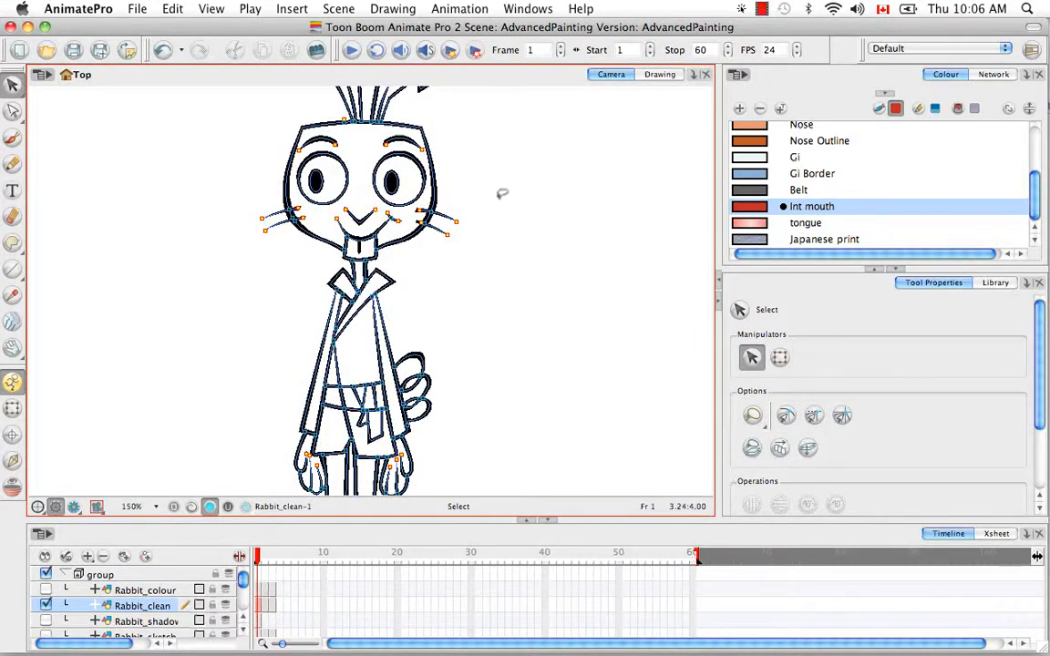
click(662, 77)
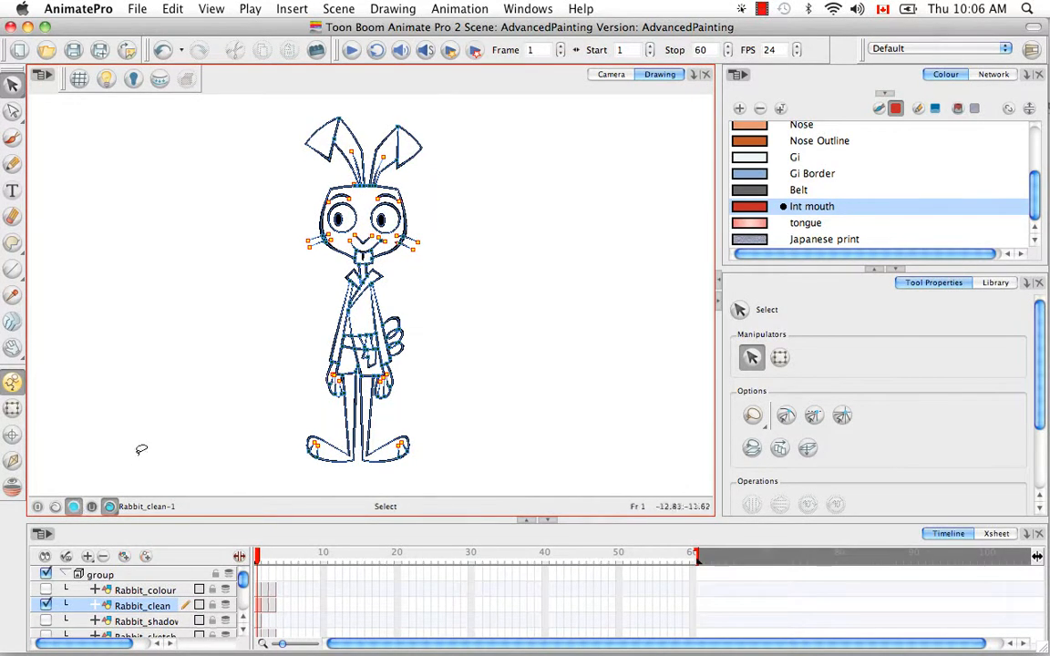
scroll(1037, 210, up, 5)
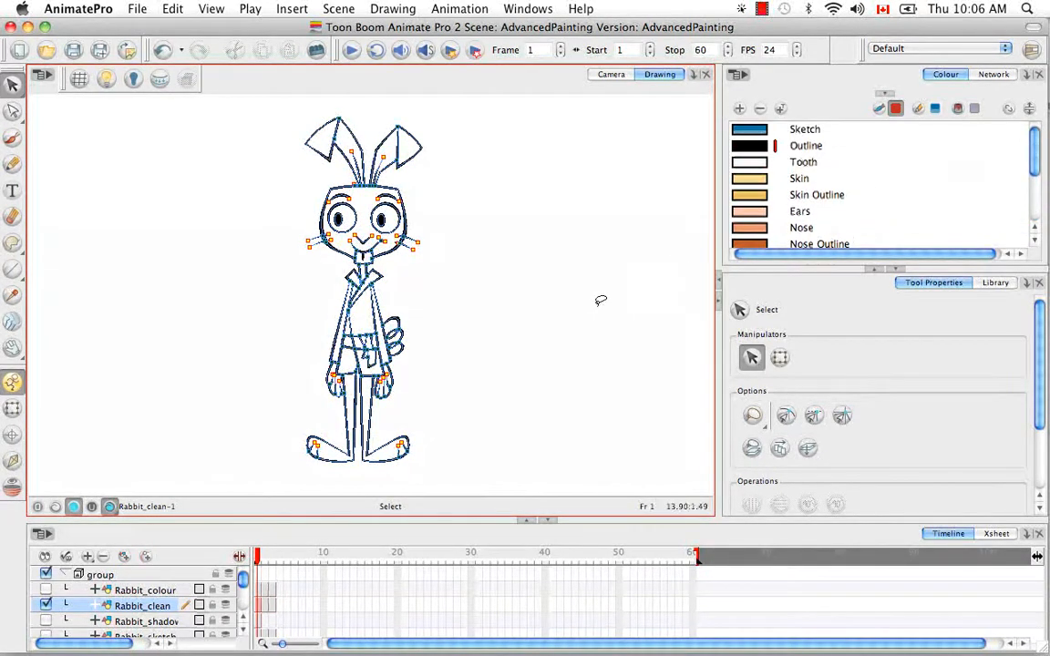
key(alt)
key(alt+k)
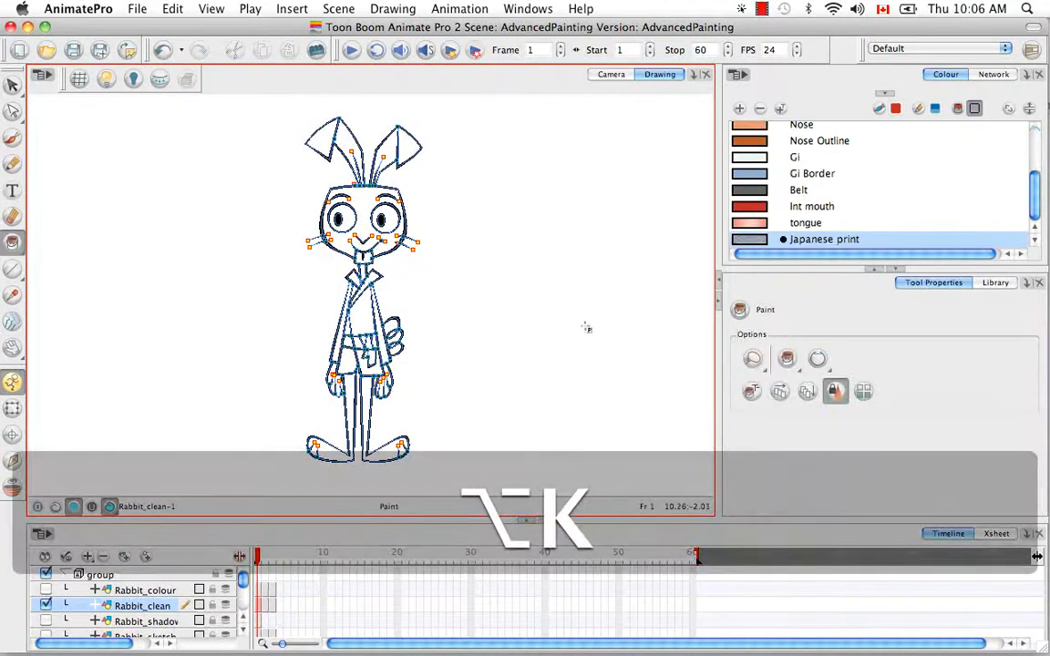
Fill the rabbit's folded ear tips, face, neck, hands, legs and feet with the Skin colour
drag(1032, 196, 1033, 144)
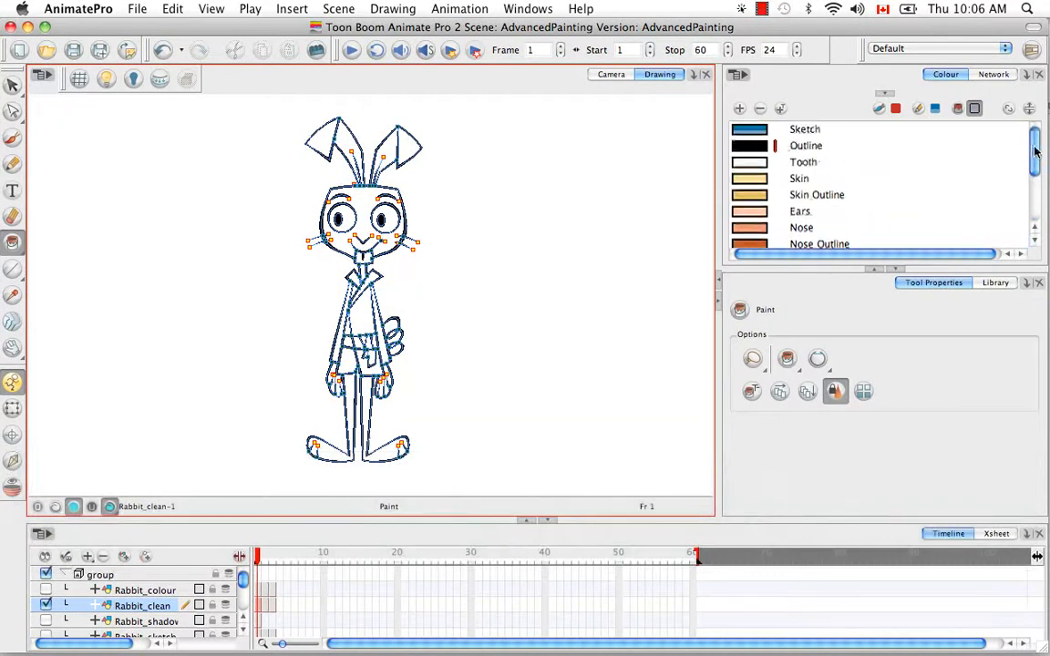
click(746, 179)
click(321, 138)
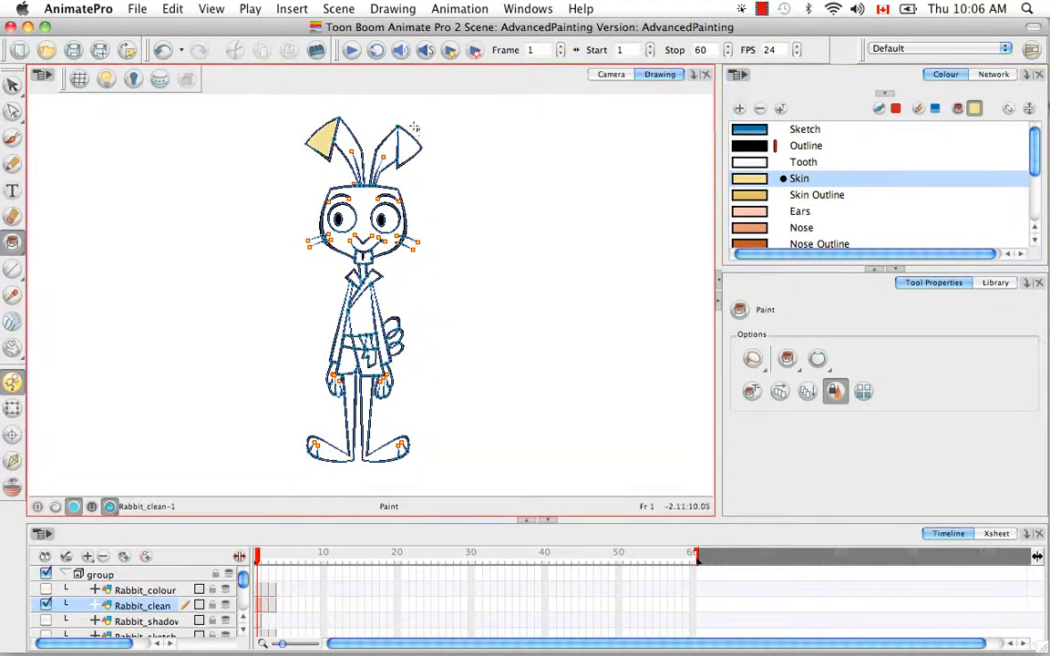
click(403, 147)
click(387, 210)
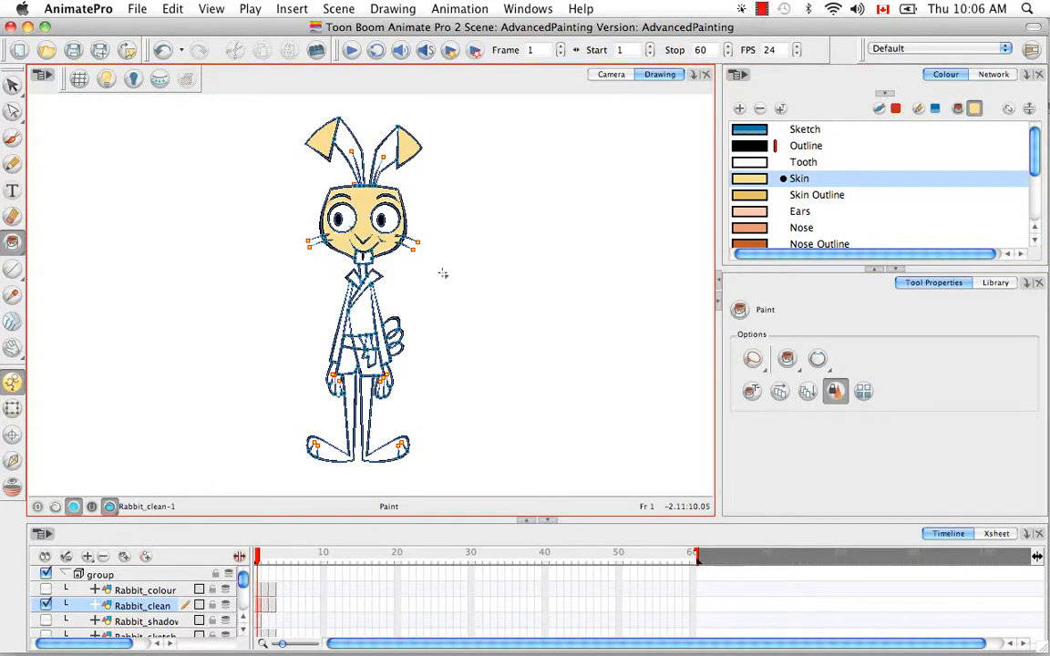
click(335, 386)
drag(422, 408, 384, 383)
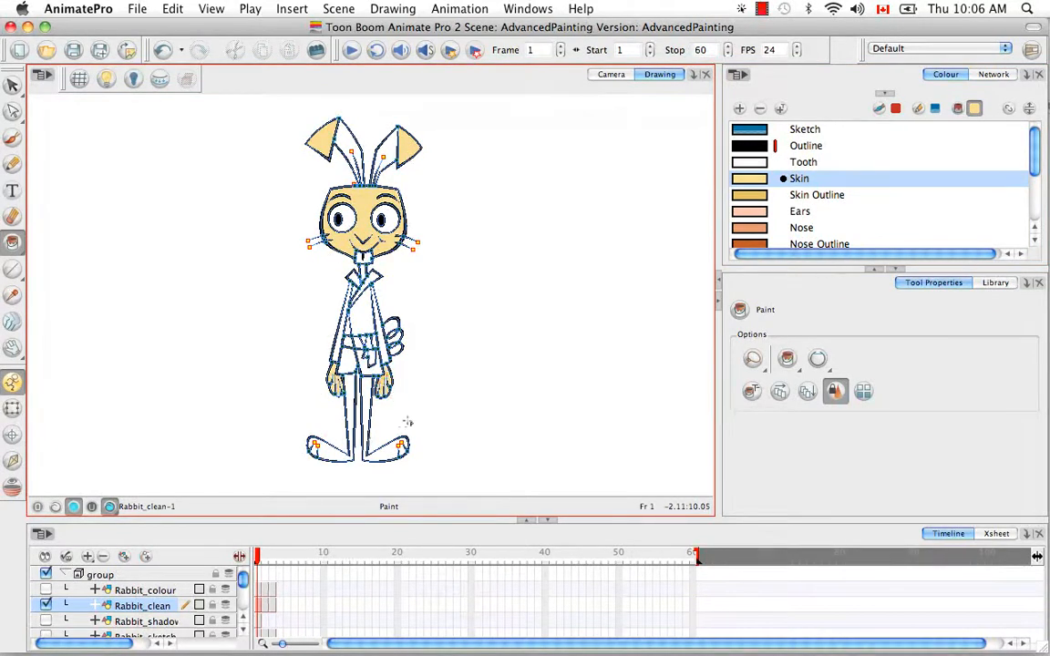
click(398, 452)
click(327, 449)
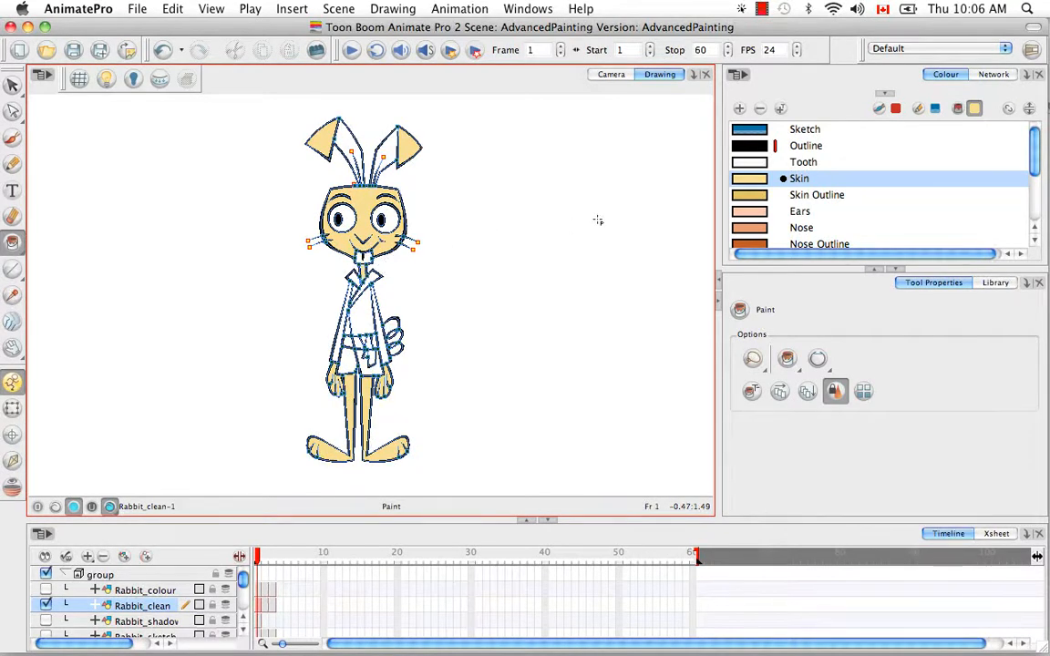
Fill the rabbit's robe with the Gi colour and both parts of its collar with Gi Border
drag(1034, 164, 1034, 224)
click(762, 156)
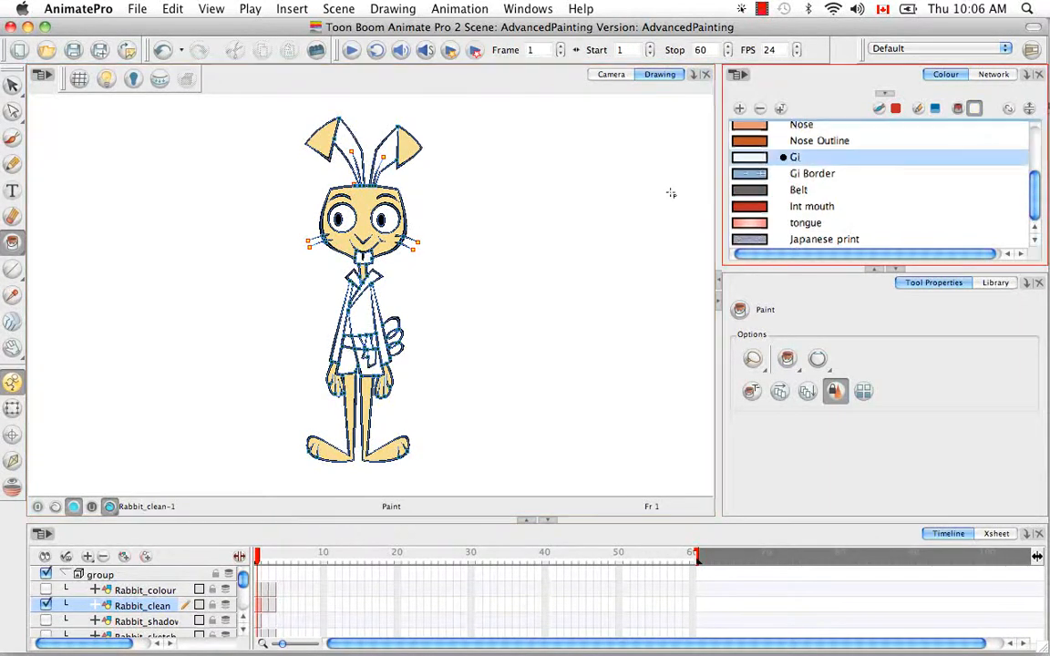
click(330, 314)
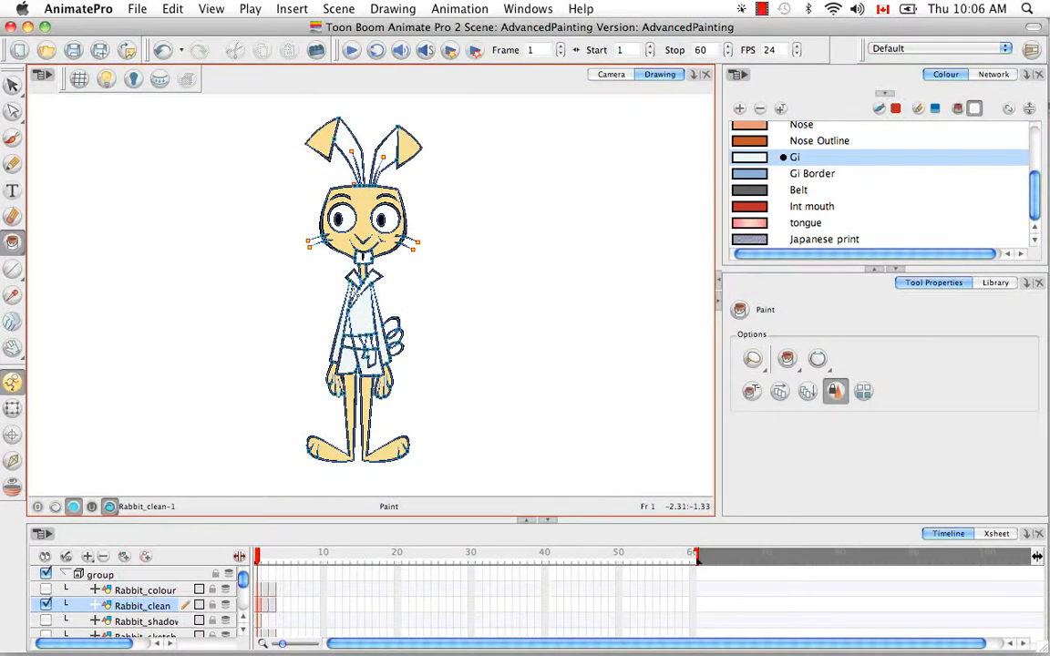
click(810, 172)
click(358, 275)
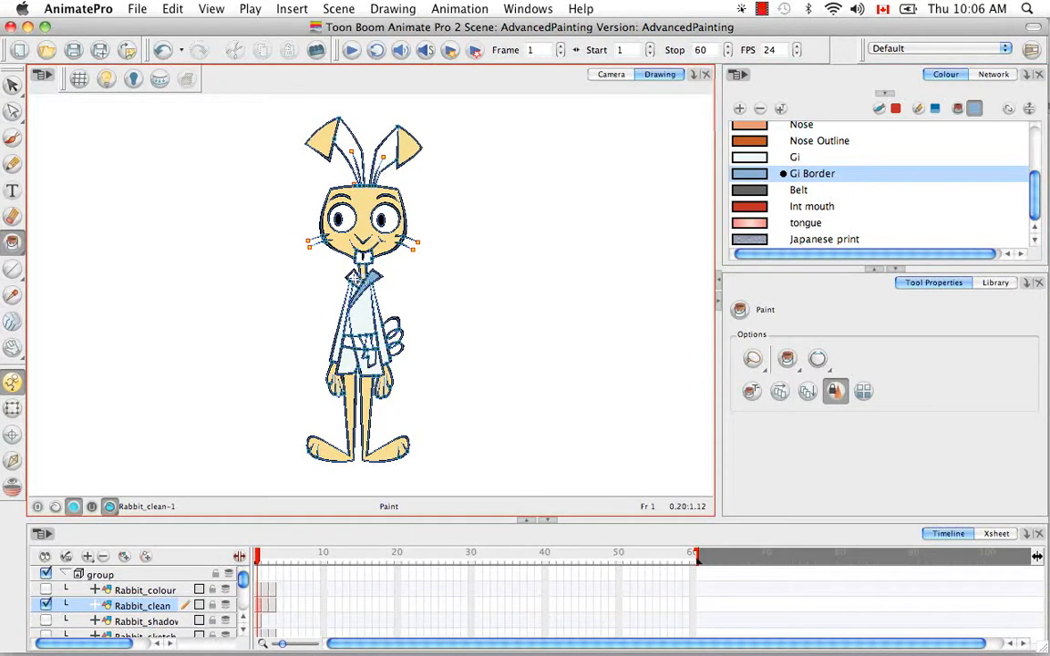
Fill the belt and its knotted hanging ends with the Belt colour
click(799, 189)
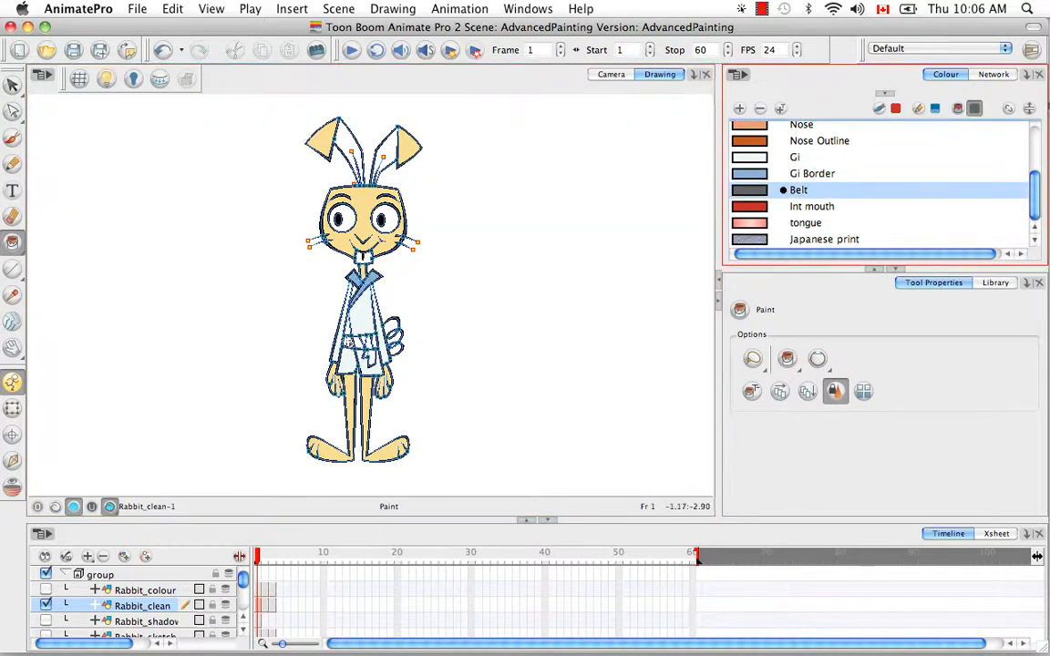
click(355, 343)
click(370, 356)
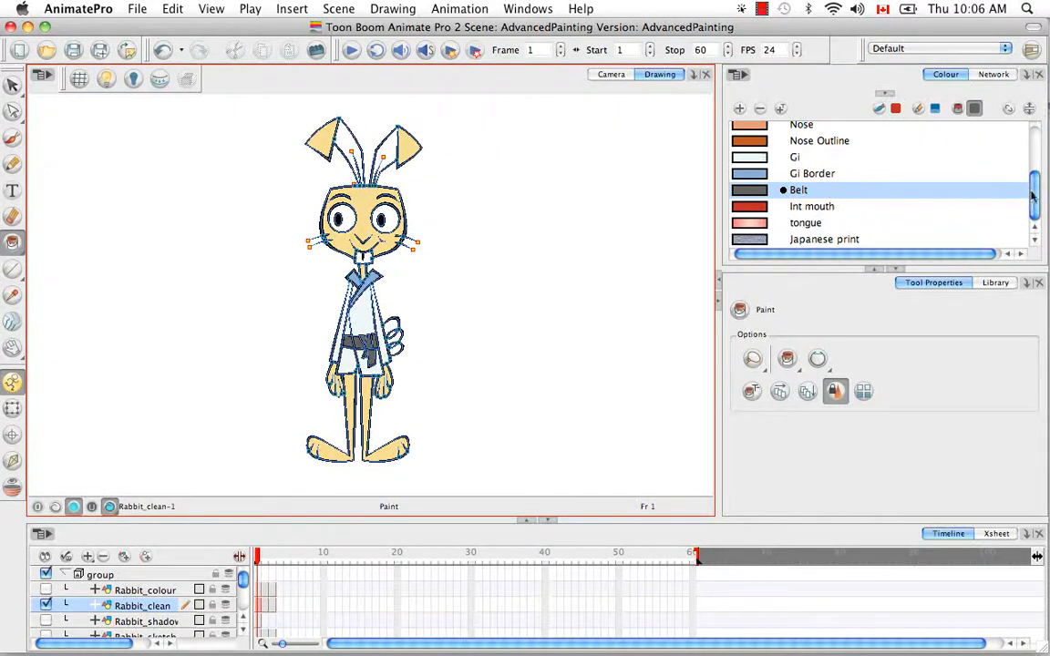
Fill the inside of both rabbit ears with the Ears colour
scroll(957, 164, up, 4)
click(866, 187)
click(379, 147)
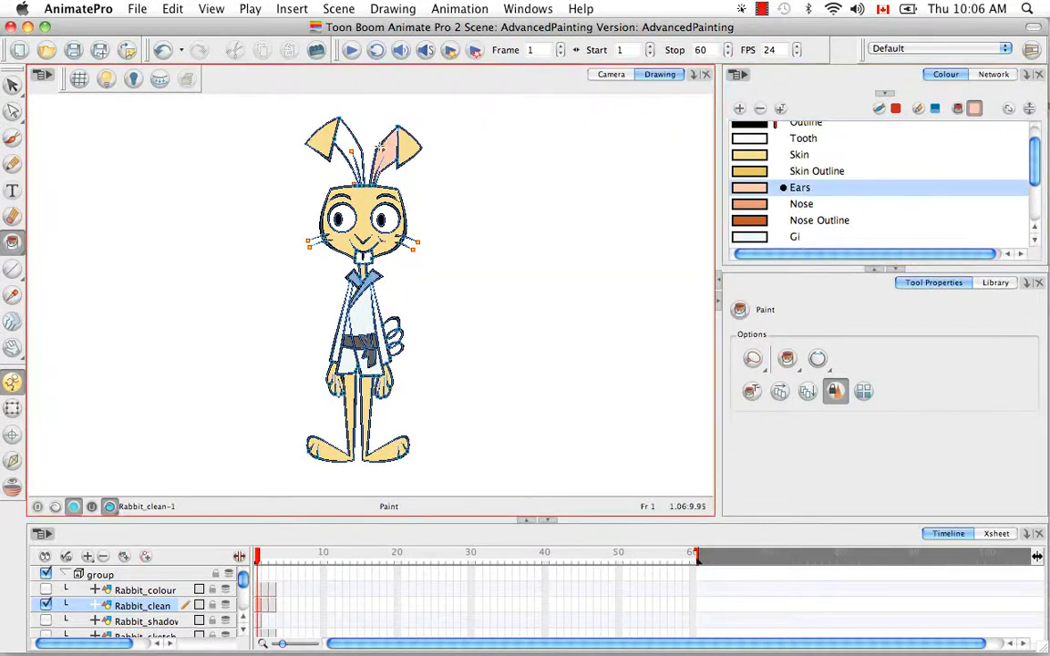
click(347, 143)
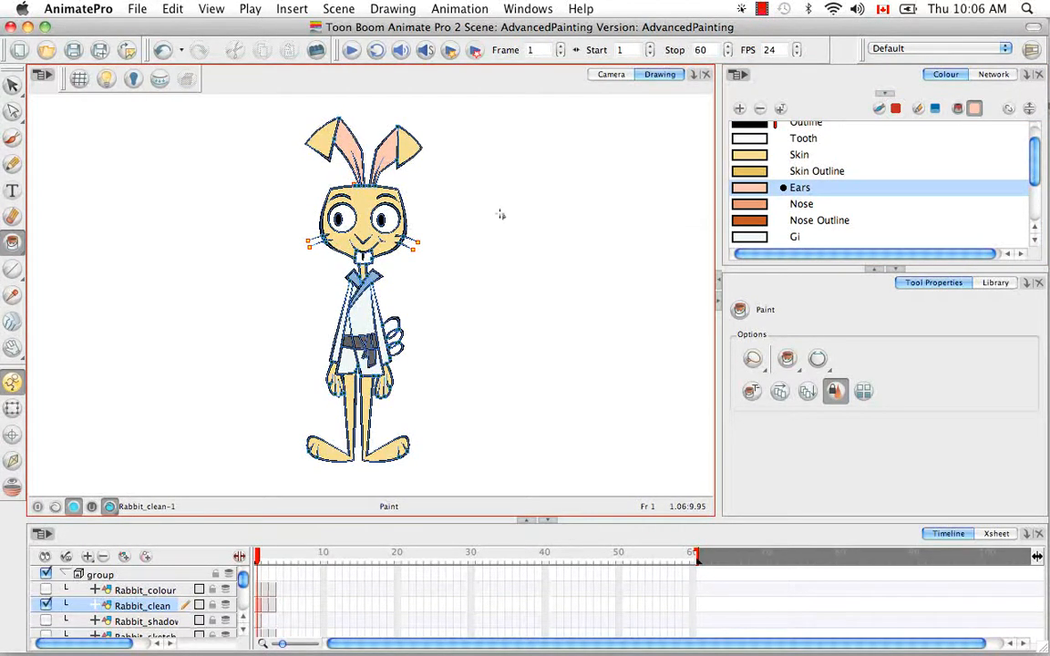
key(super+equal)
key(space)
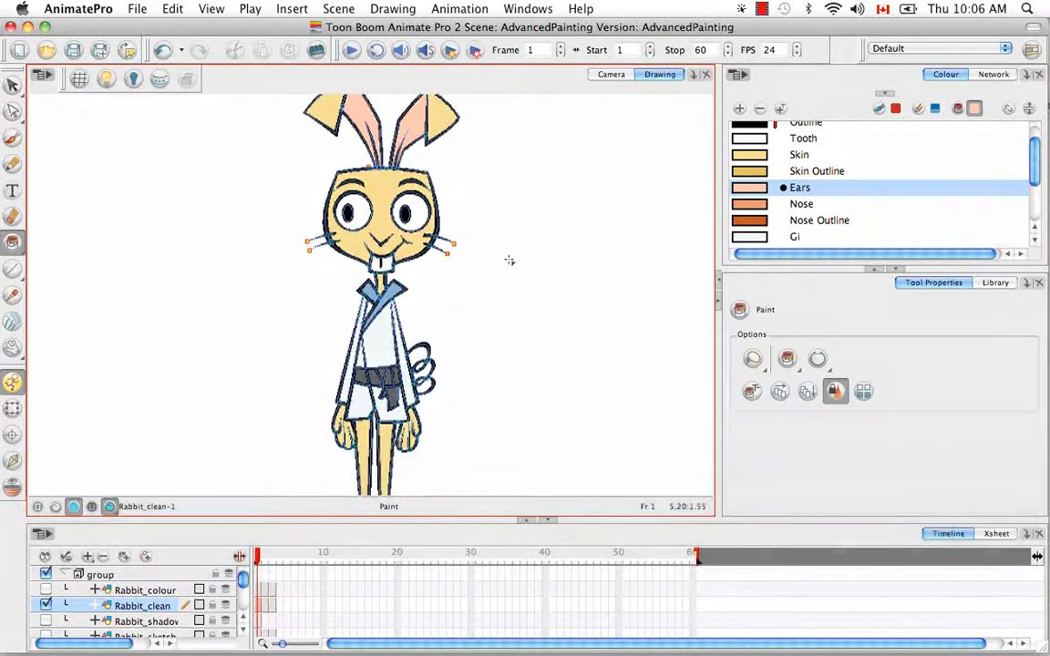
key(shift+m)
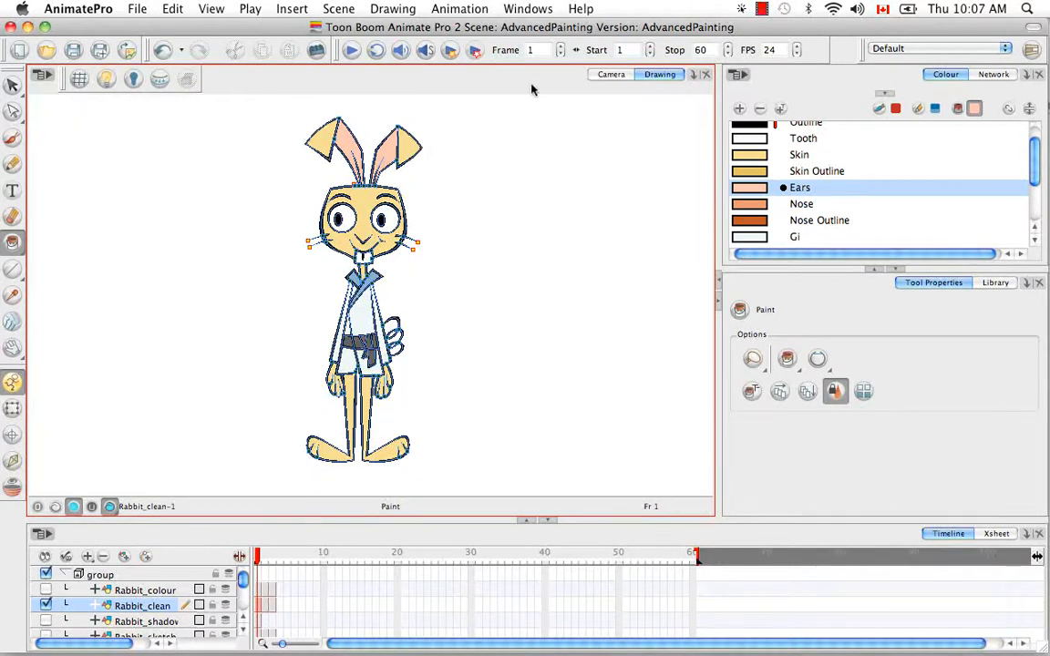
Look up the list of available toolbars and the Backlight command among the view options
click(528, 9)
mouse_move(553, 83)
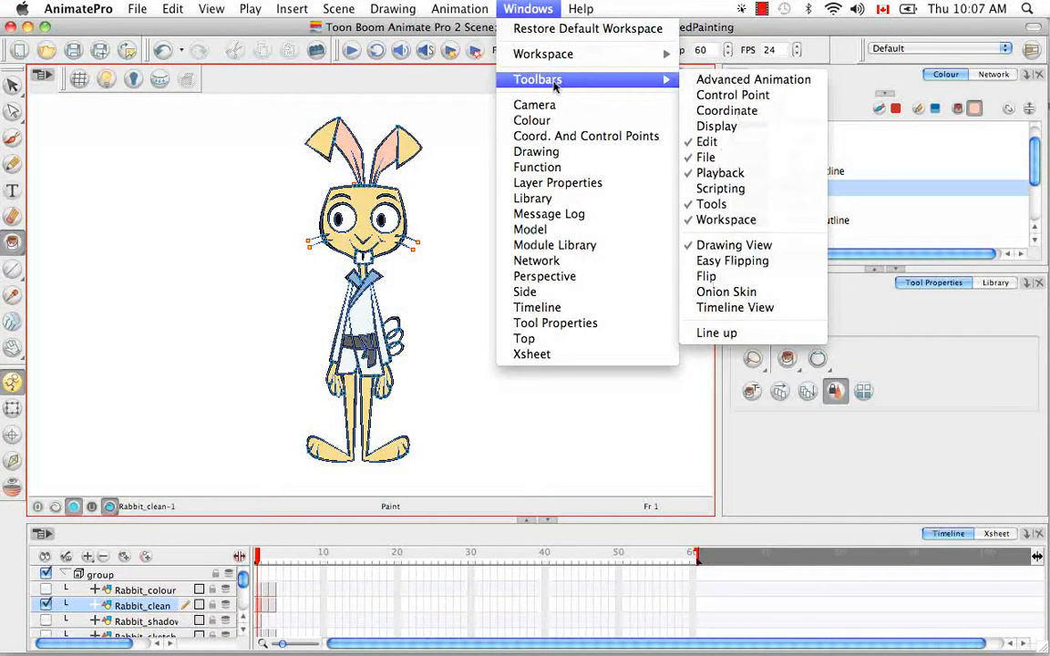
click(938, 237)
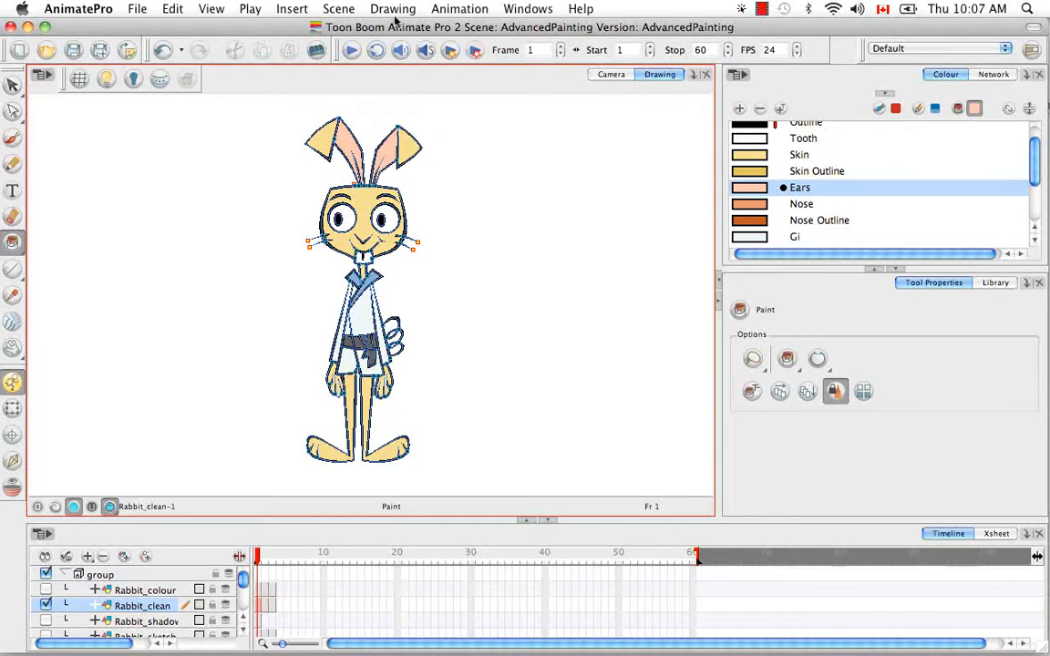
click(211, 10)
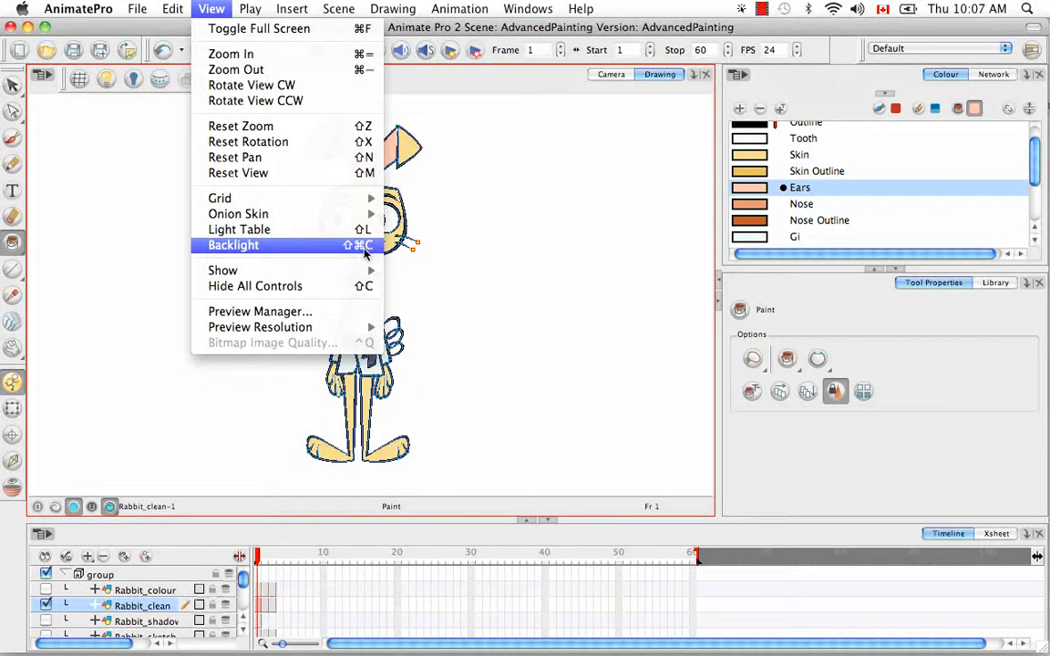
click(137, 237)
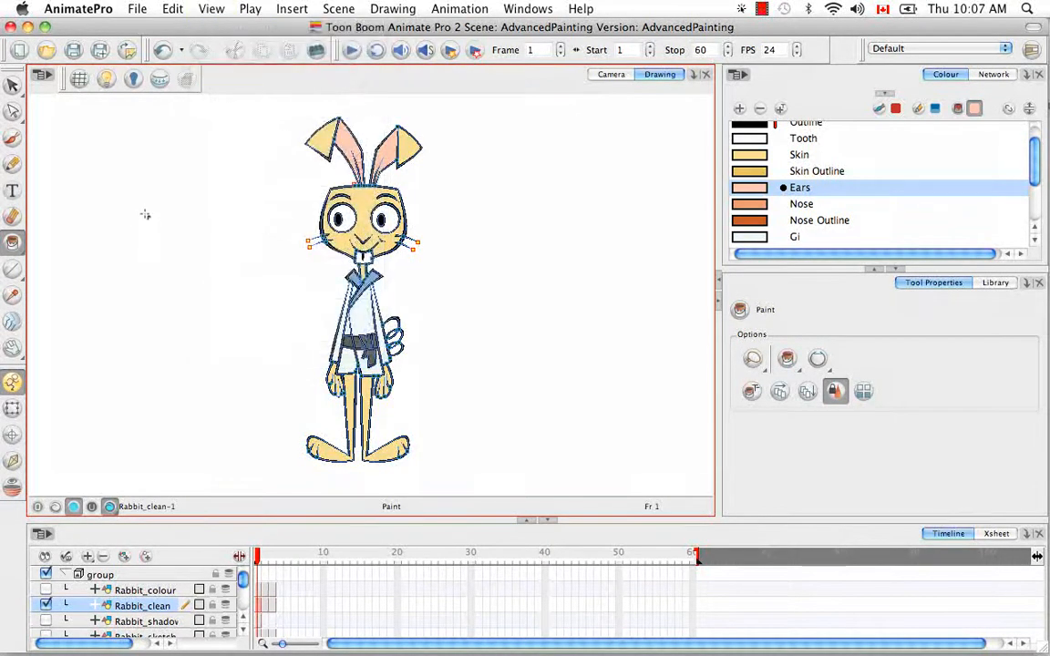
Check the rabbit for unpainted zones using Backlight, turn it off, and make the Line Art active
click(133, 79)
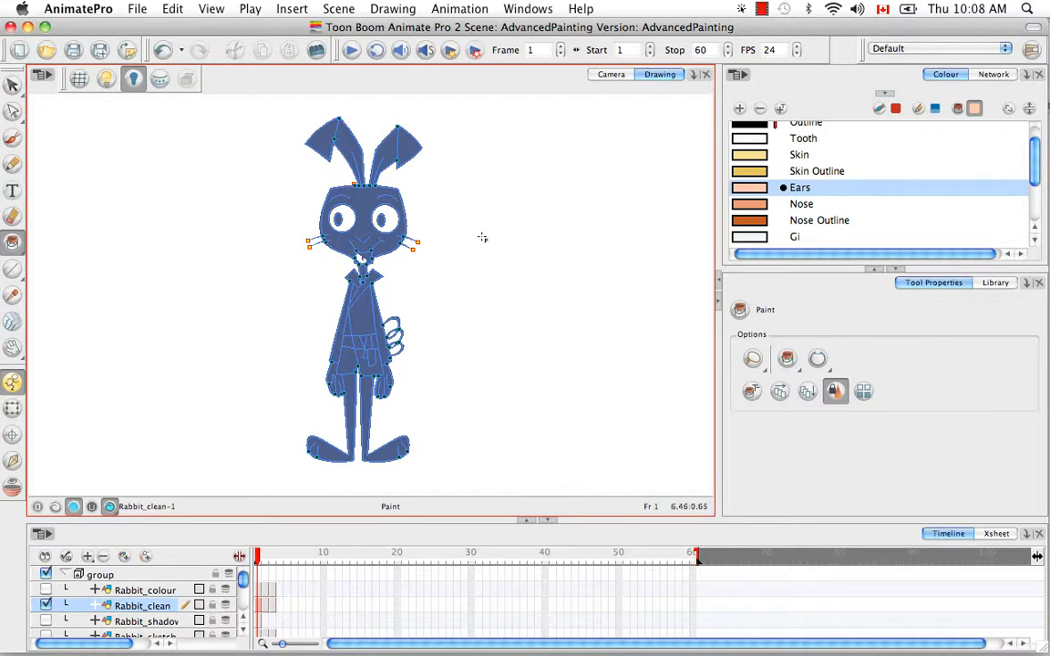
click(133, 79)
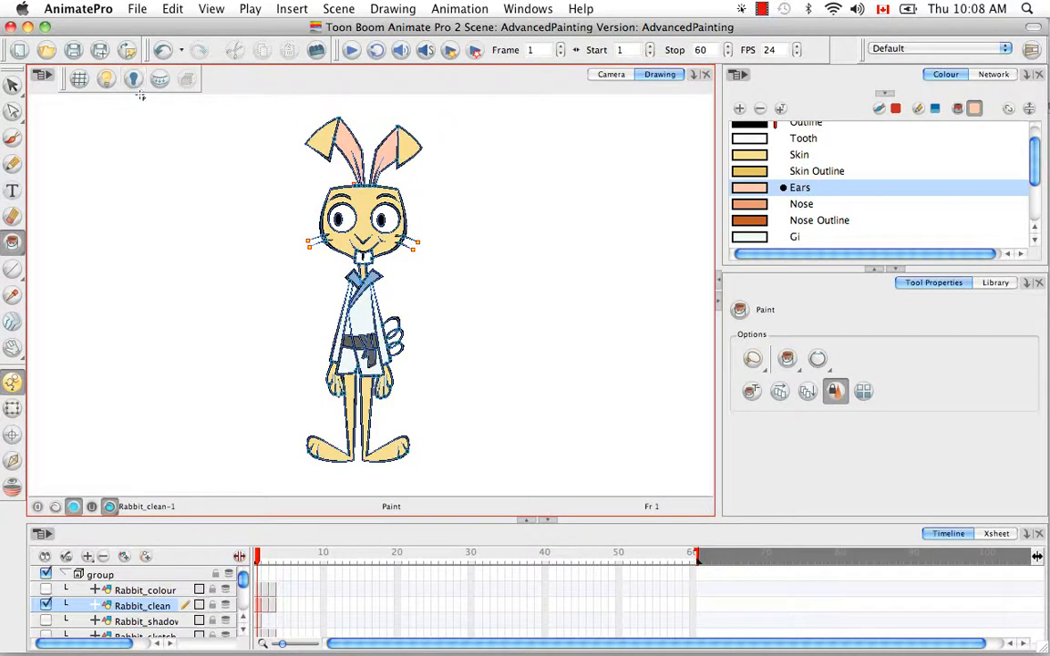
click(55, 508)
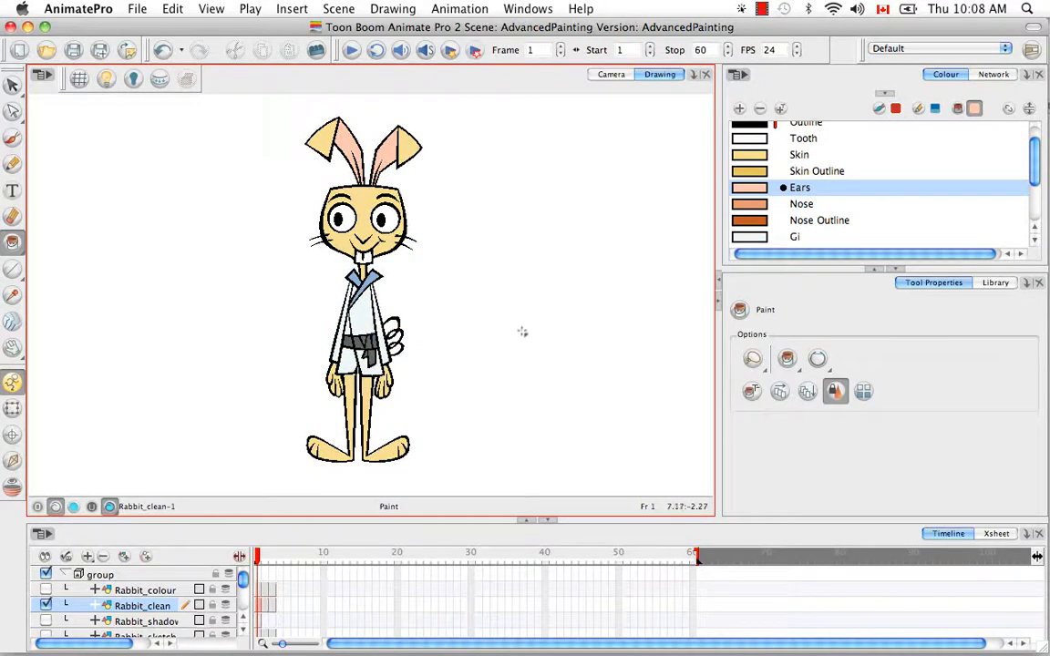